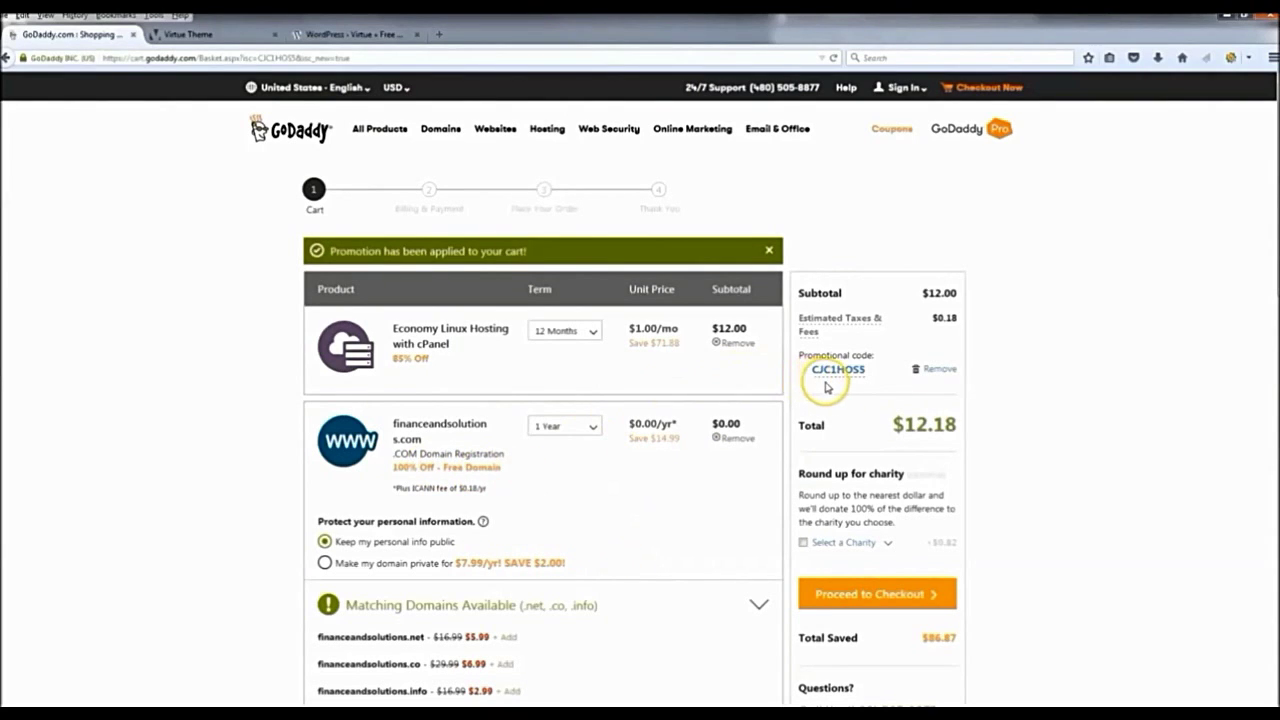
{"action": "left_click", "coordinate": [938, 369]}
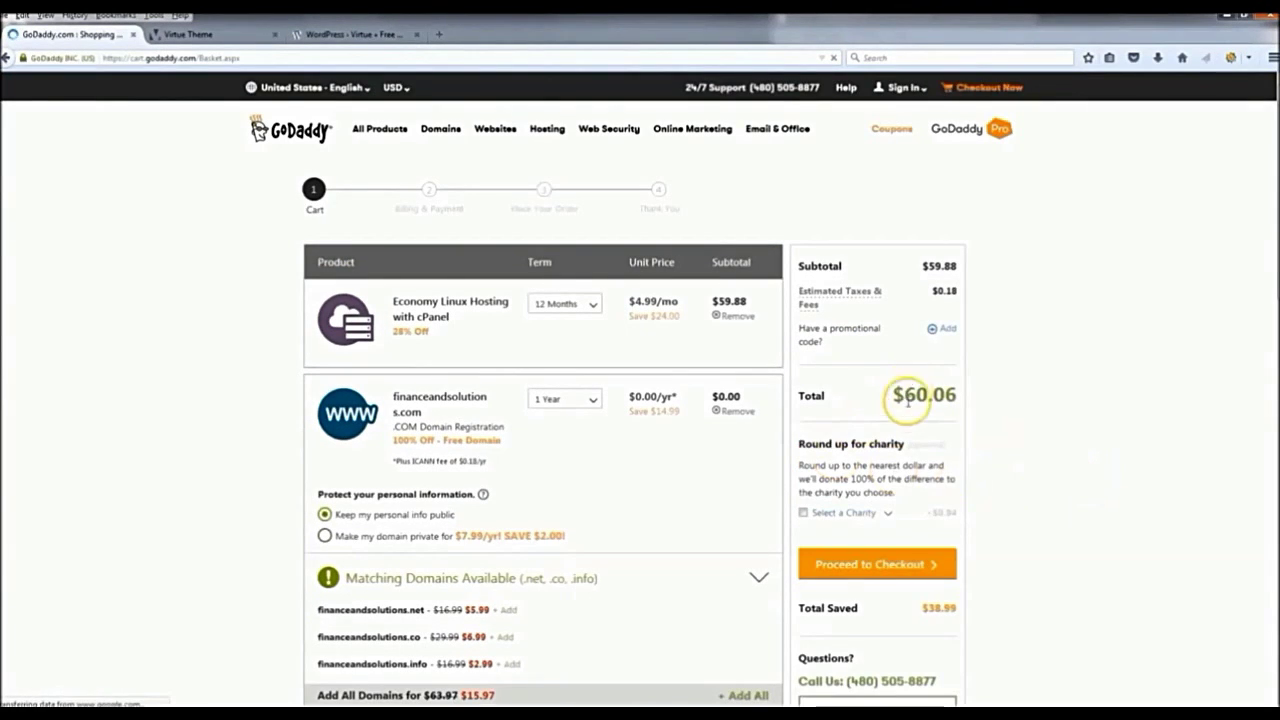
{"action": "left_click", "coordinate": [945, 329]}
{"action": "right_click", "coordinate": [849, 360]}
{"action": "left_click", "coordinate": [883, 420]}
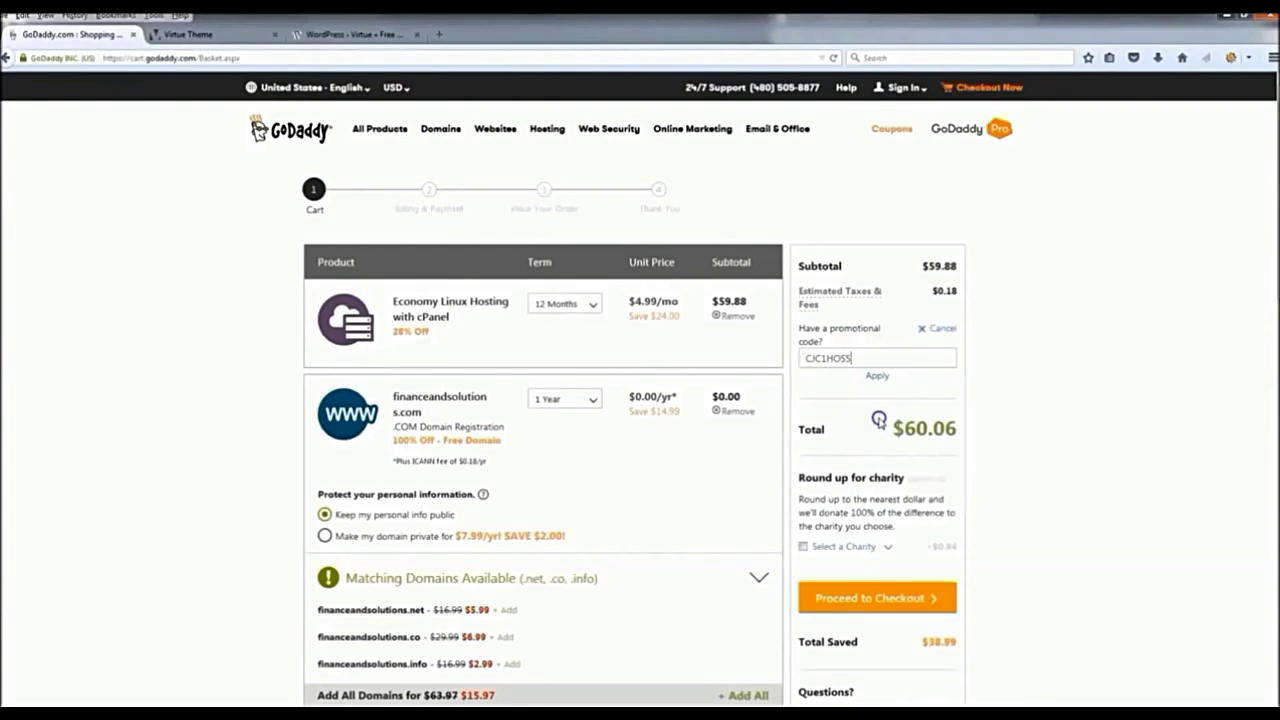
{"action": "left_click", "coordinate": [877, 378]}
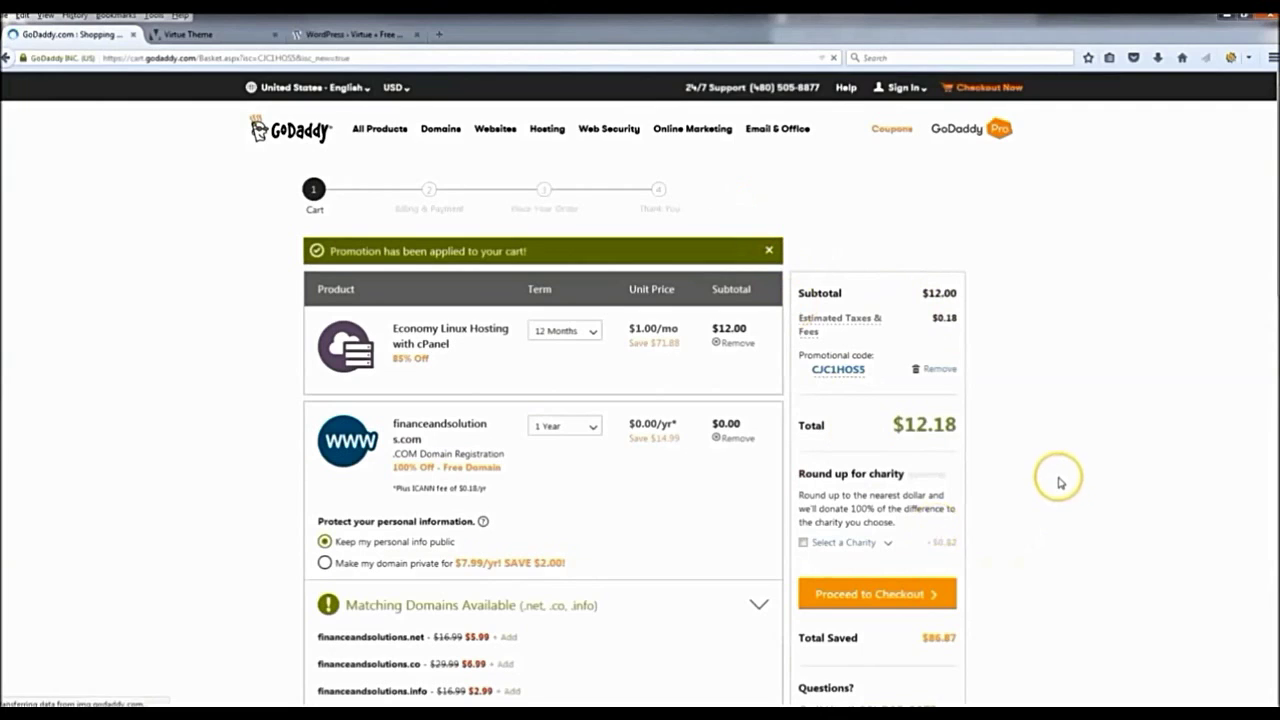
{"action": "scroll", "coordinate": [1057, 477], "scroll_direction": "down", "scroll_amount": 2}
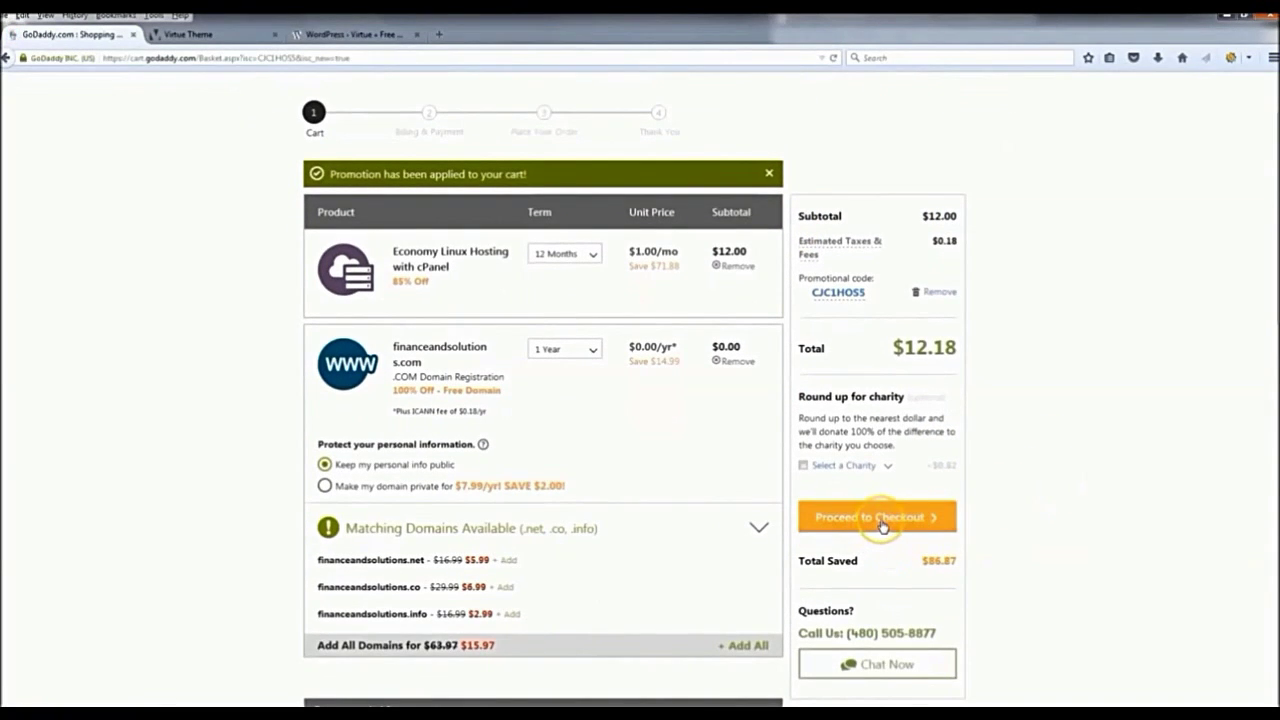
{"action": "left_click", "coordinate": [881, 520]}
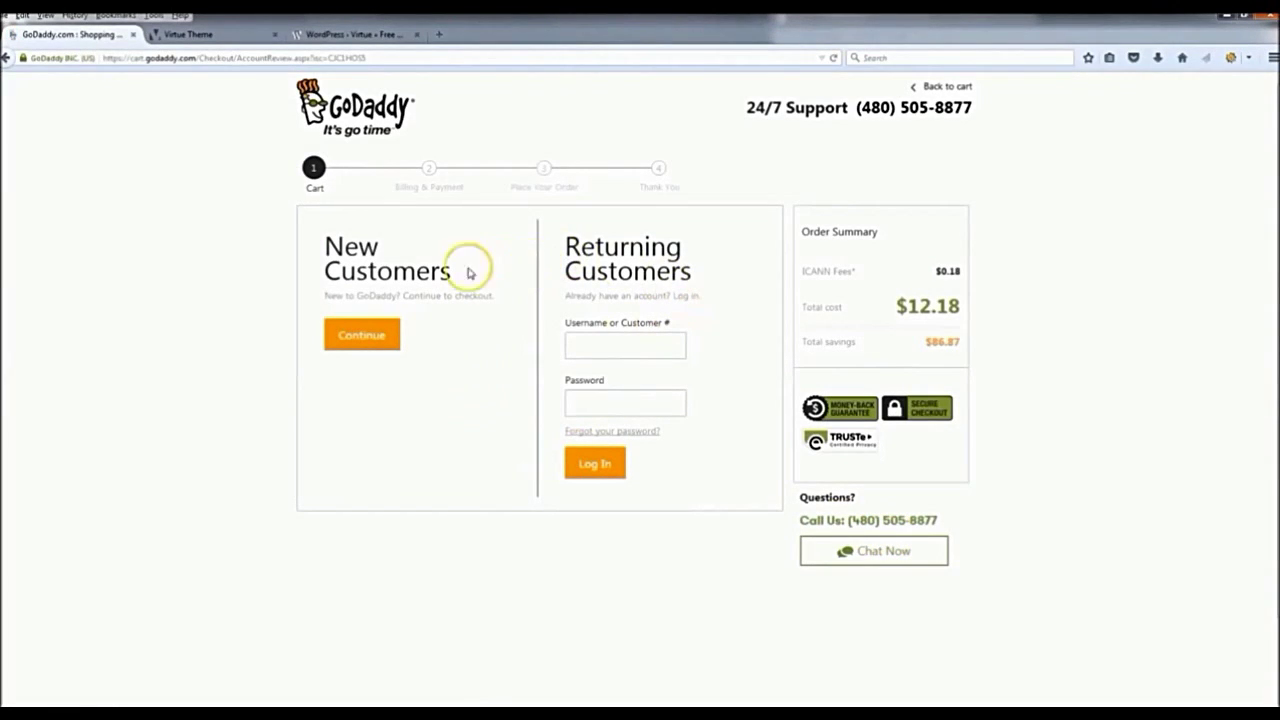
Continue as a new GoDaddy customer and fill in the billing details and account PIN
{"action": "left_click", "coordinate": [371, 336]}
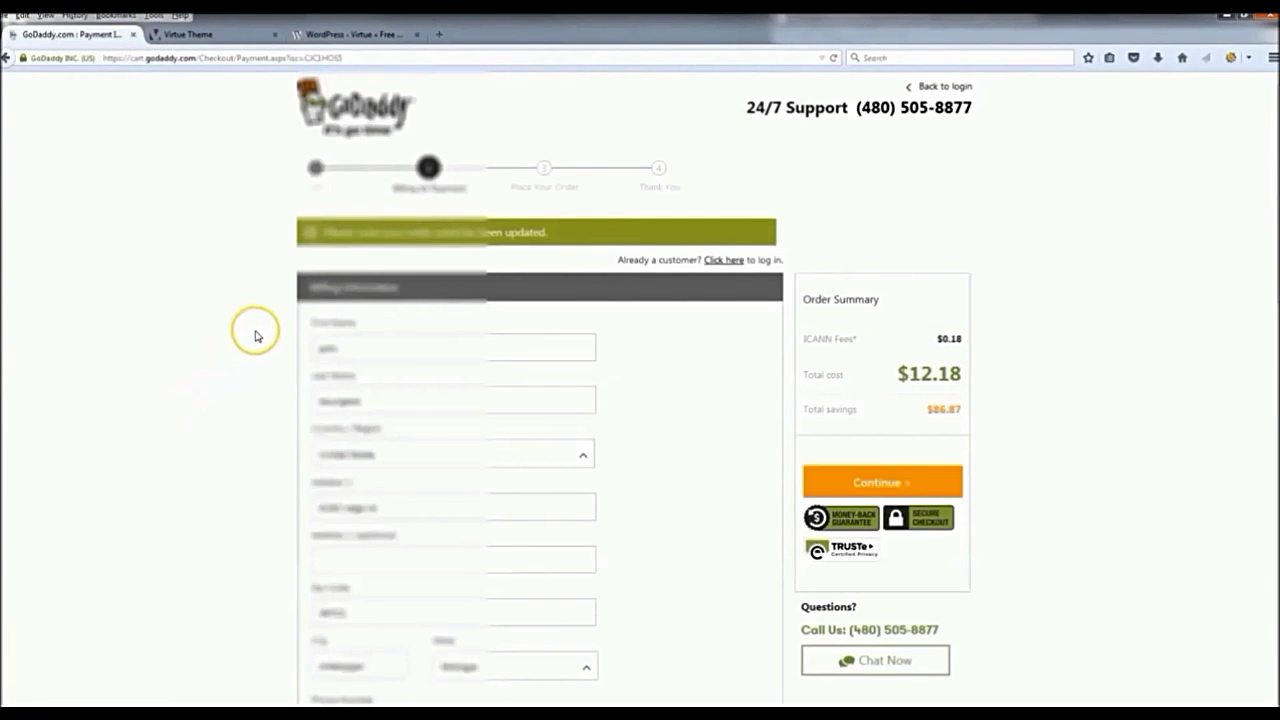
{"action": "scroll", "coordinate": [275, 322], "scroll_direction": "down", "scroll_amount": 4}
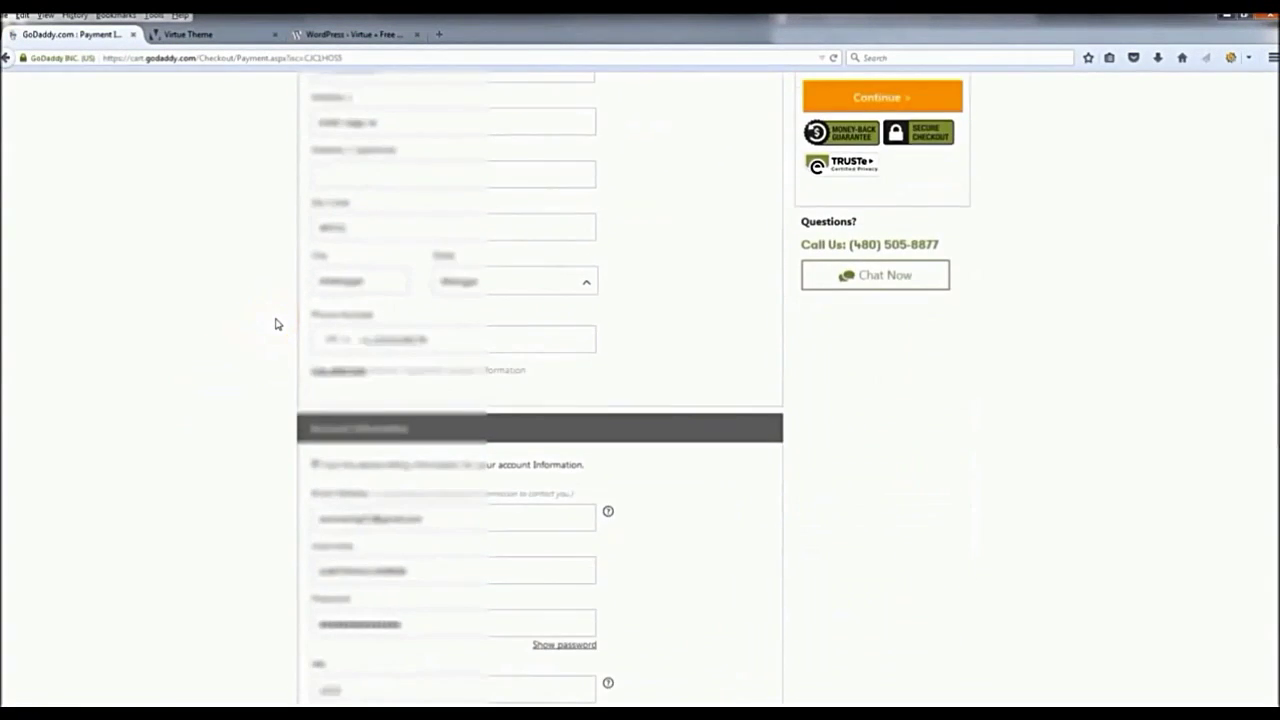
{"action": "scroll", "coordinate": [277, 324], "scroll_direction": "down", "scroll_amount": 2}
{"action": "scroll", "coordinate": [278, 322], "scroll_direction": "down", "scroll_amount": 2}
{"action": "scroll", "coordinate": [281, 318], "scroll_direction": "up", "scroll_amount": 1}
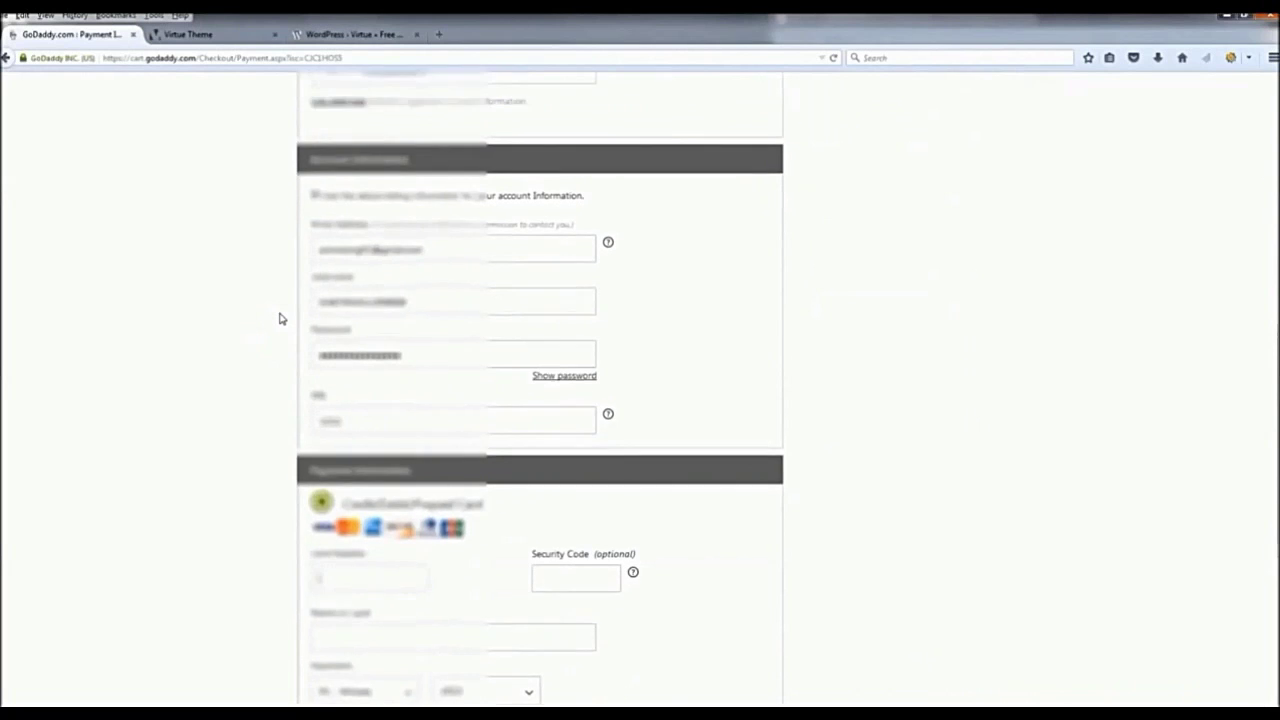
{"action": "scroll", "coordinate": [280, 318], "scroll_direction": "down", "scroll_amount": 2}
{"action": "scroll", "coordinate": [280, 318], "scroll_direction": "up", "scroll_amount": 1}
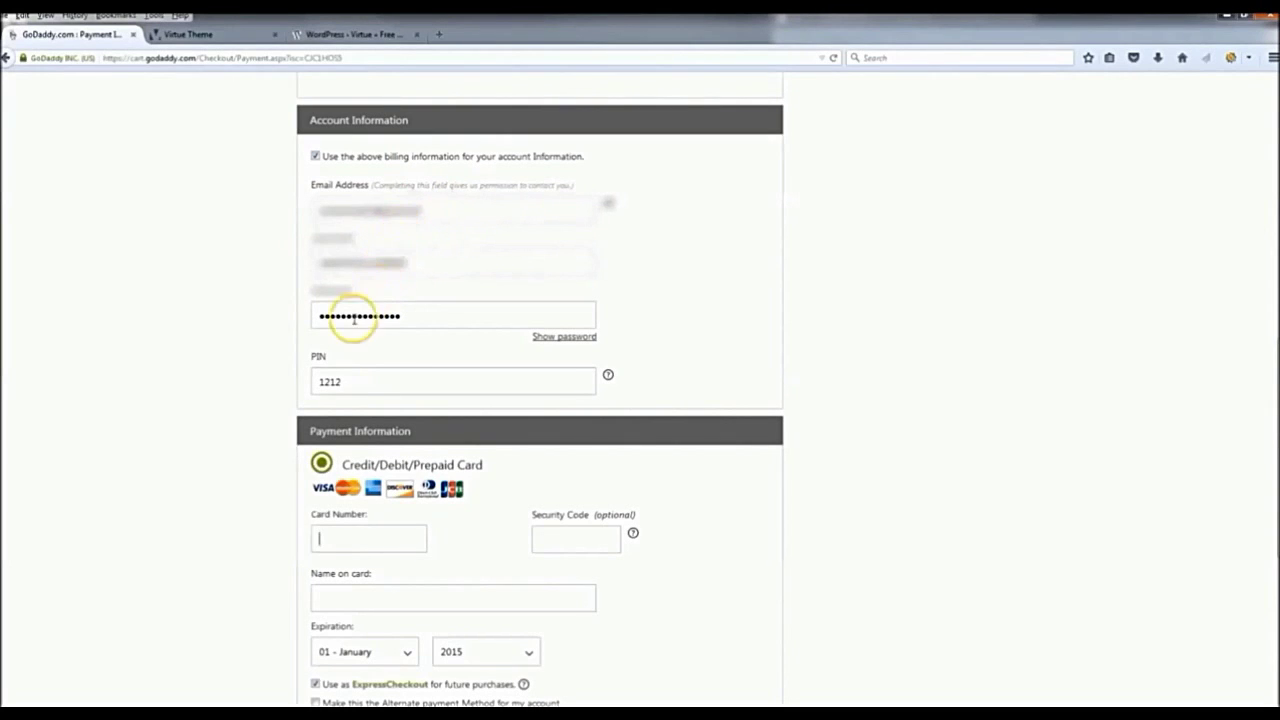
{"action": "left_click", "coordinate": [366, 376]}
{"action": "left_click", "coordinate": [217, 324]}
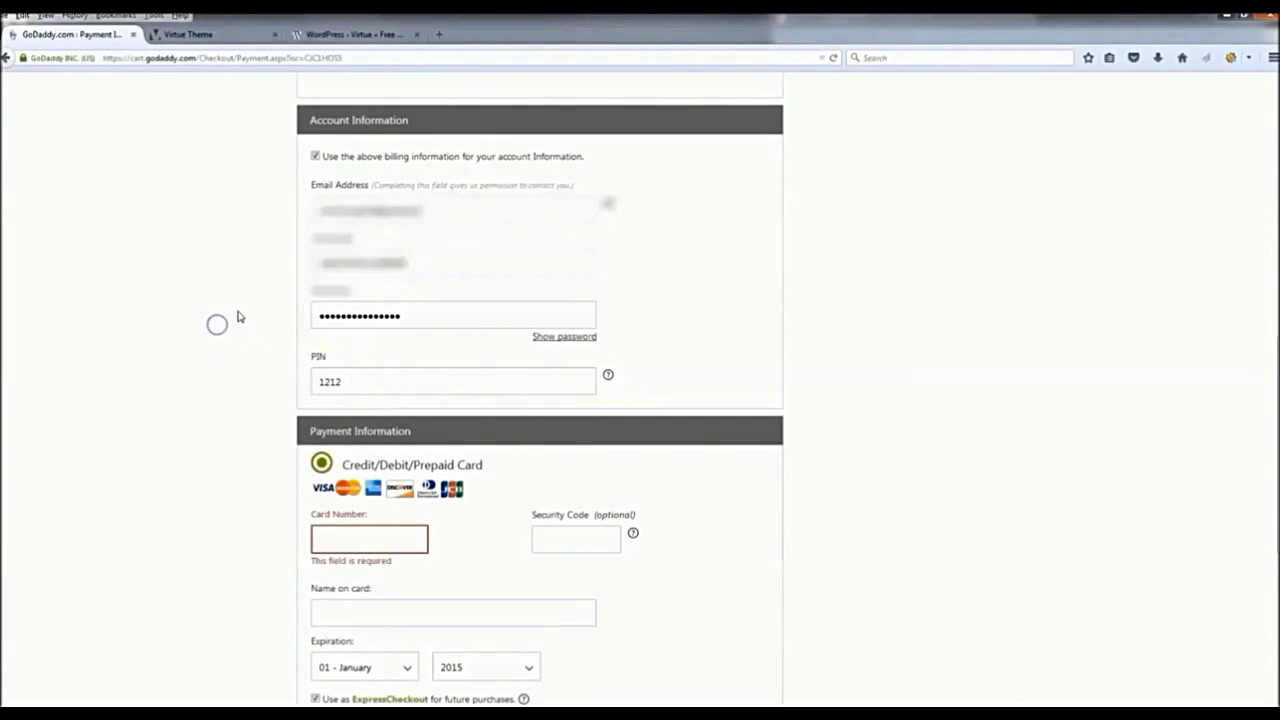
{"action": "scroll", "coordinate": [245, 308], "scroll_direction": "down", "scroll_amount": 5}
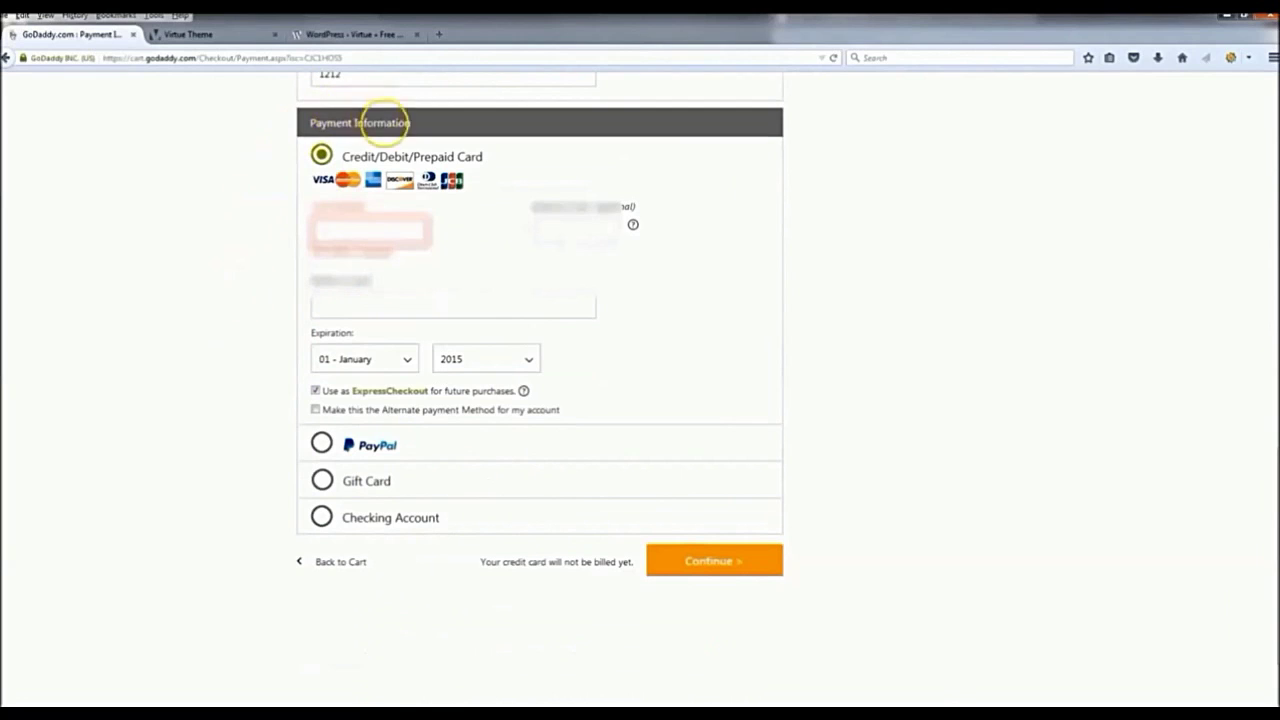
Choose PayPal as the payment method and continue to the PayPal sign-in for the $12.18 order
{"action": "left_click", "coordinate": [321, 443]}
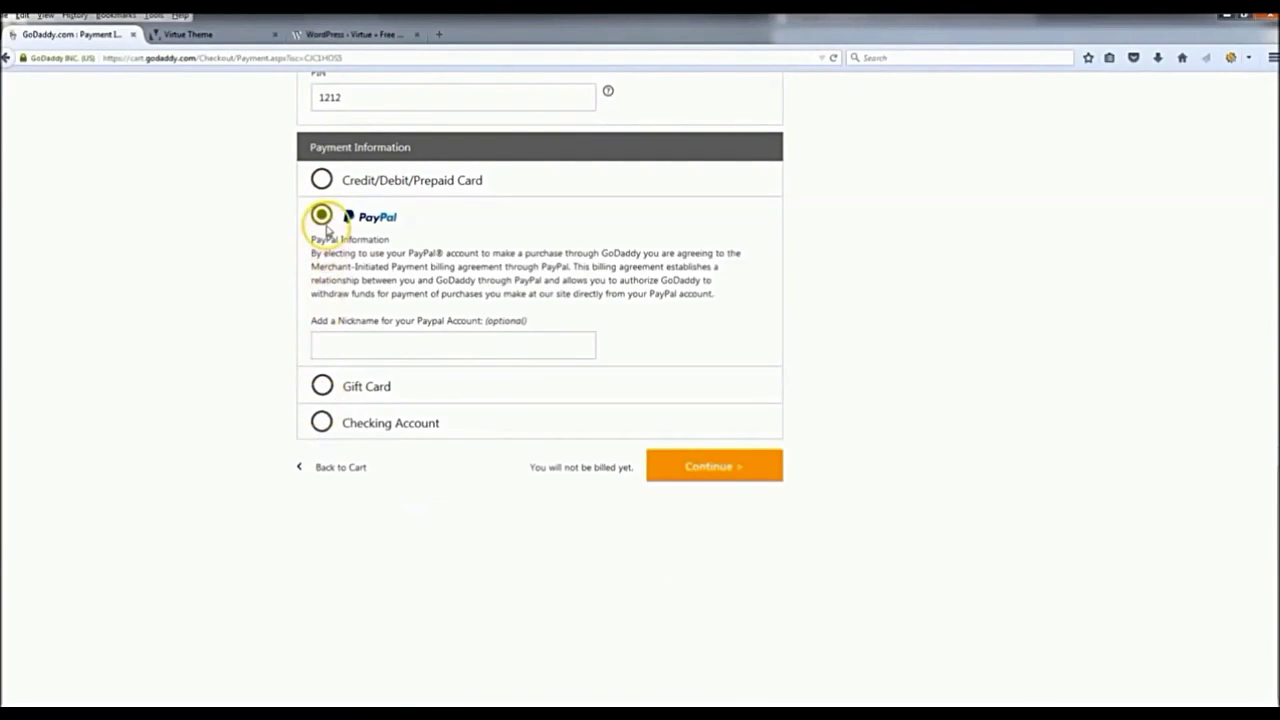
{"action": "left_click", "coordinate": [366, 357]}
{"action": "left_click", "coordinate": [720, 472]}
{"action": "left_click", "coordinate": [641, 265]}
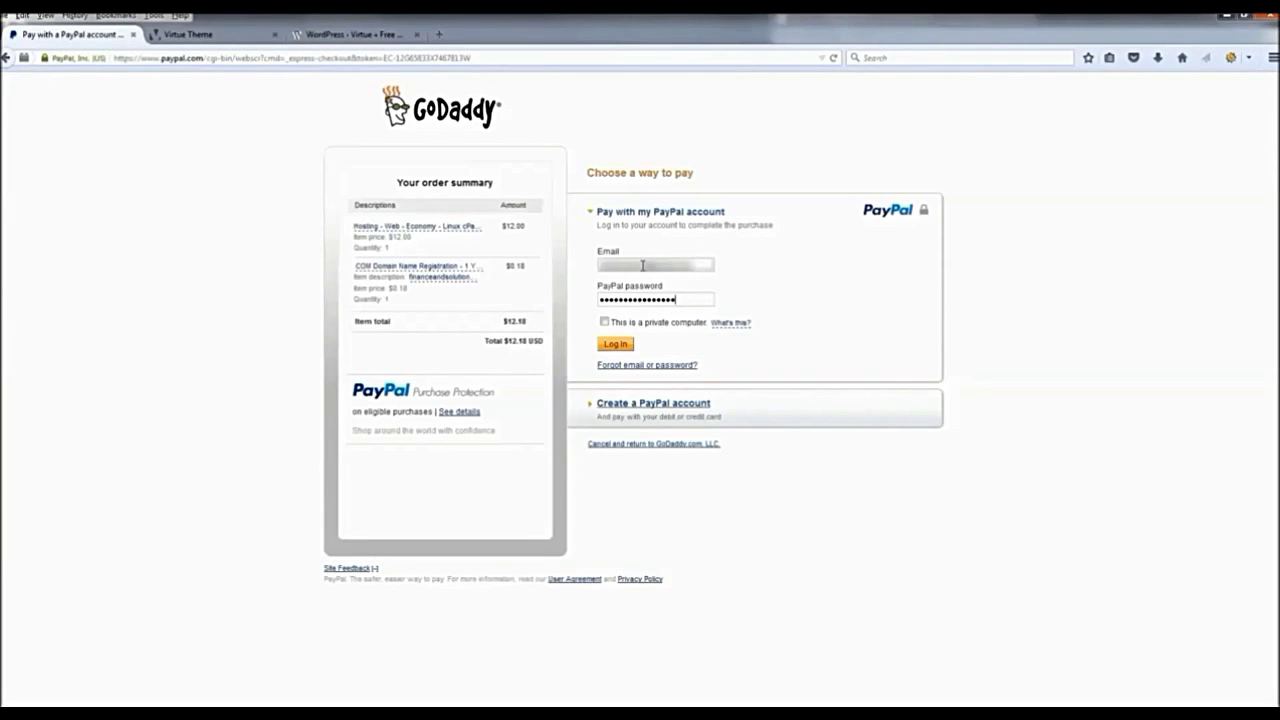
Log in to PayPal and approve the $12.18 payment, returning to GoDaddy's order review
{"action": "key", "text": "Return"}
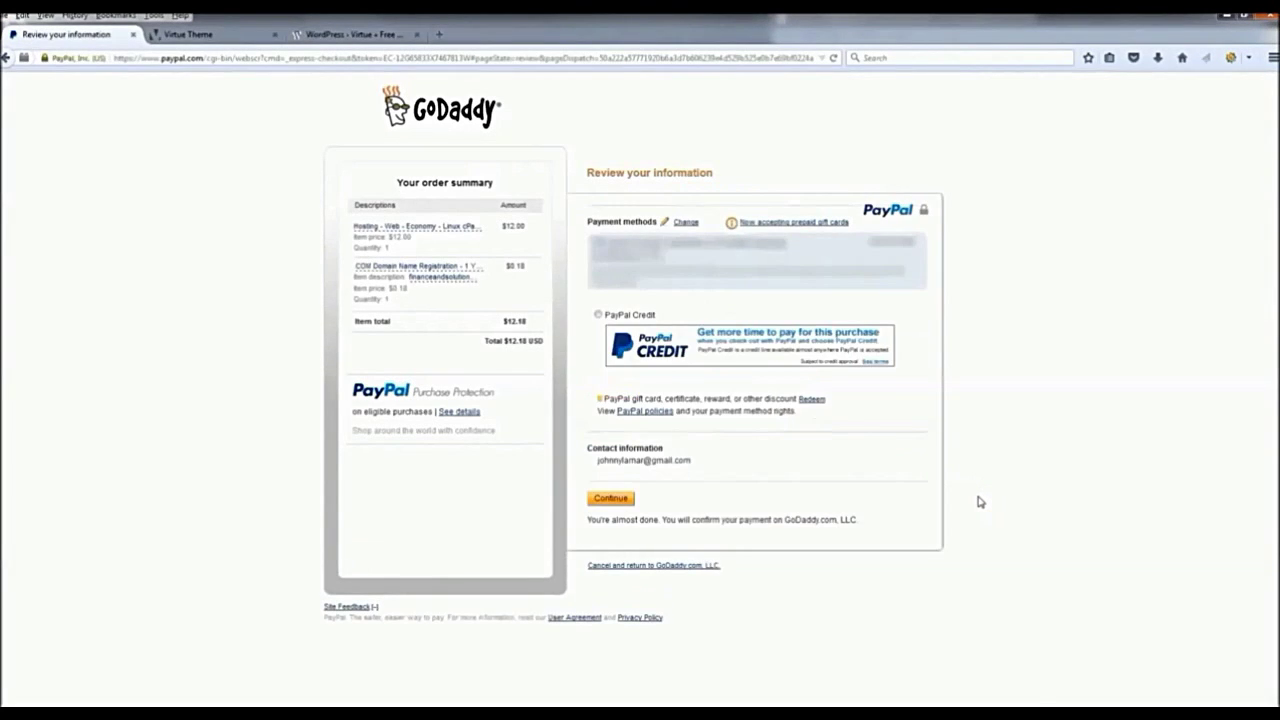
{"action": "left_click", "coordinate": [609, 500]}
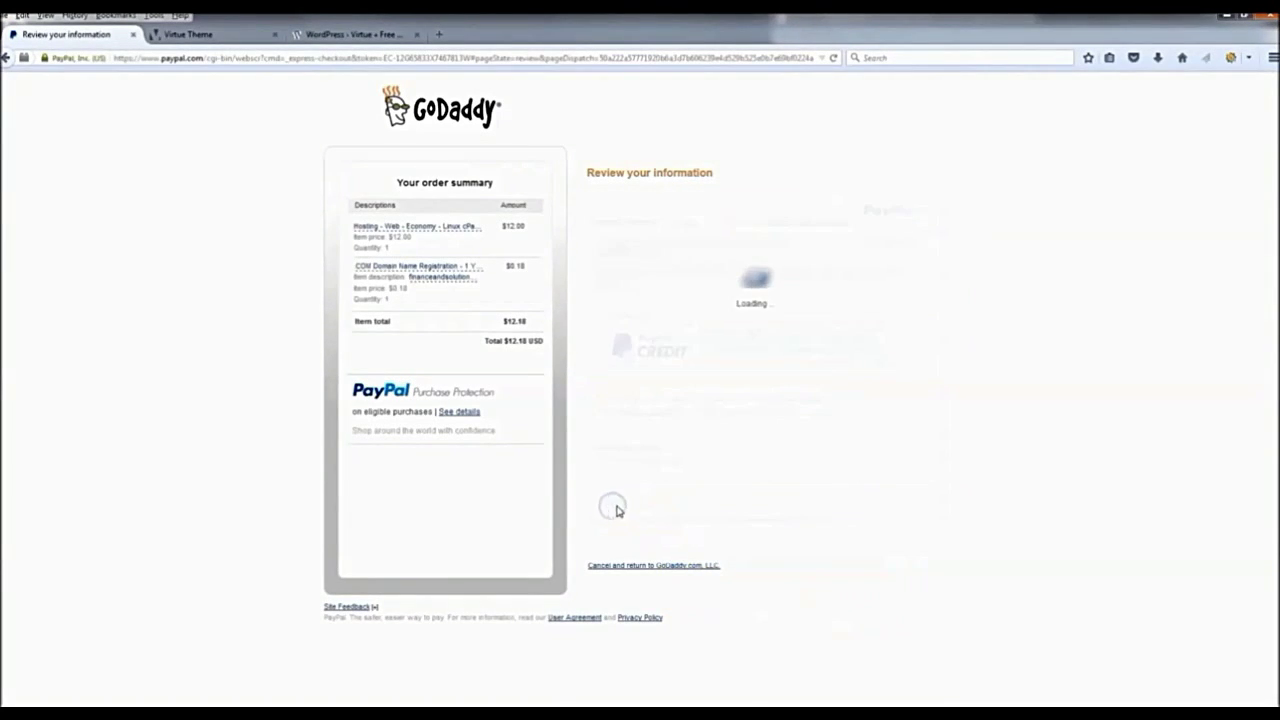
Agree to the terms of service and place the hosting and domain order
{"action": "left_click", "coordinate": [1168, 322]}
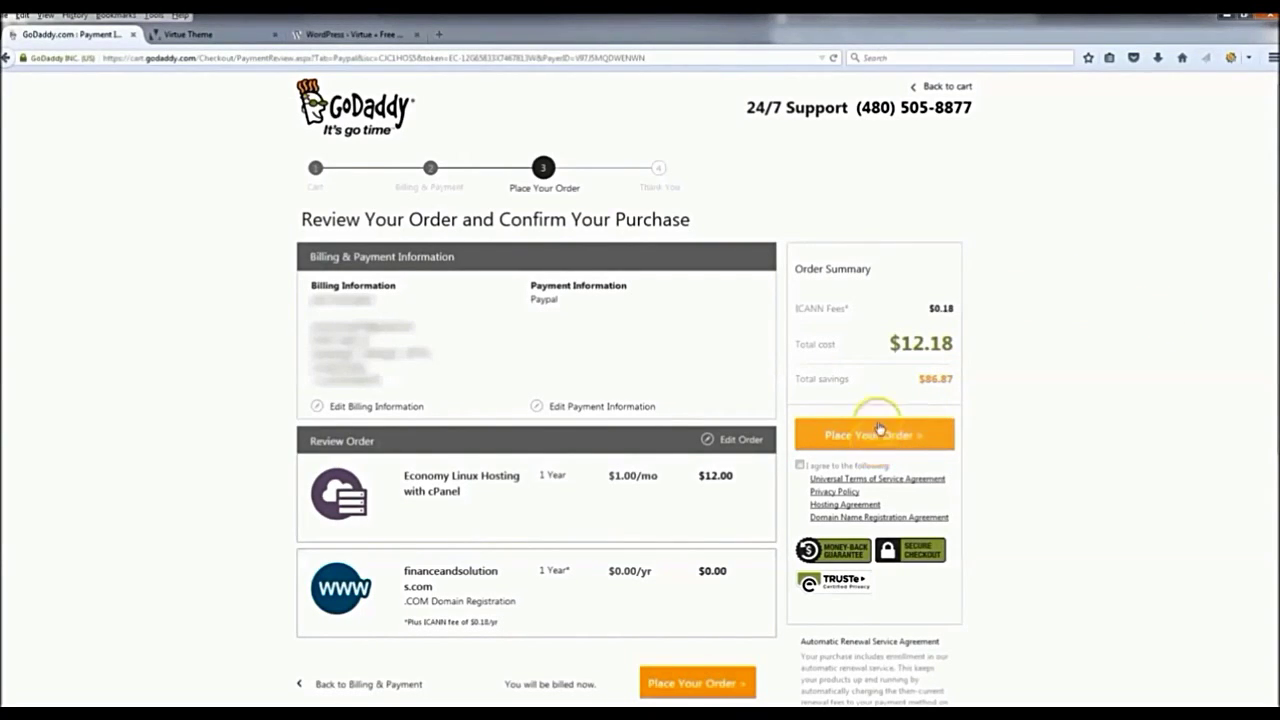
{"action": "left_click", "coordinate": [800, 466]}
{"action": "left_click", "coordinate": [875, 451]}
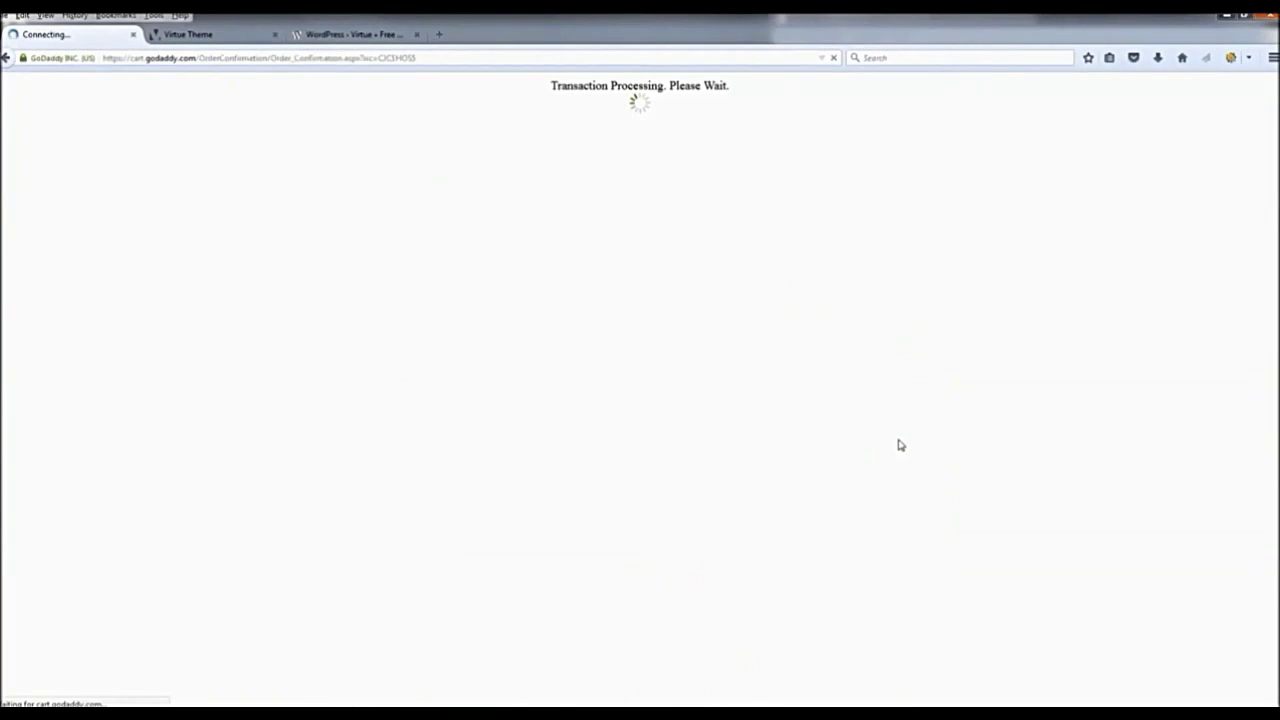
From the order confirmation page, open the account's quick links panel
{"action": "left_click", "coordinate": [706, 411]}
{"action": "left_click", "coordinate": [236, 232]}
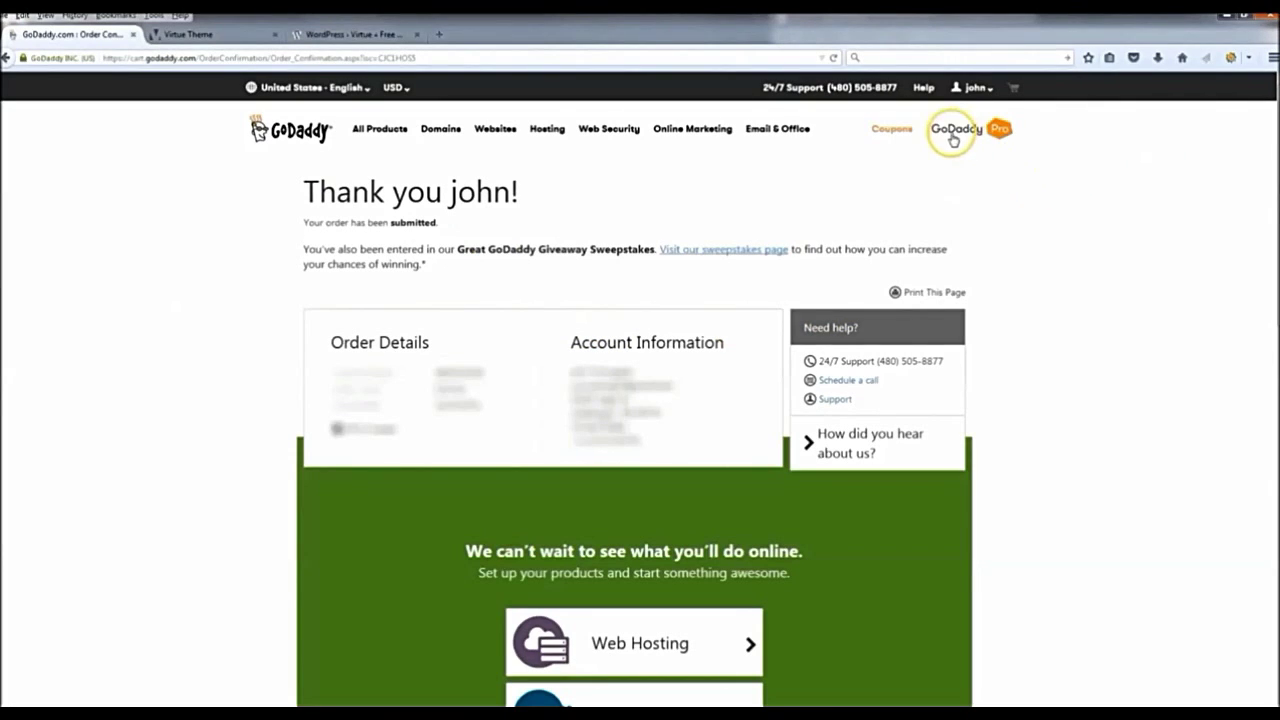
{"action": "left_click", "coordinate": [984, 89]}
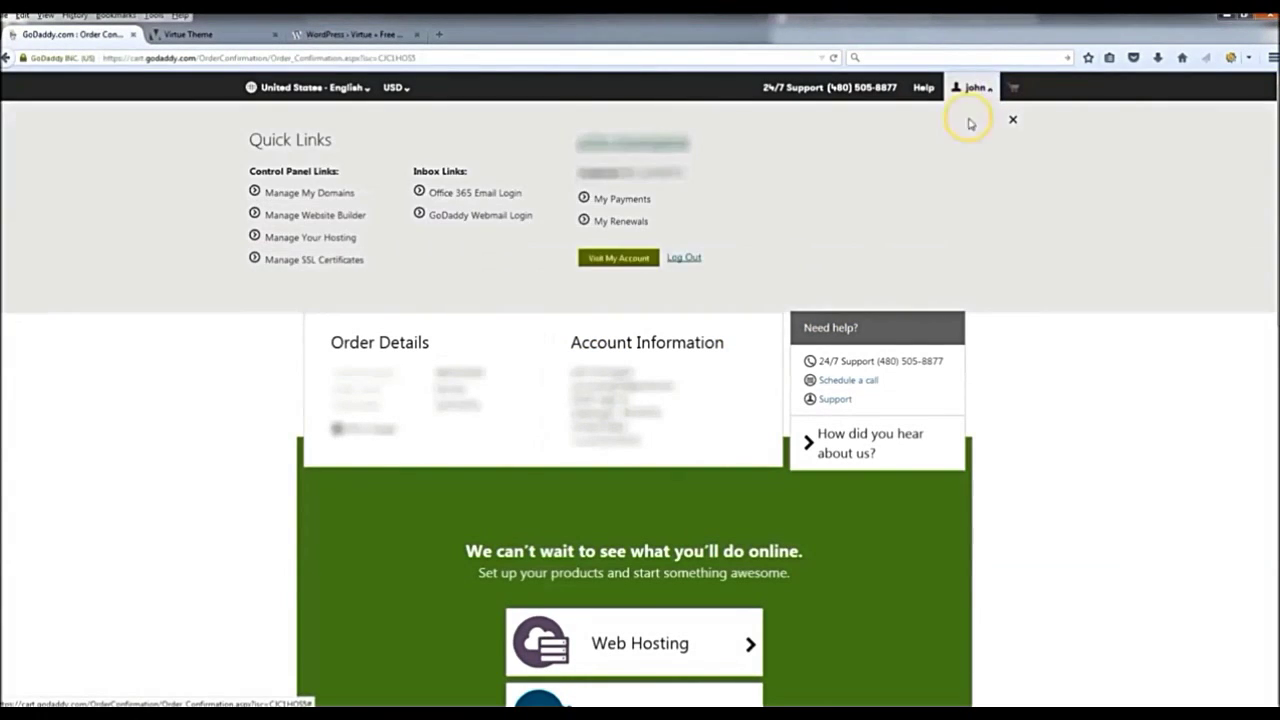
In the domain manager, send the email verification message for financeandsolutions.com
{"action": "left_click", "coordinate": [303, 195]}
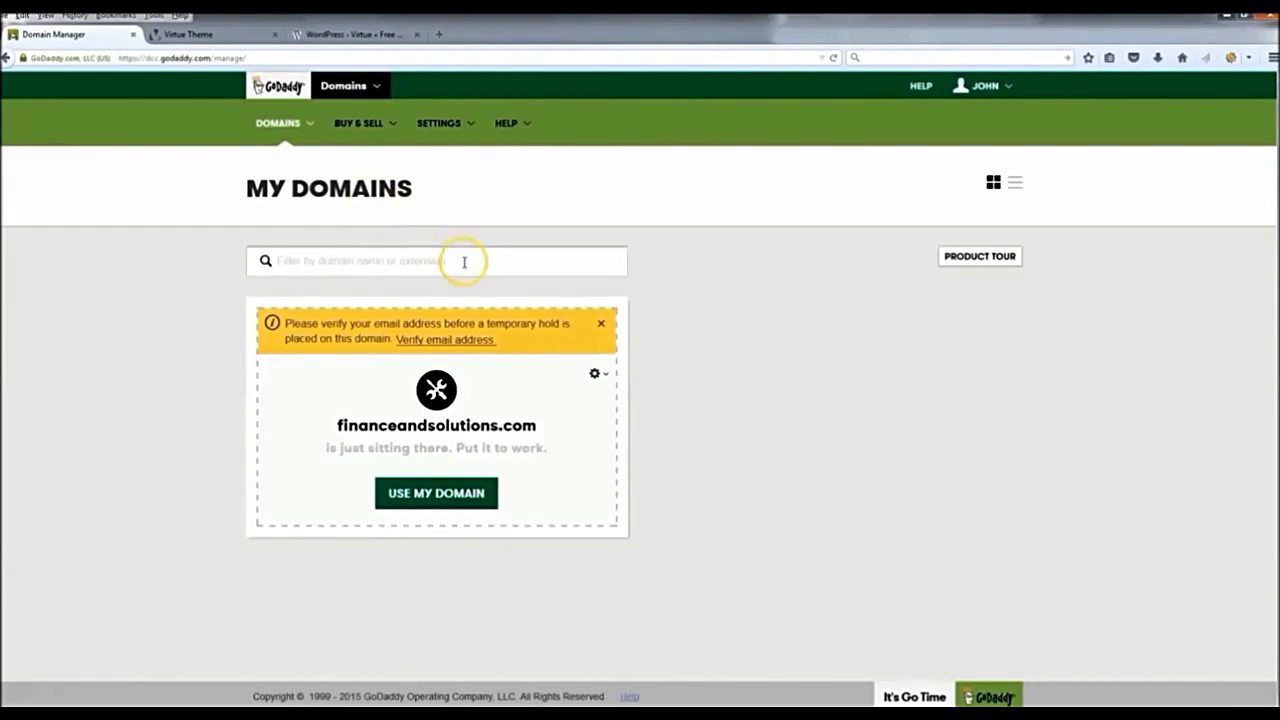
{"action": "left_click", "coordinate": [458, 341]}
{"action": "left_click", "coordinate": [268, 485]}
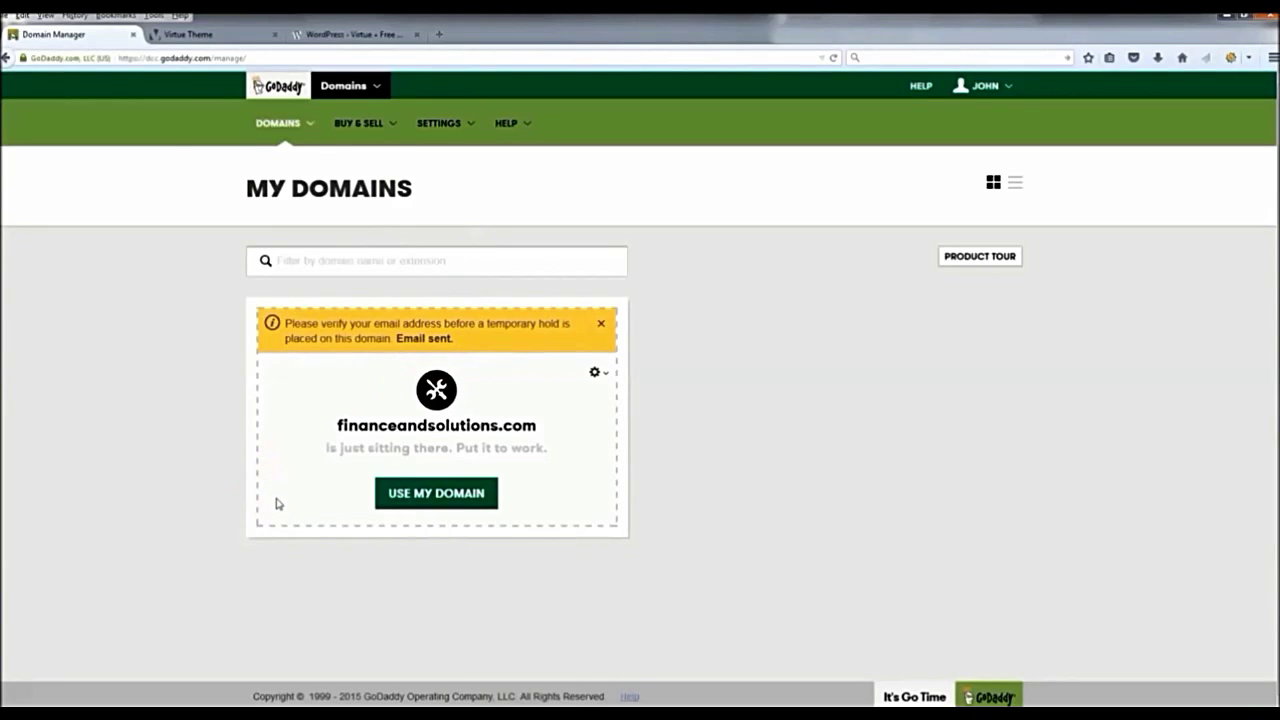
{"action": "left_click", "coordinate": [278, 459]}
Open gmail.com in a new browser tab
{"action": "left_click", "coordinate": [438, 34]}
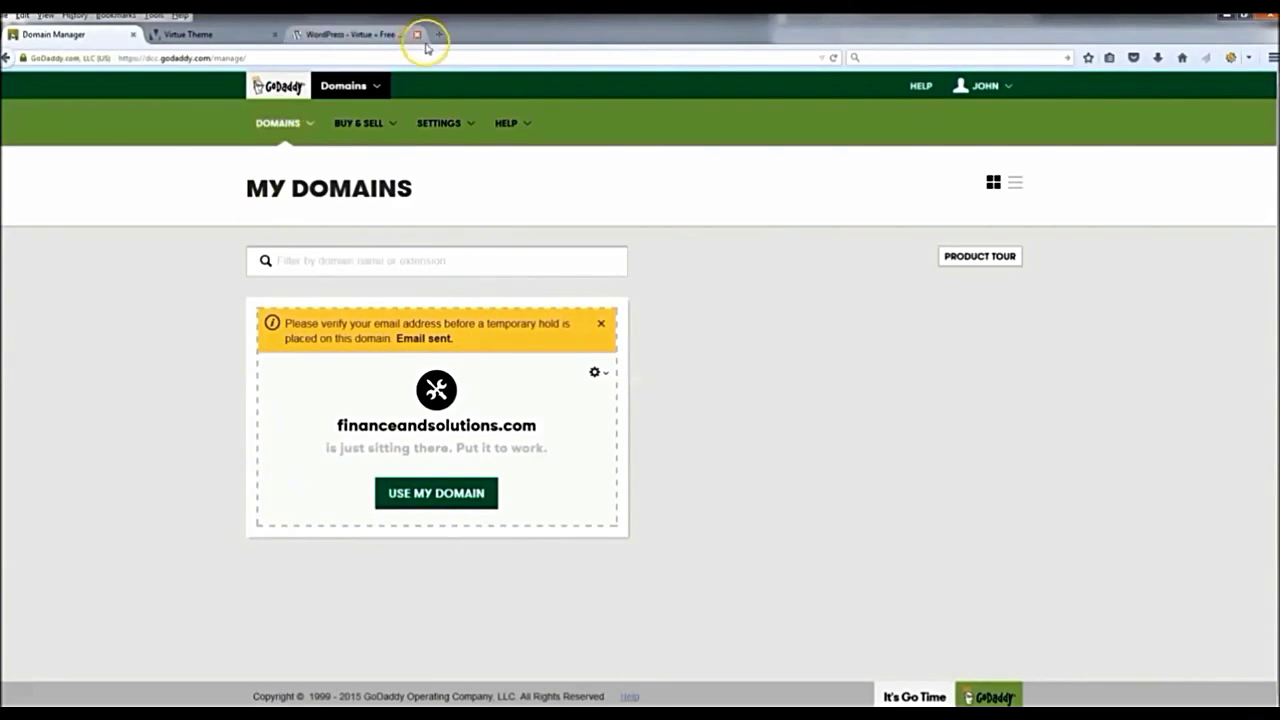
{"action": "type", "text": "gmail.com"}
{"action": "key", "text": "Return"}
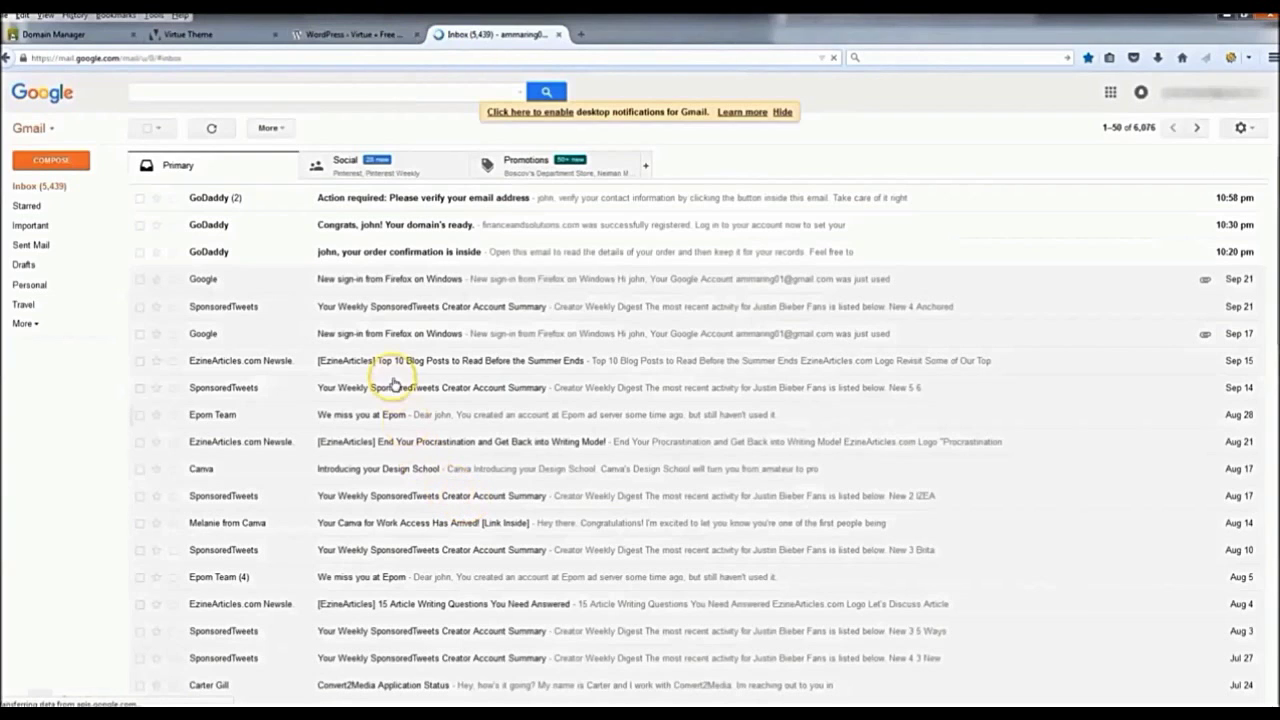
Open the 'Action required: Please verify your email address' email and verify the address
{"action": "left_click", "coordinate": [410, 205]}
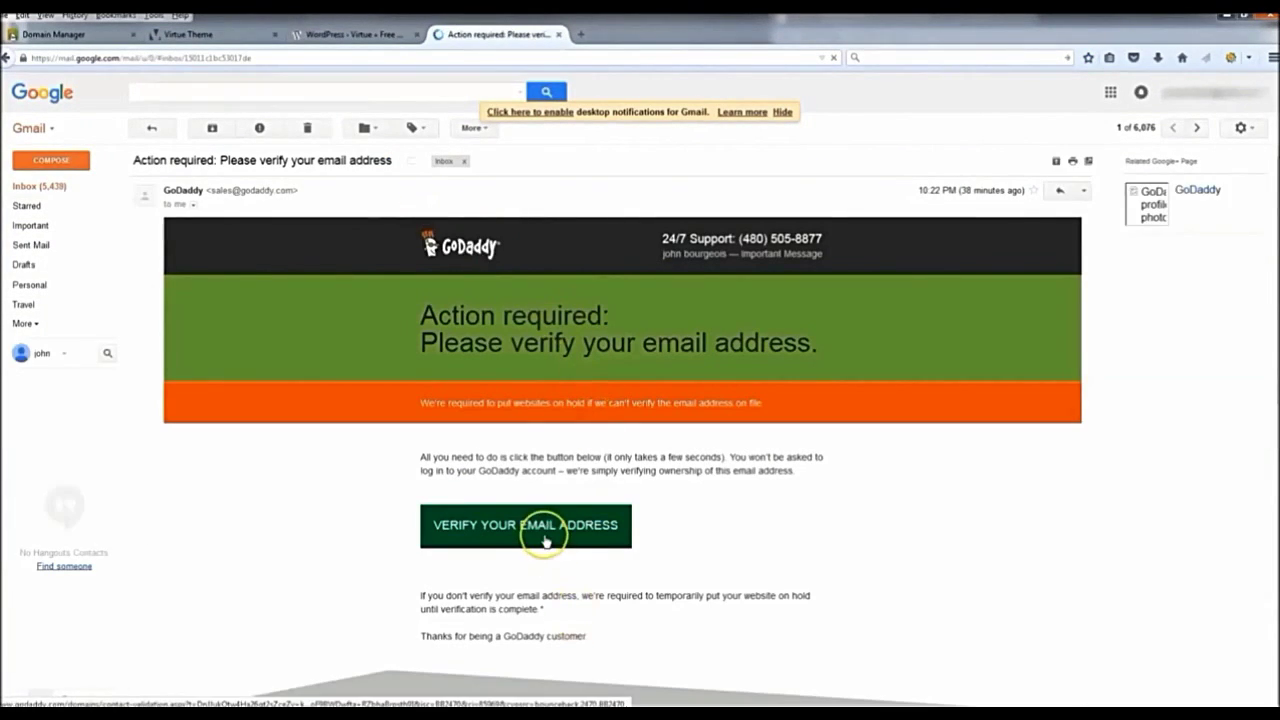
{"action": "left_click", "coordinate": [545, 540]}
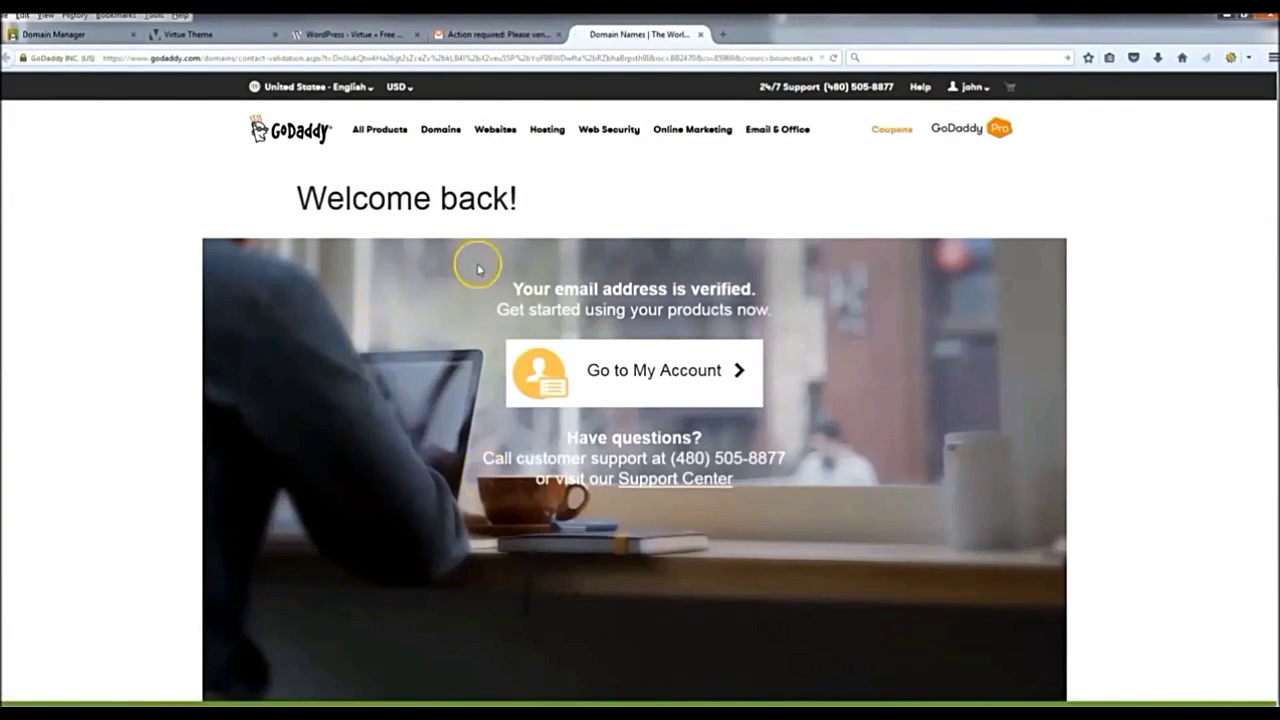
Go to the account overview, manage the web hosting product, and start the new cPanel setup
{"action": "left_click", "coordinate": [642, 372]}
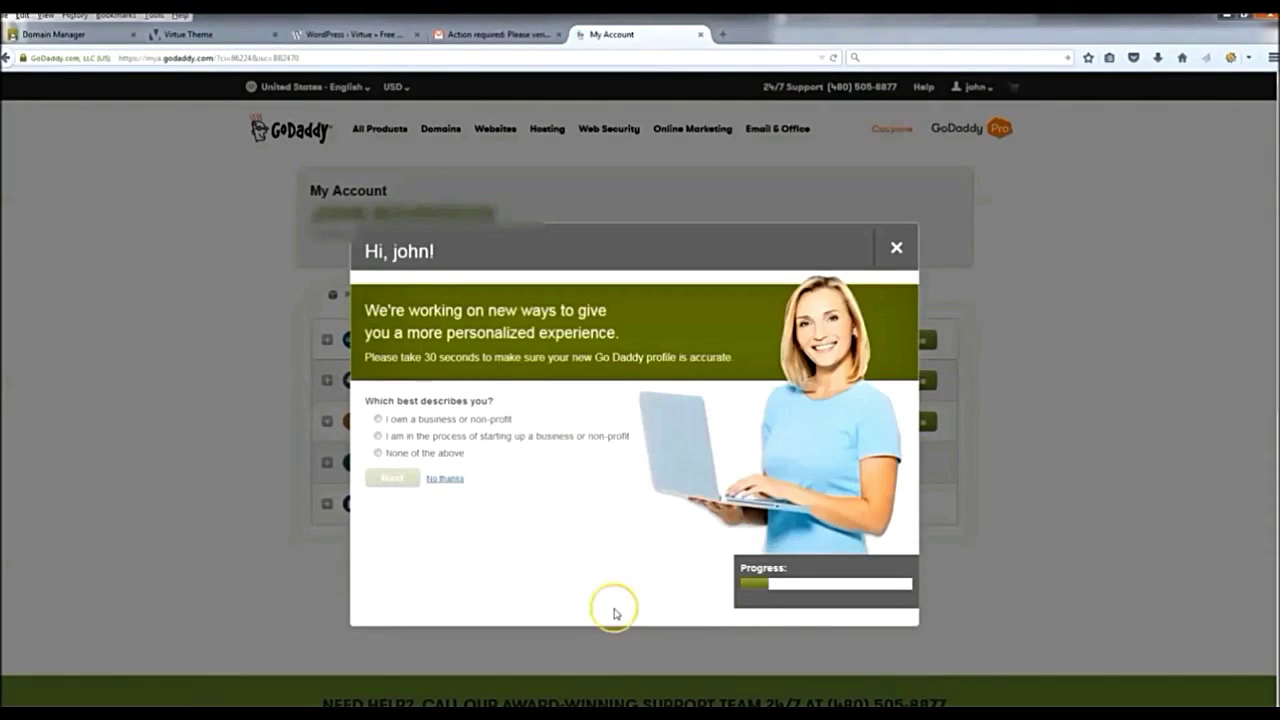
{"action": "left_click", "coordinate": [447, 481]}
{"action": "right_click", "coordinate": [450, 380]}
{"action": "left_click", "coordinate": [1121, 336]}
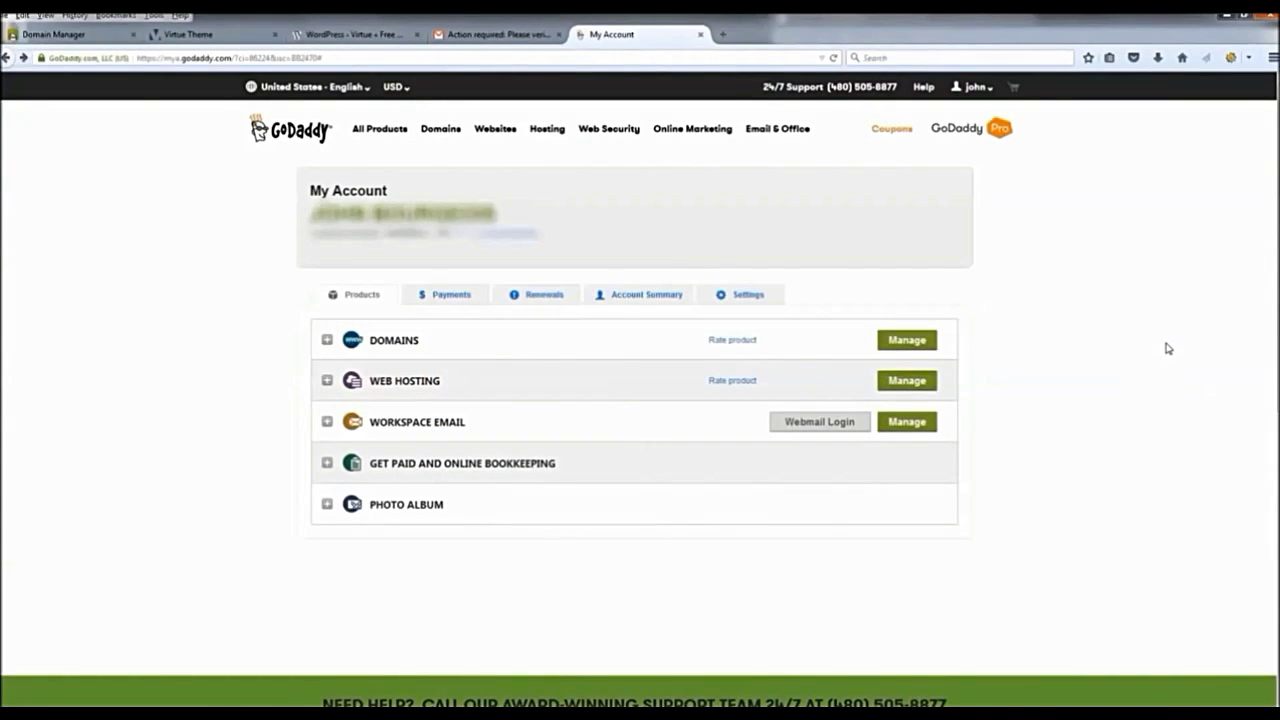
{"action": "left_click", "coordinate": [910, 384]}
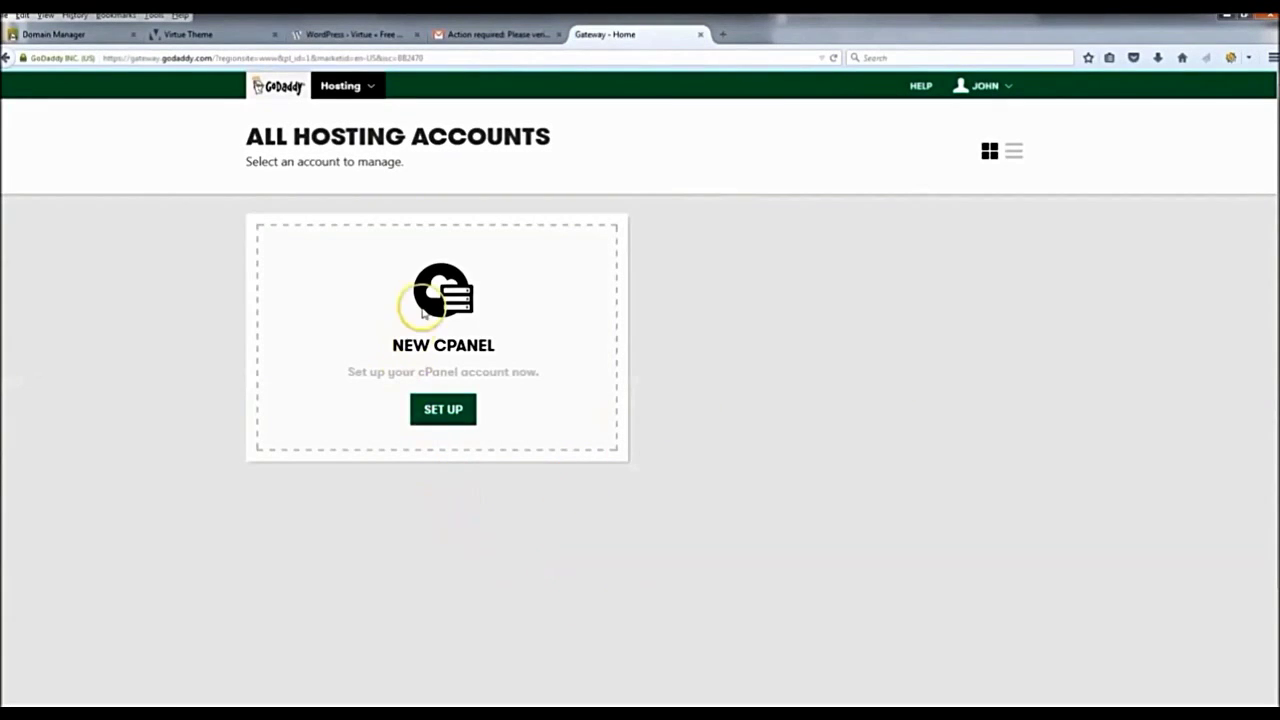
{"action": "left_click", "coordinate": [453, 414]}
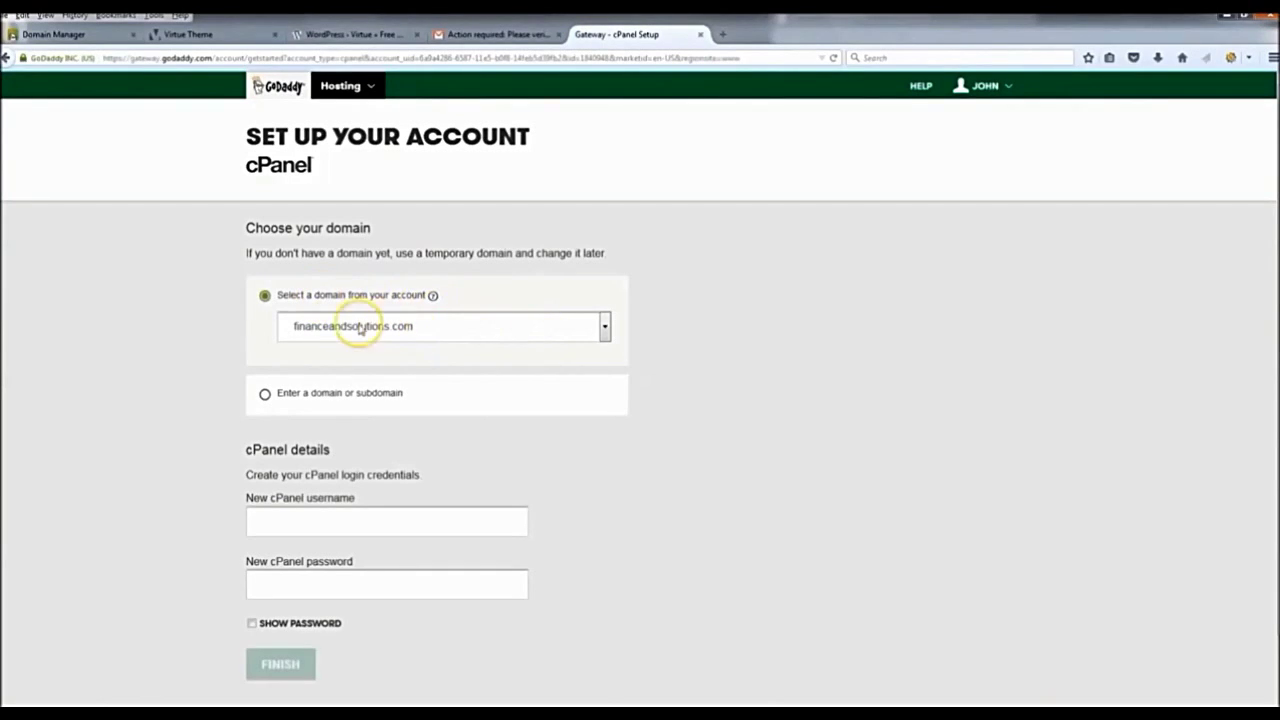
Create the financeandsolutions.com cPanel account with a new username and password, then open cPanel
{"action": "scroll", "coordinate": [237, 314], "scroll_direction": "down", "scroll_amount": 2}
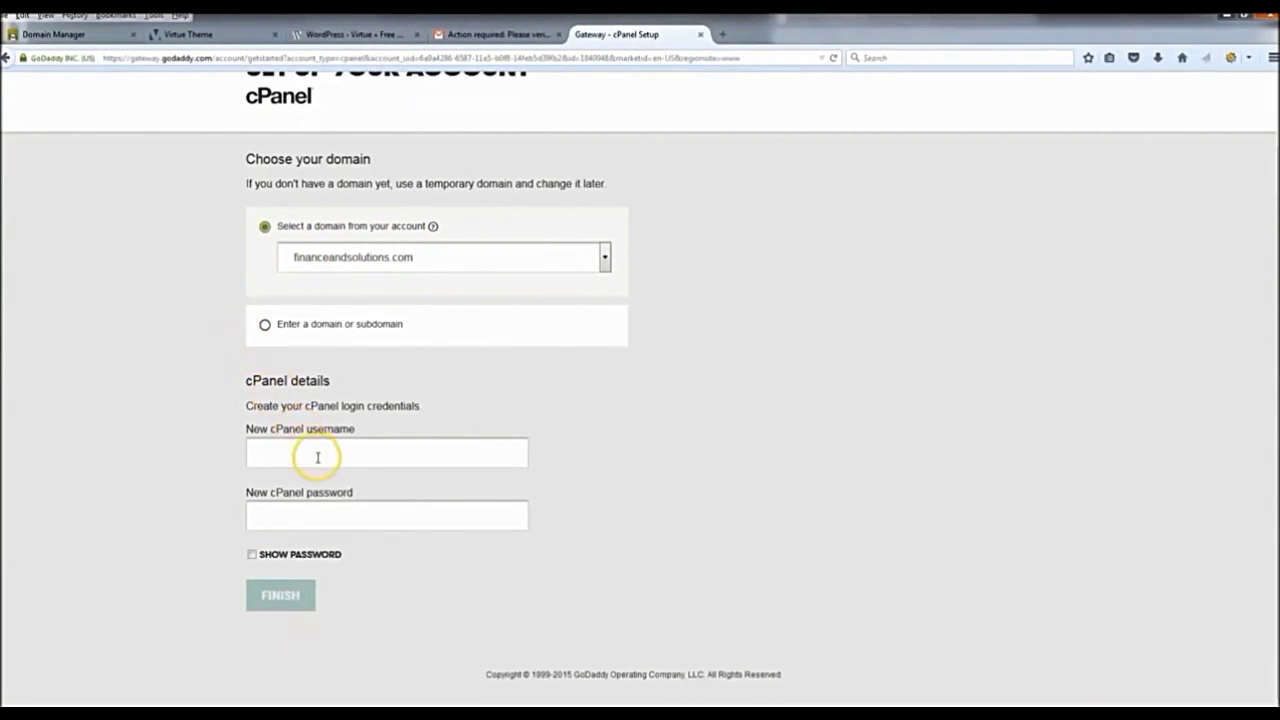
{"action": "left_click", "coordinate": [317, 457]}
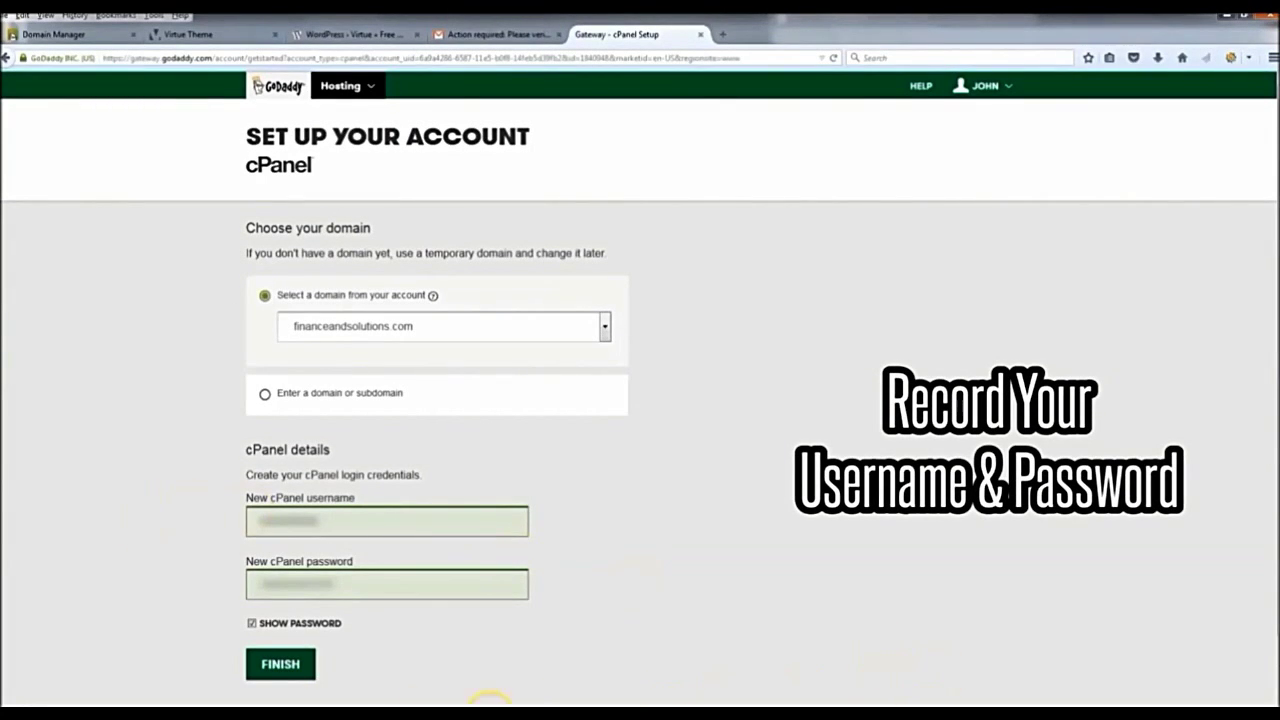
{"action": "left_click", "coordinate": [287, 674]}
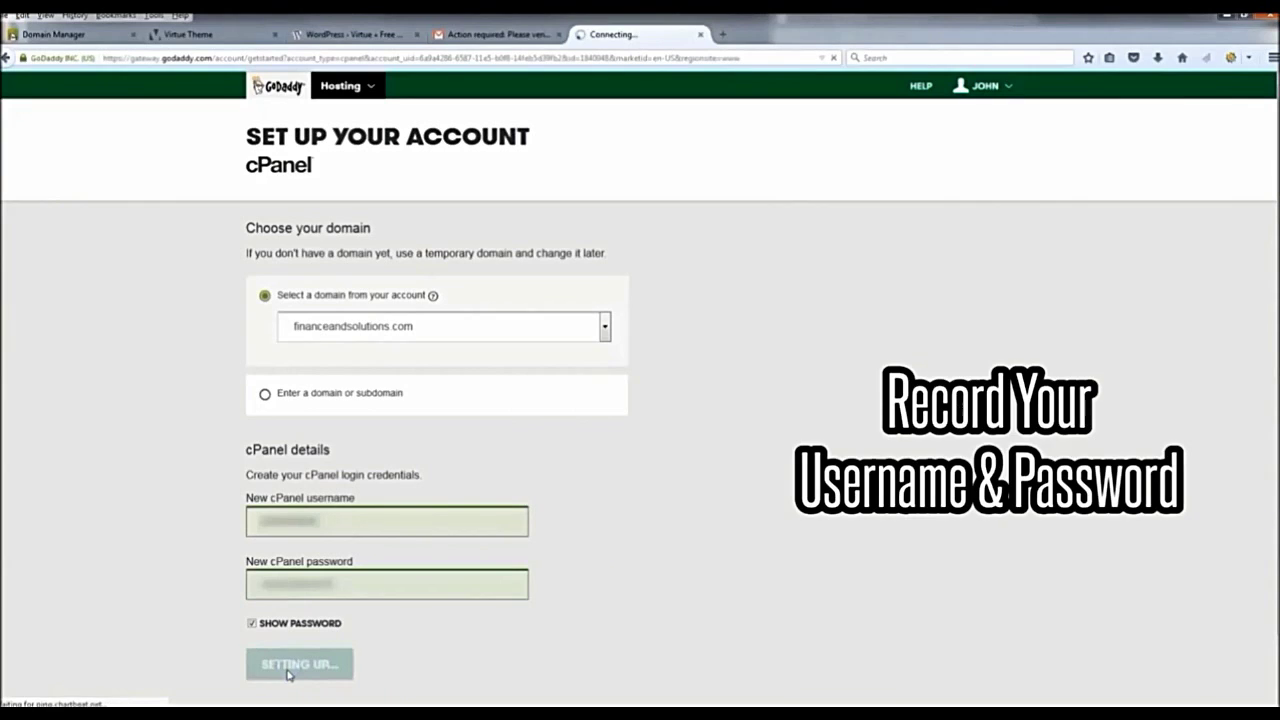
{"action": "left_click", "coordinate": [469, 398]}
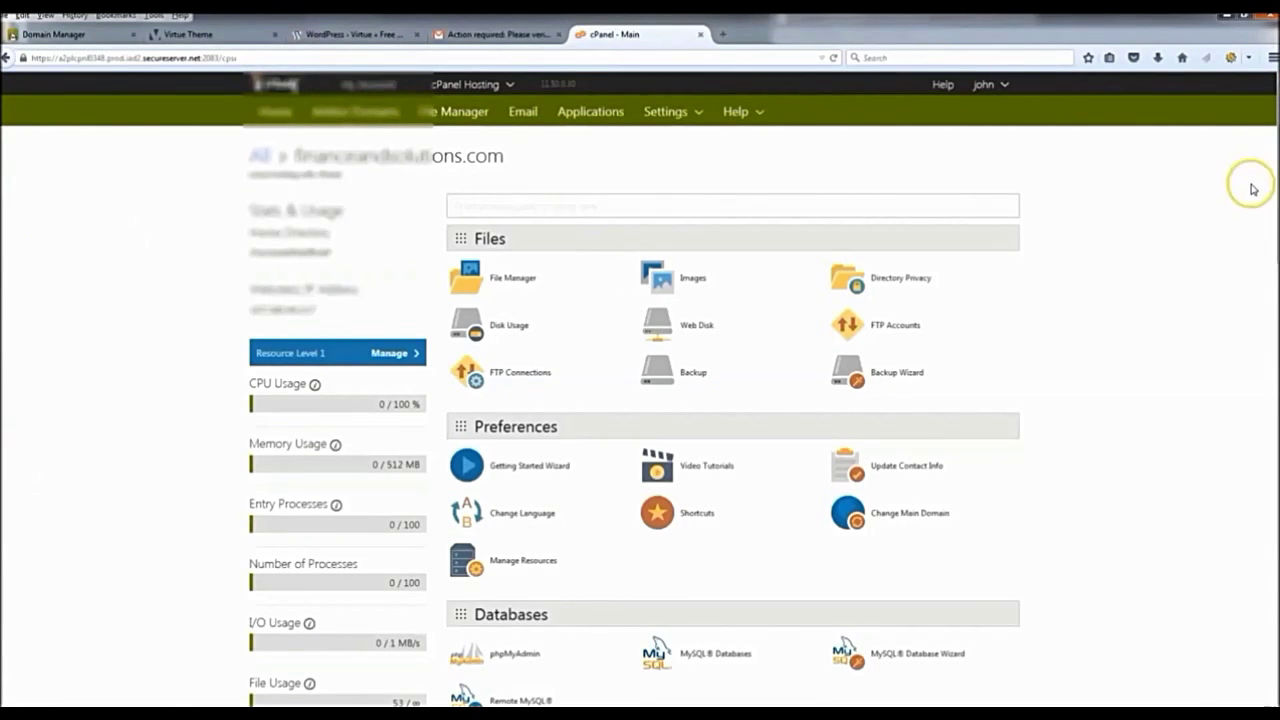
Open the WordPress installer from cPanel's Web Applications section
{"action": "scroll", "coordinate": [1130, 229], "scroll_direction": "down", "scroll_amount": 5}
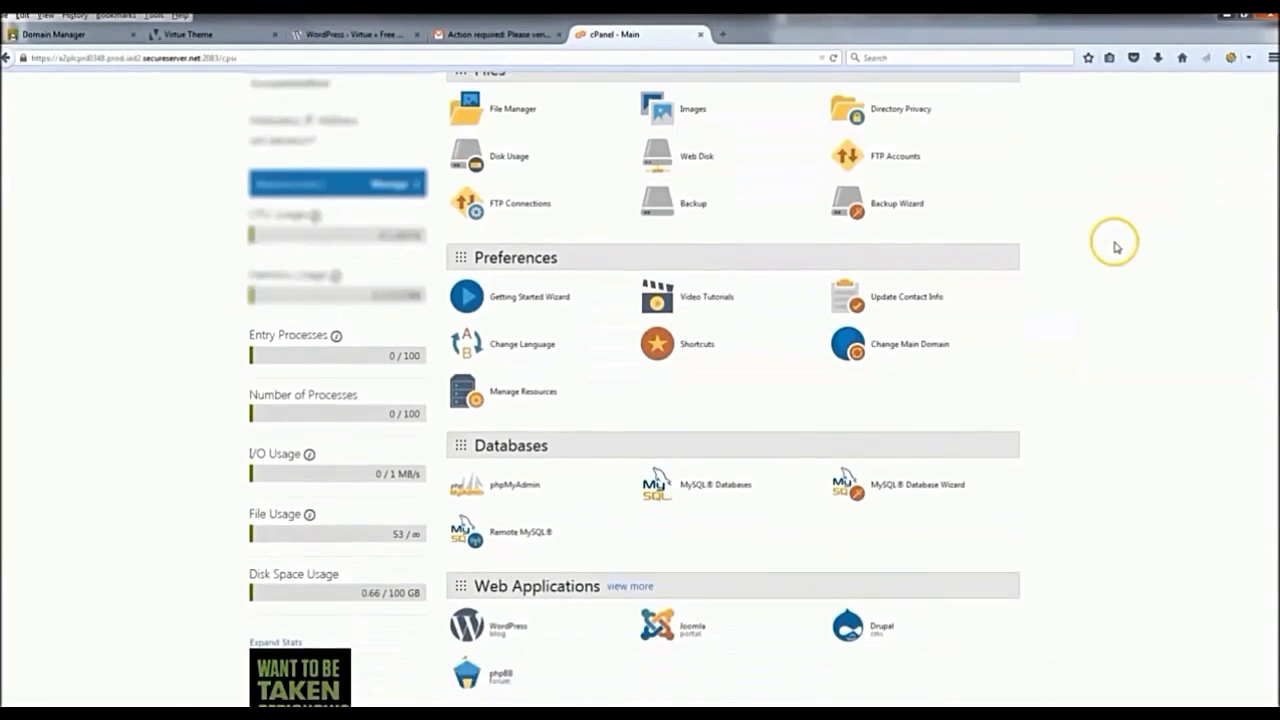
{"action": "scroll", "coordinate": [1118, 248], "scroll_direction": "down", "scroll_amount": 1}
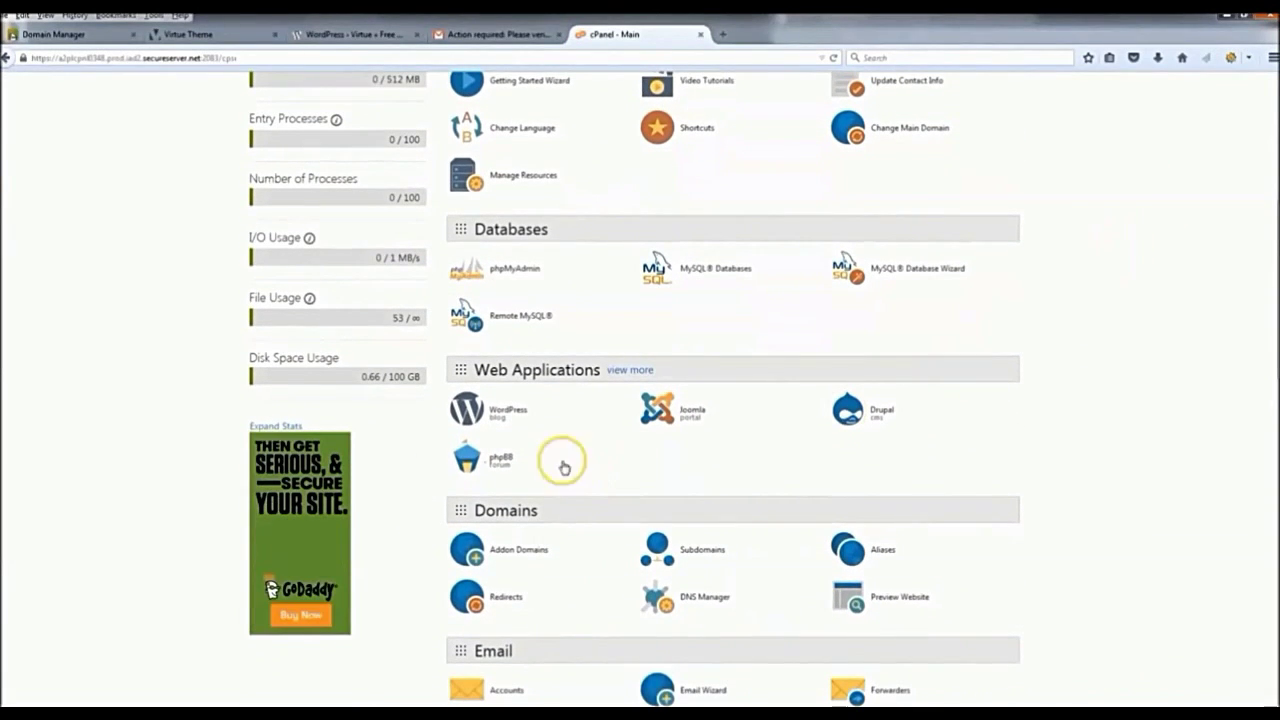
{"action": "left_click", "coordinate": [497, 413]}
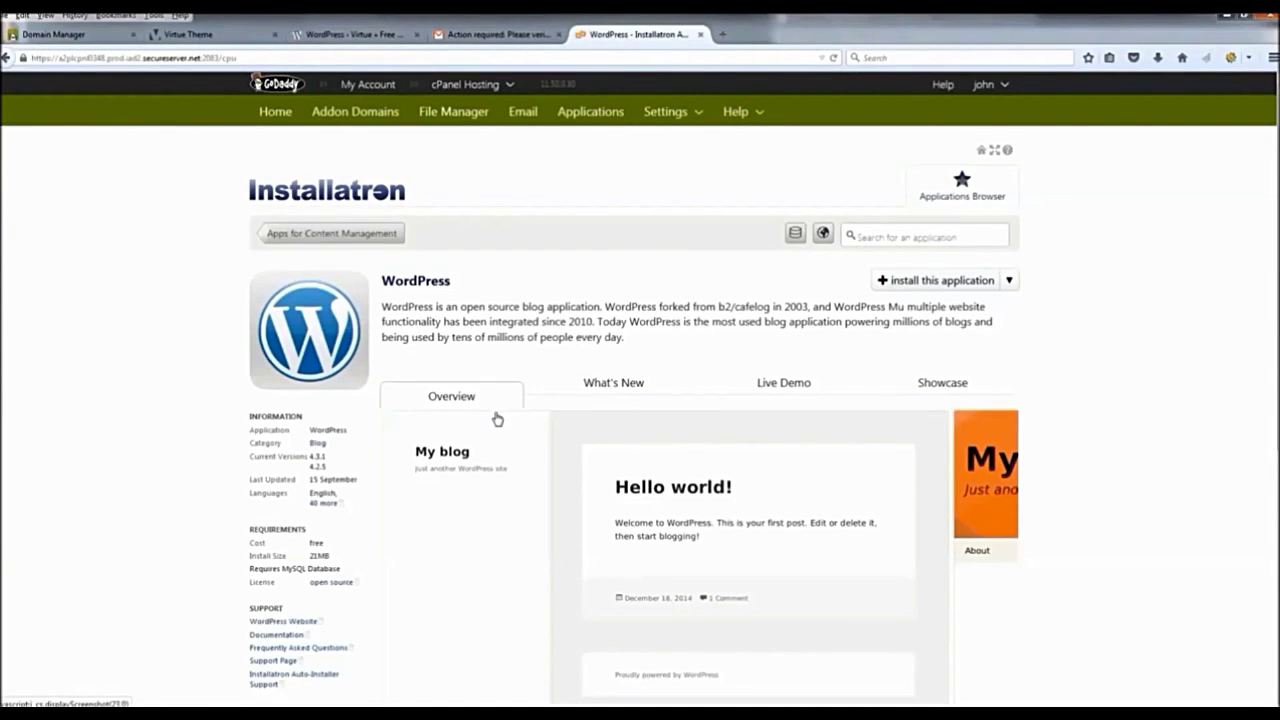
Install WordPress on financeandsolutions.com, keeping the default location, version and settings
{"action": "left_click", "coordinate": [929, 281]}
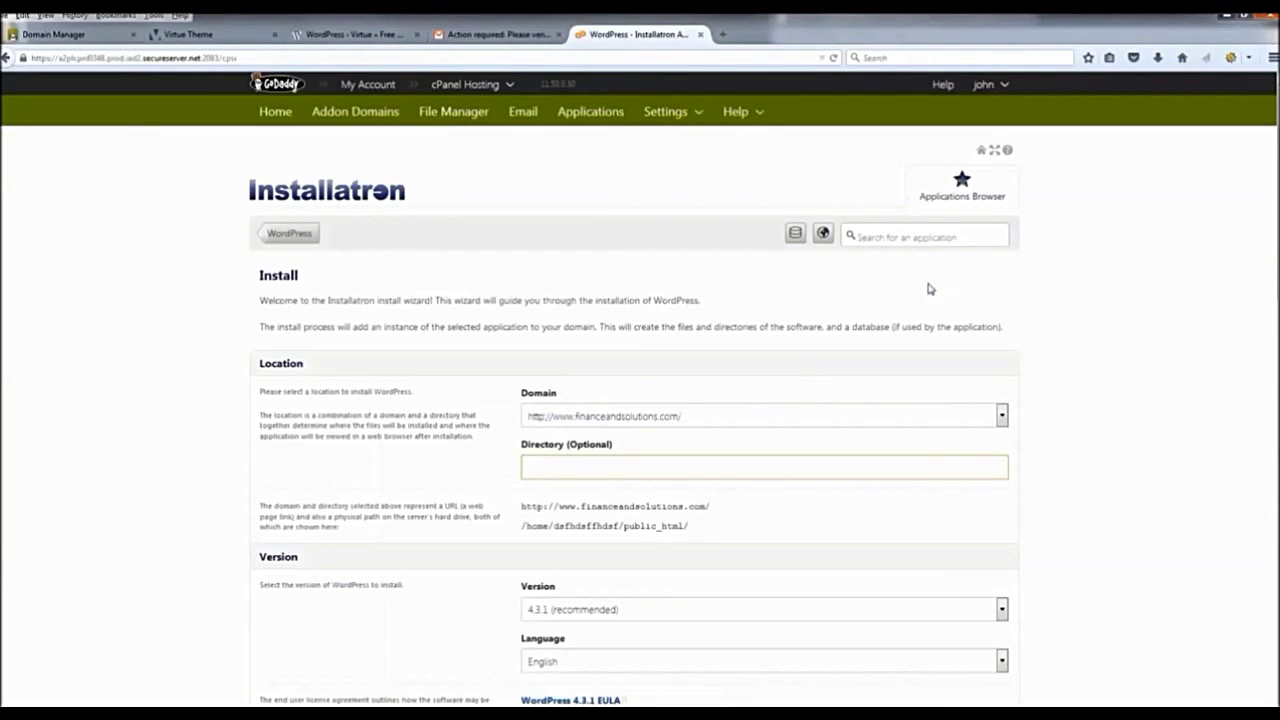
{"action": "scroll", "coordinate": [631, 319], "scroll_direction": "down", "scroll_amount": 1}
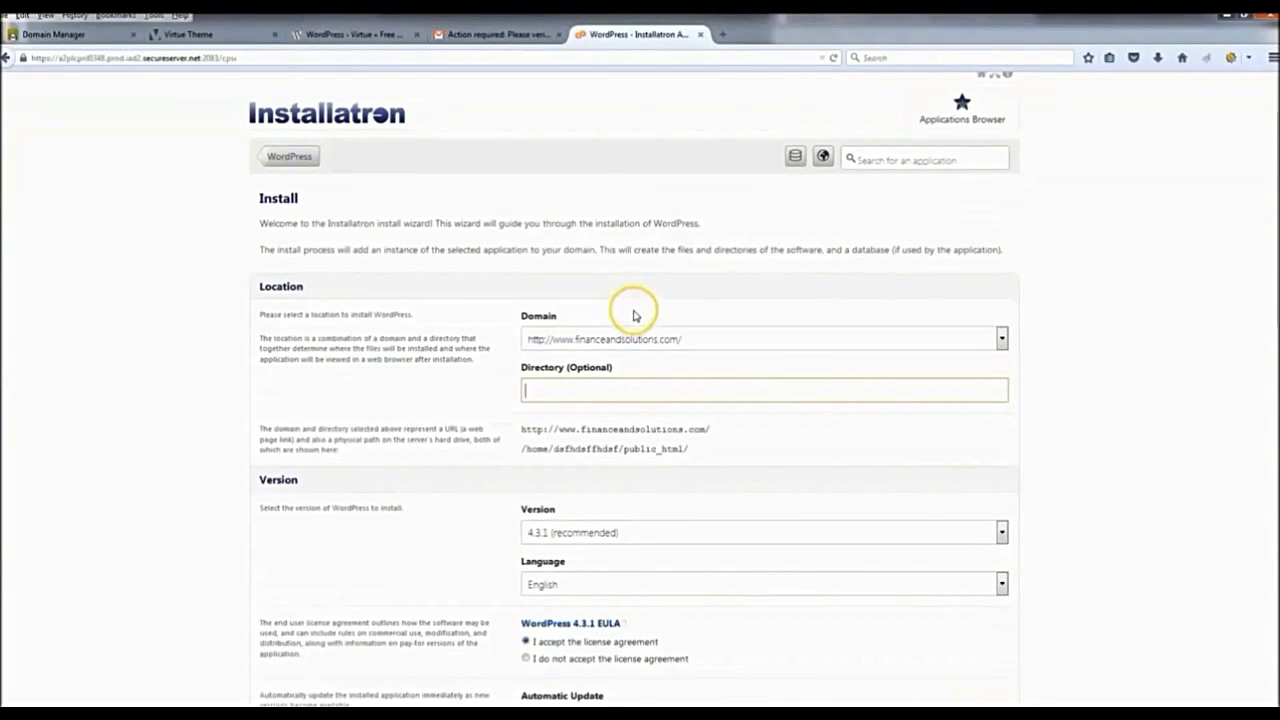
{"action": "scroll", "coordinate": [1155, 338], "scroll_direction": "down", "scroll_amount": 1}
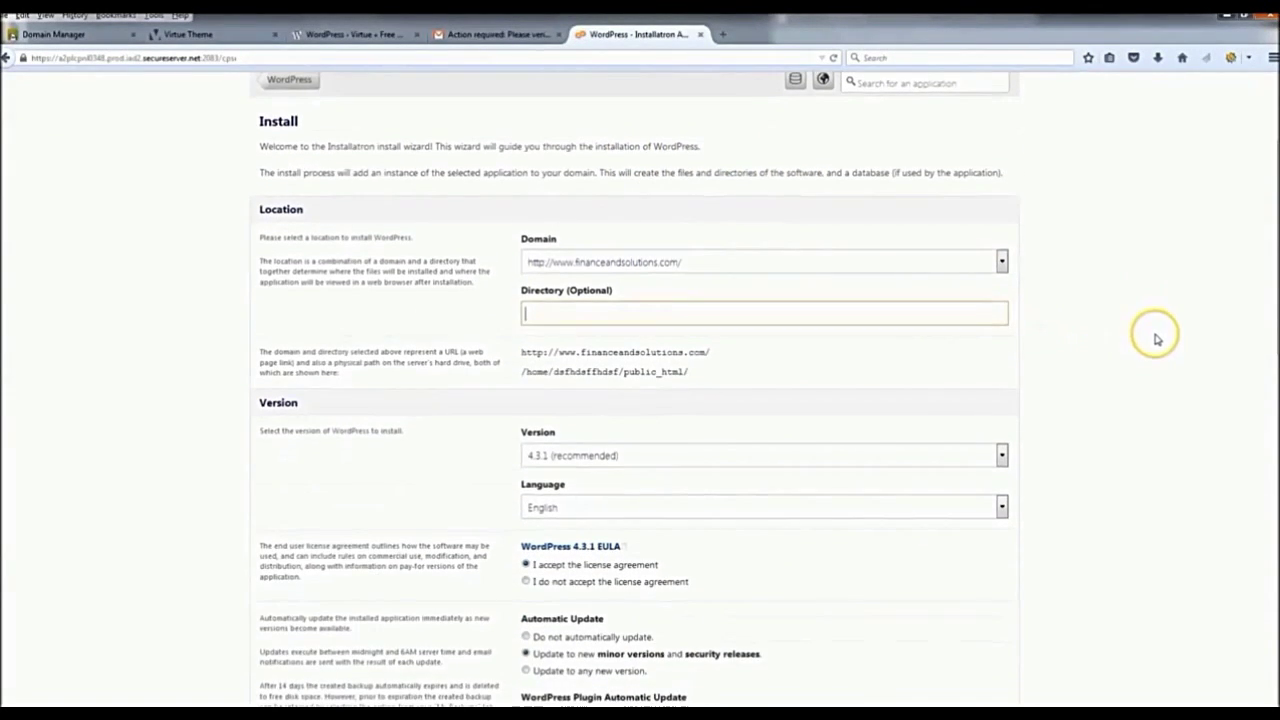
{"action": "scroll", "coordinate": [539, 318], "scroll_direction": "up", "scroll_amount": 2}
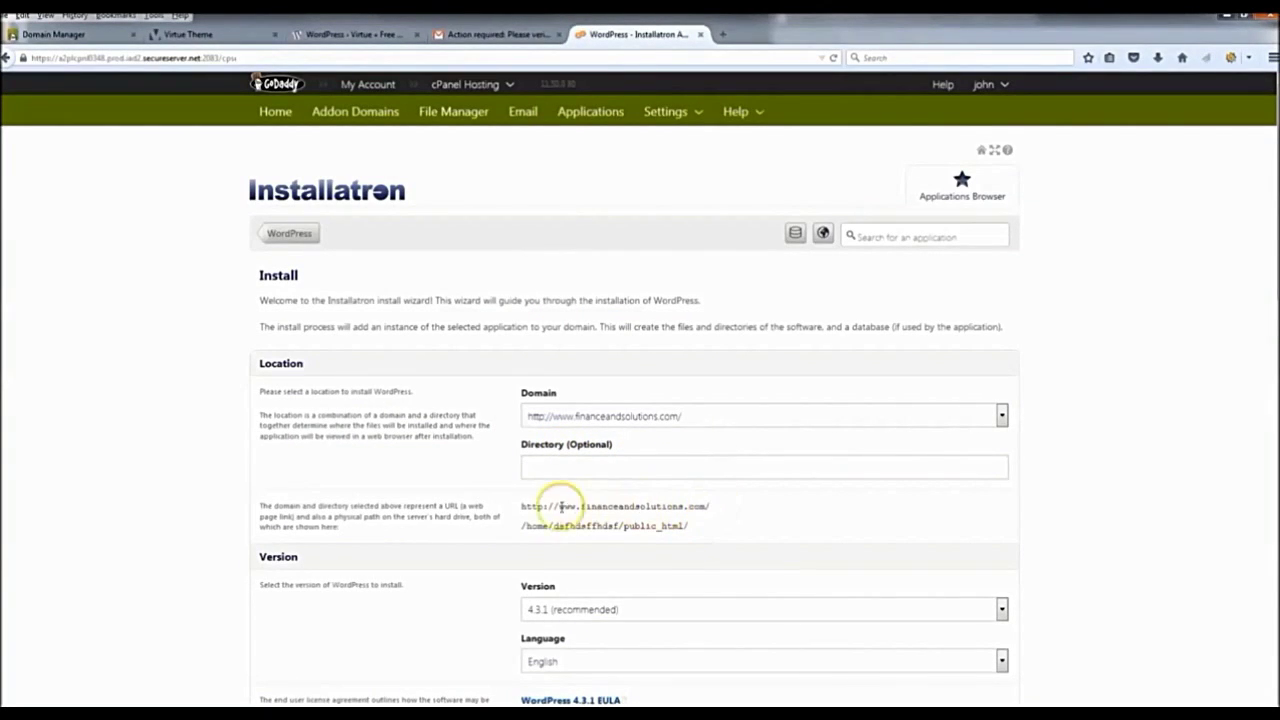
{"action": "left_click_drag", "start_coordinate": [521, 506], "coordinate": [716, 506]}
{"action": "left_click", "coordinate": [745, 512]}
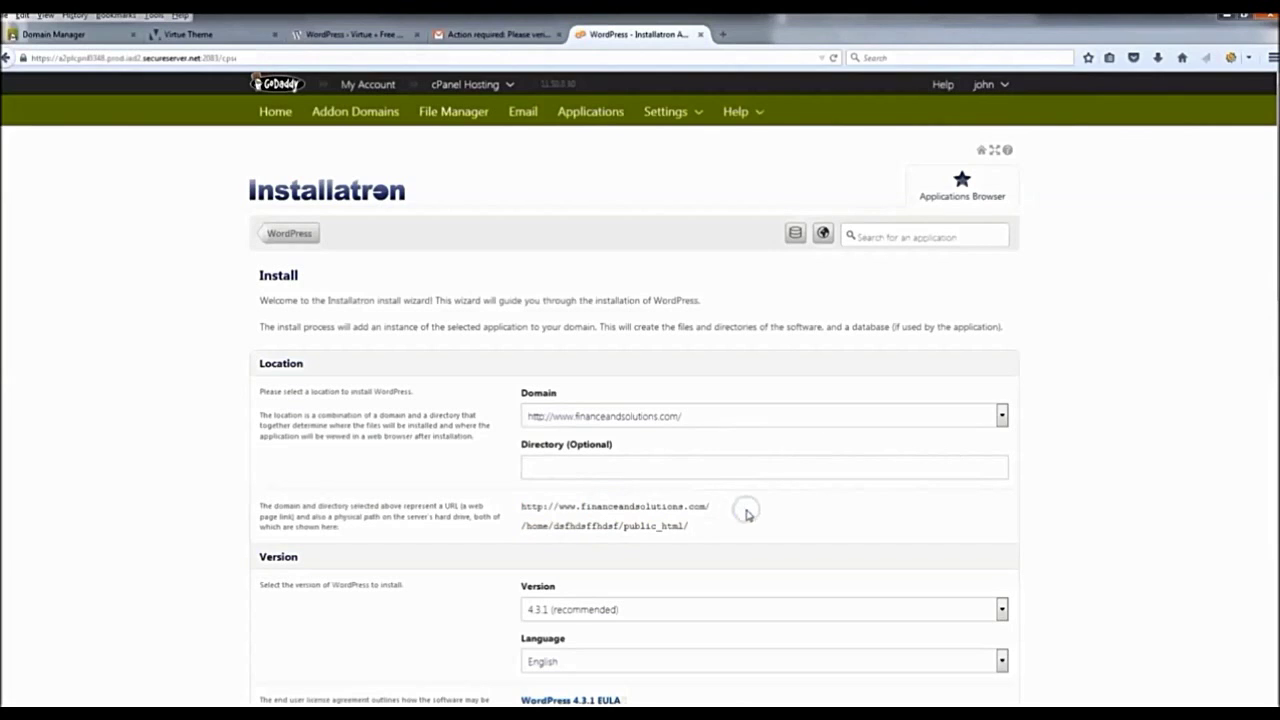
{"action": "scroll", "coordinate": [590, 488], "scroll_direction": "down", "scroll_amount": 3}
{"action": "scroll", "coordinate": [443, 280], "scroll_direction": "down", "scroll_amount": 4}
{"action": "scroll", "coordinate": [453, 250], "scroll_direction": "down", "scroll_amount": 2}
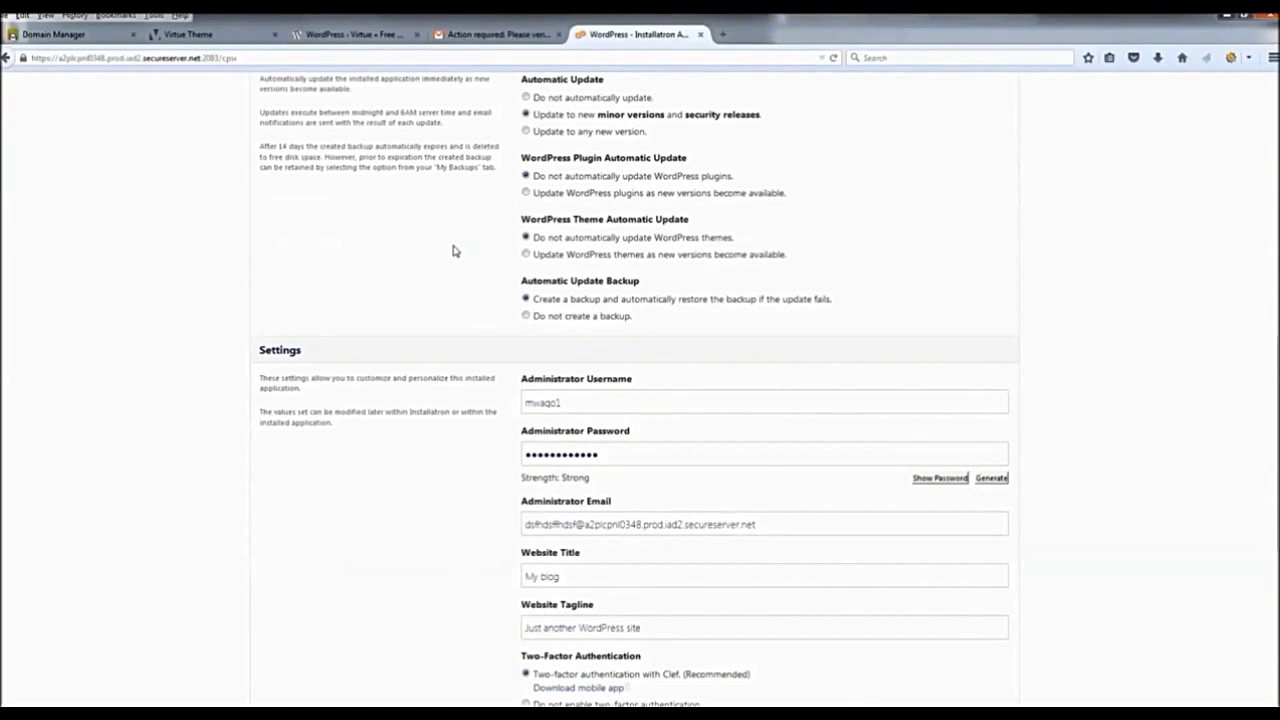
{"action": "scroll", "coordinate": [453, 250], "scroll_direction": "down", "scroll_amount": 3}
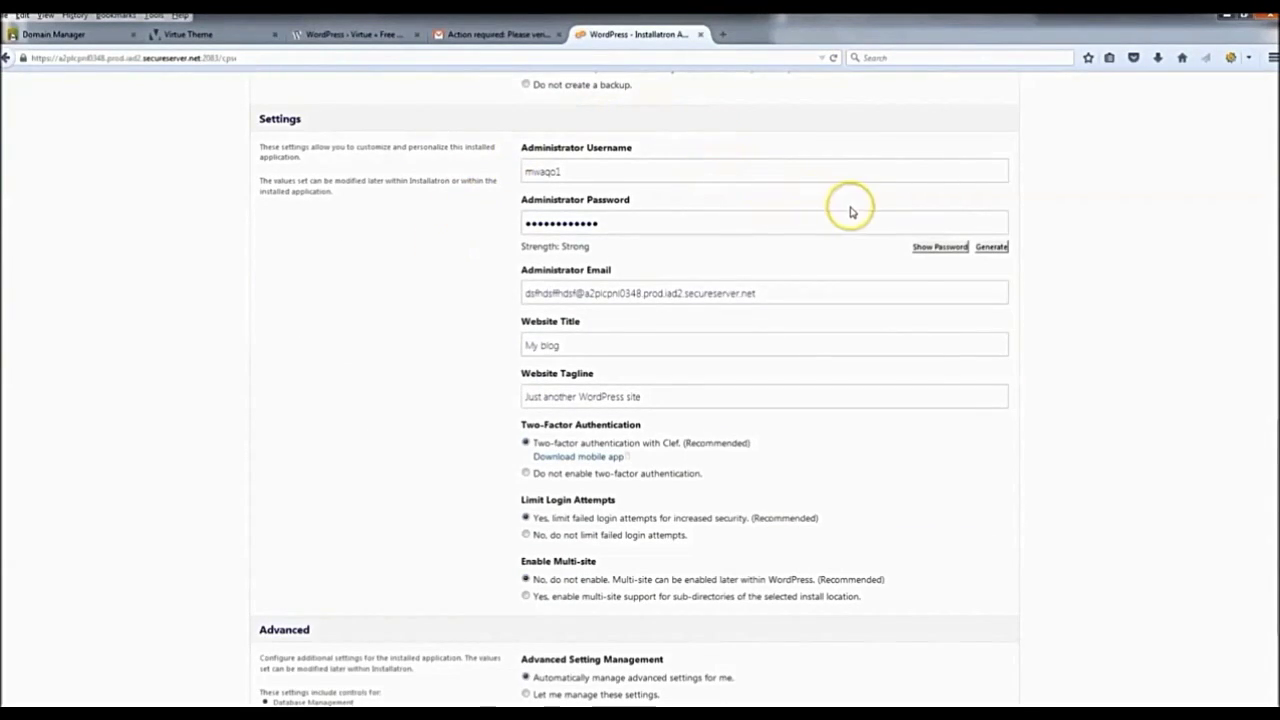
{"action": "scroll", "coordinate": [1037, 283], "scroll_direction": "down", "scroll_amount": 2}
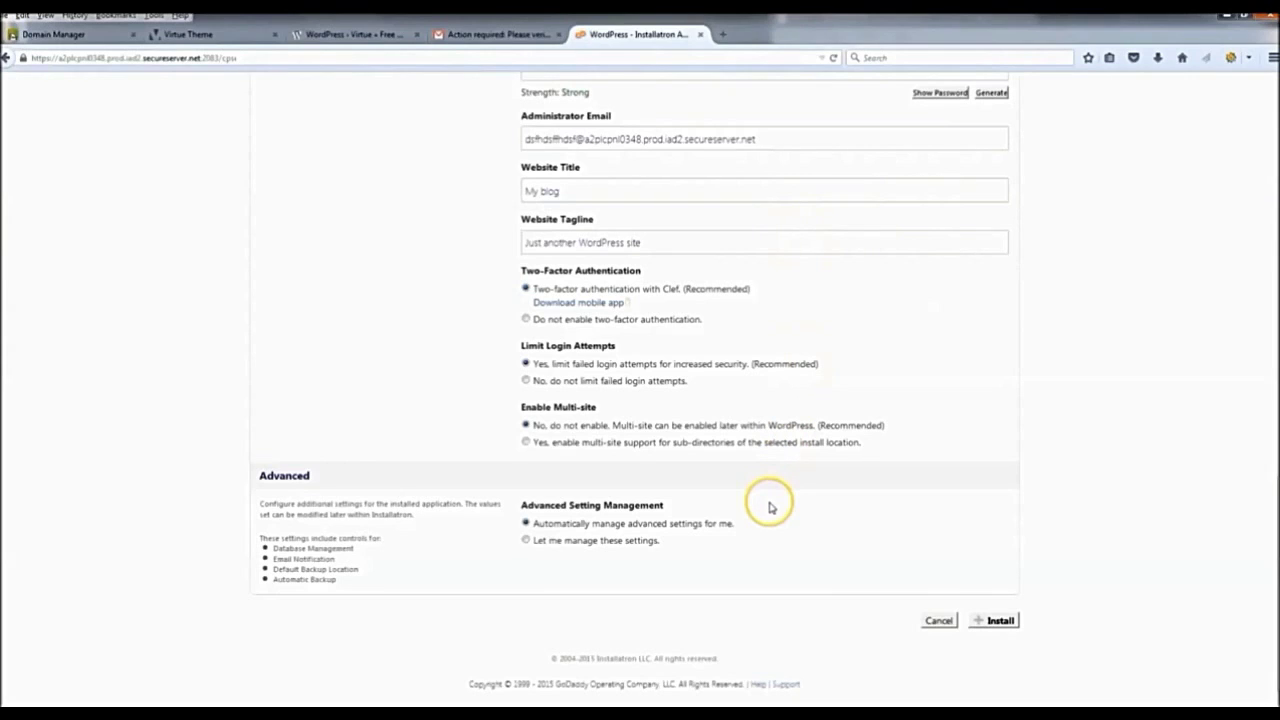
{"action": "left_click", "coordinate": [1000, 622]}
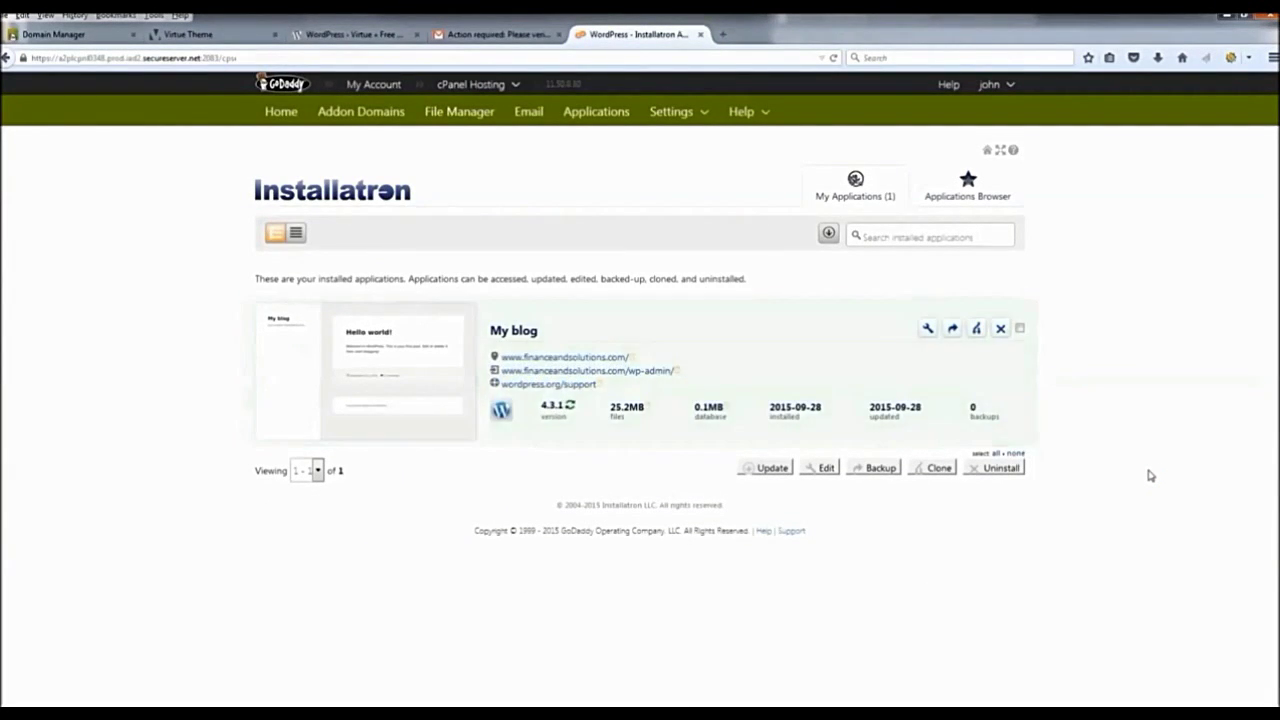
Open My blog's installation details and launch its wp-admin link in a new tab
{"action": "left_click", "coordinate": [730, 309]}
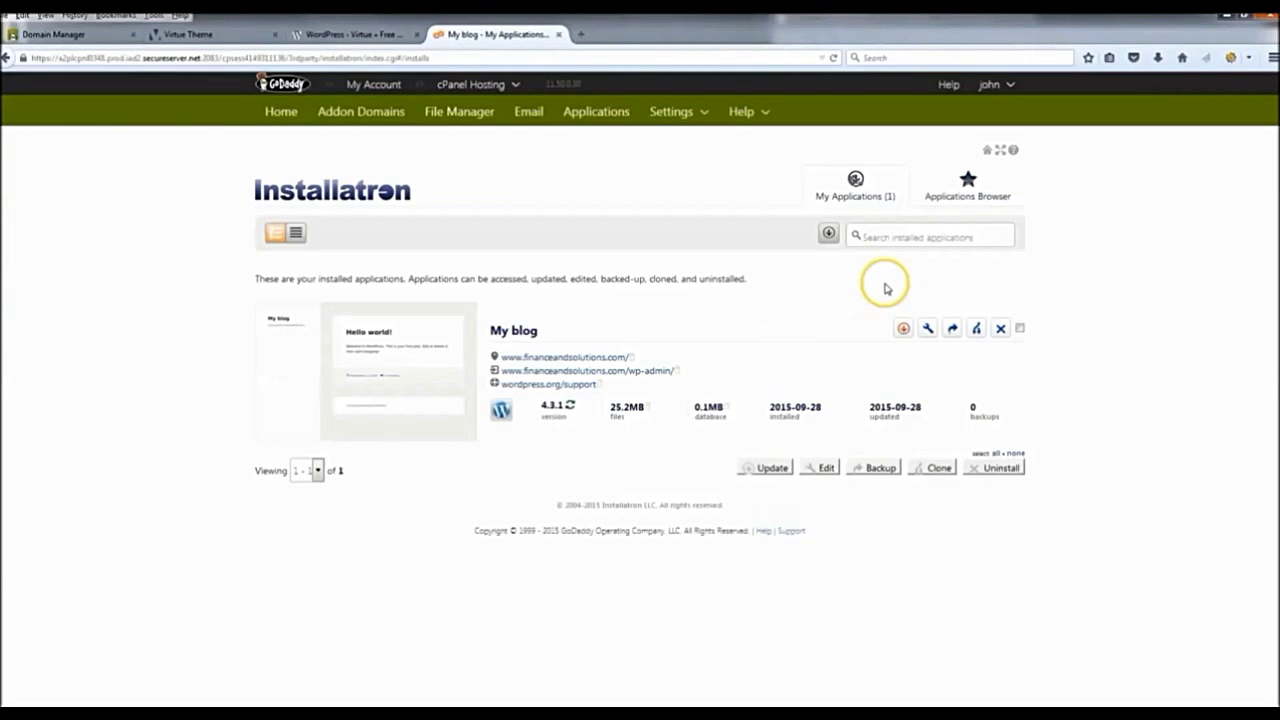
{"action": "left_click", "coordinate": [928, 332]}
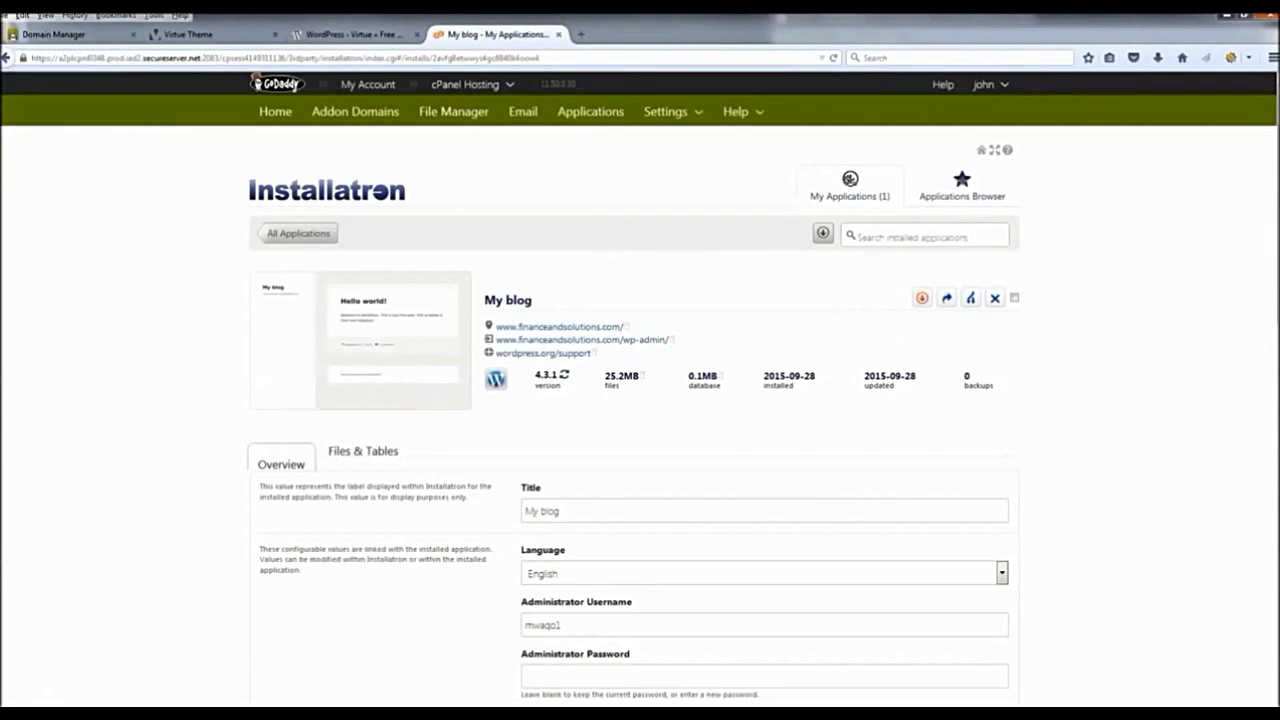
{"action": "scroll", "coordinate": [475, 460], "scroll_direction": "down", "scroll_amount": 3}
{"action": "scroll", "coordinate": [406, 360], "scroll_direction": "down", "scroll_amount": 10}
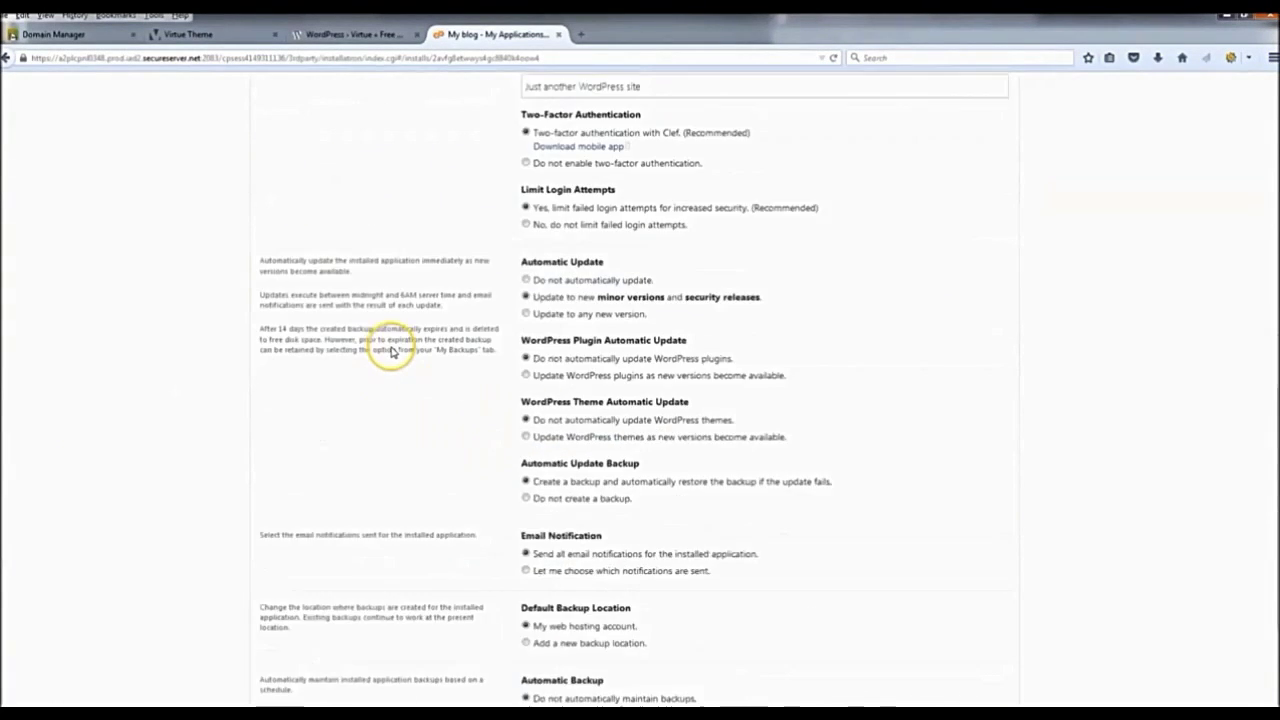
{"action": "scroll", "coordinate": [410, 355], "scroll_direction": "up", "scroll_amount": 12}
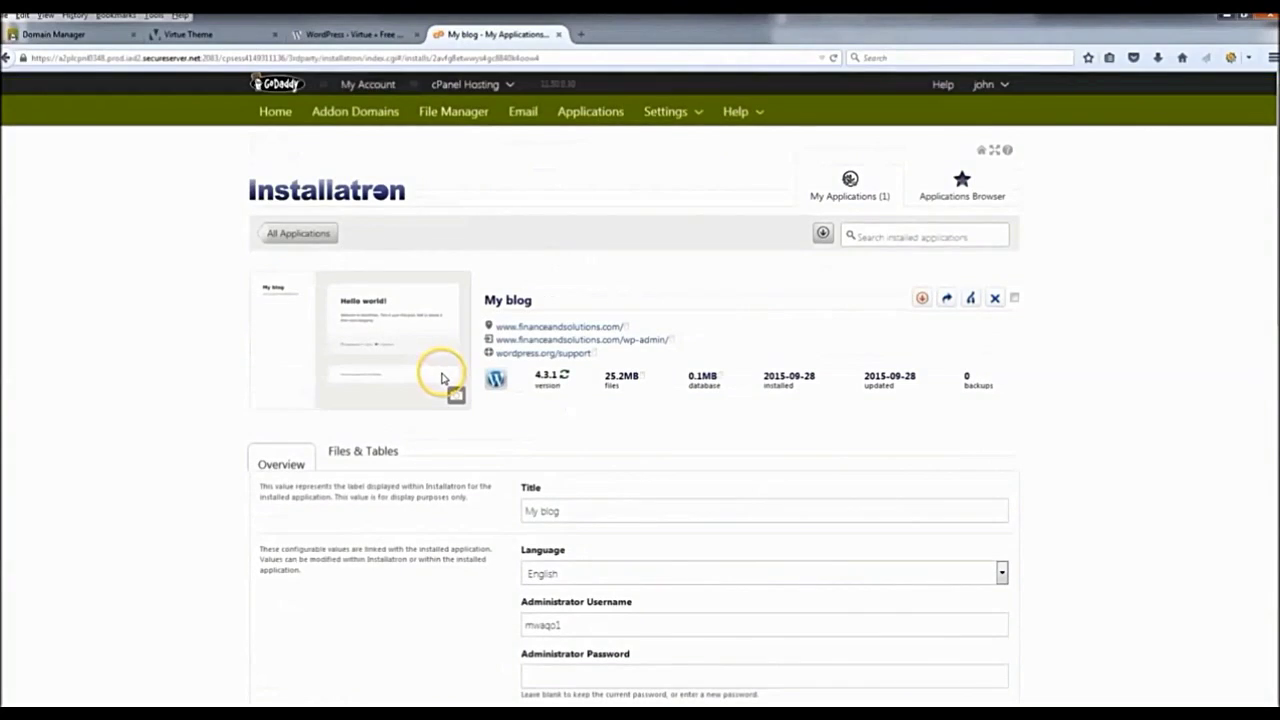
{"action": "right_click", "coordinate": [617, 345]}
{"action": "left_click", "coordinate": [662, 348]}
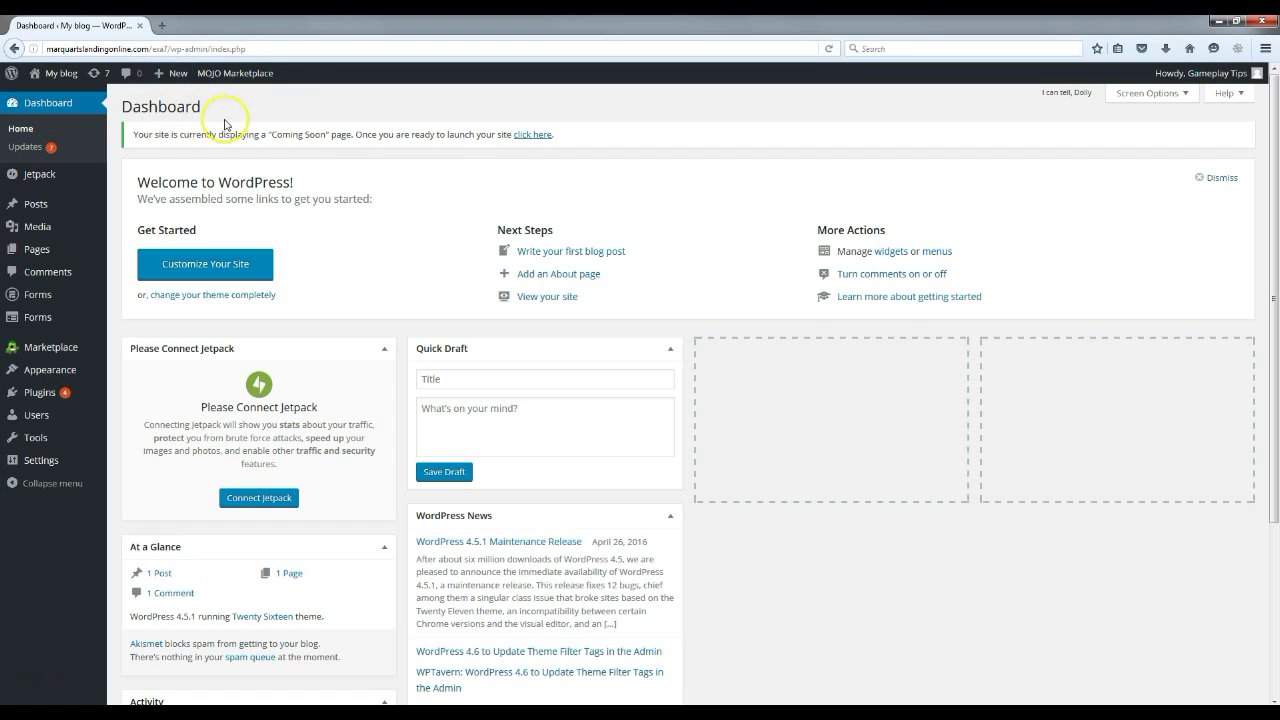
View the live blog from My blog in a new tab, close it, and go to Appearance > Themes
{"action": "left_click", "coordinate": [405, 222]}
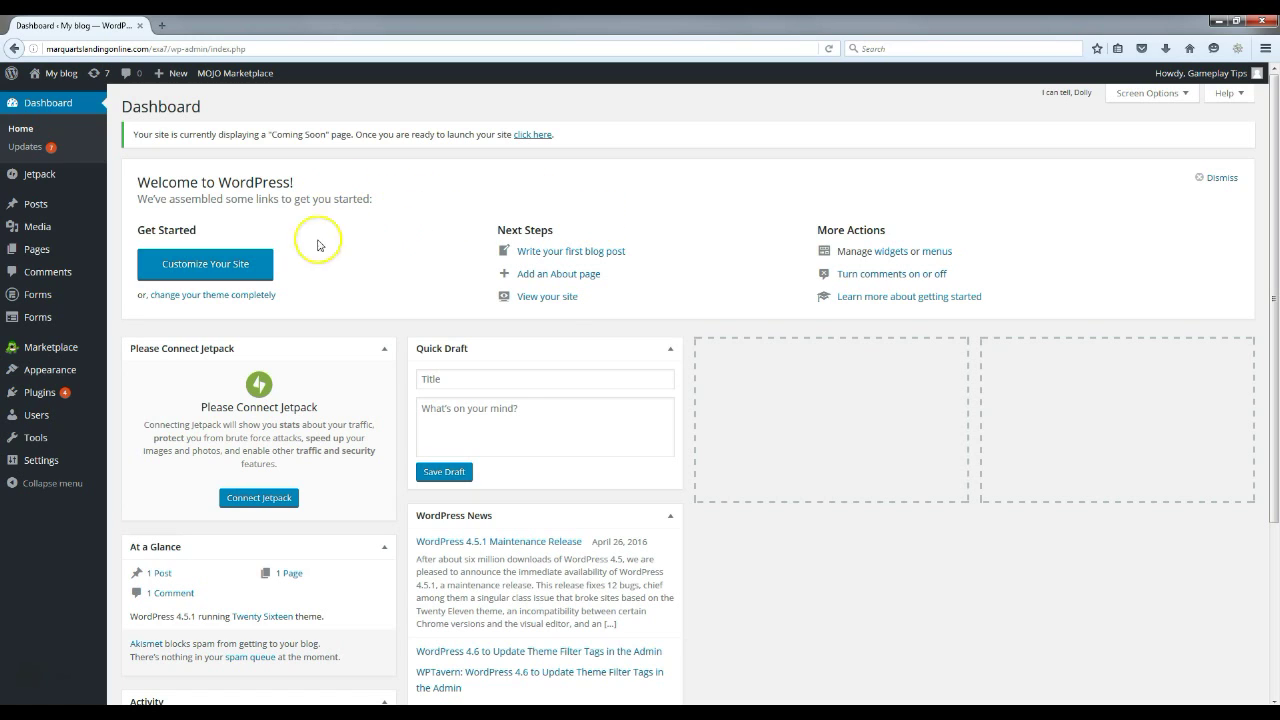
{"action": "right_click", "coordinate": [69, 83]}
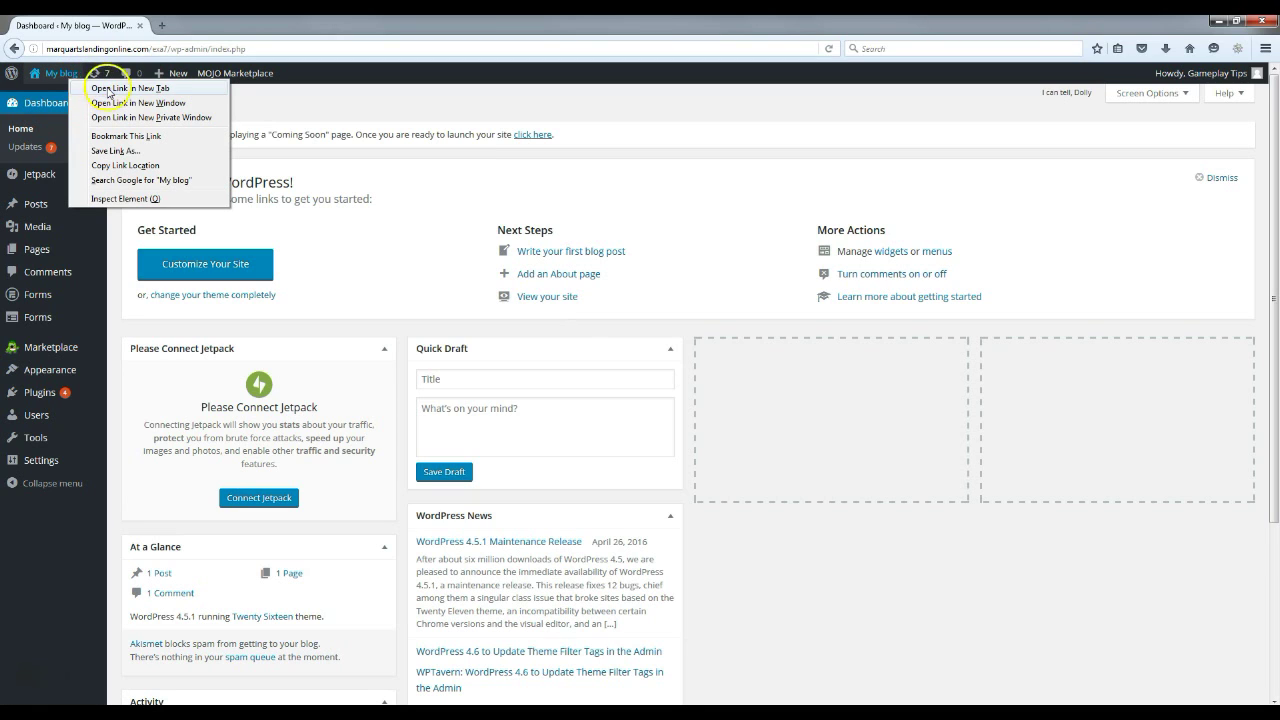
{"action": "left_click", "coordinate": [108, 88]}
{"action": "left_click", "coordinate": [220, 30]}
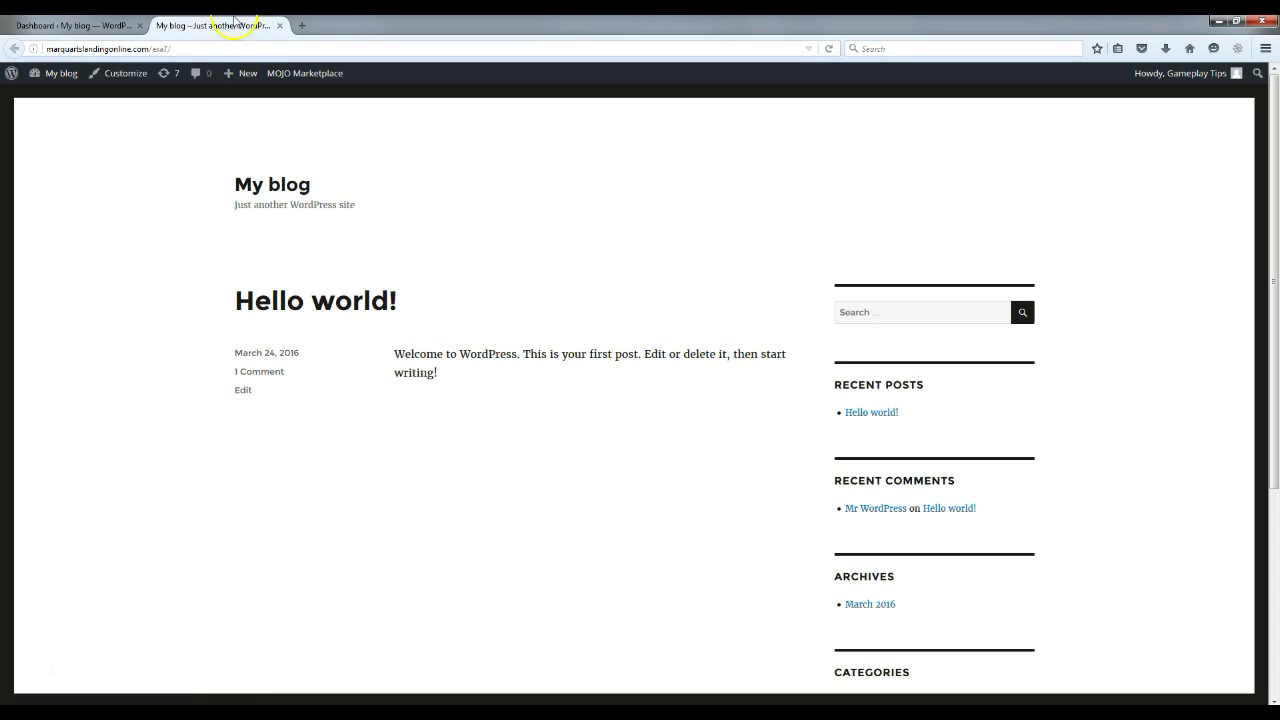
{"action": "mouse_move", "coordinate": [225, 73]}
{"action": "key", "text": "ctrl+w"}
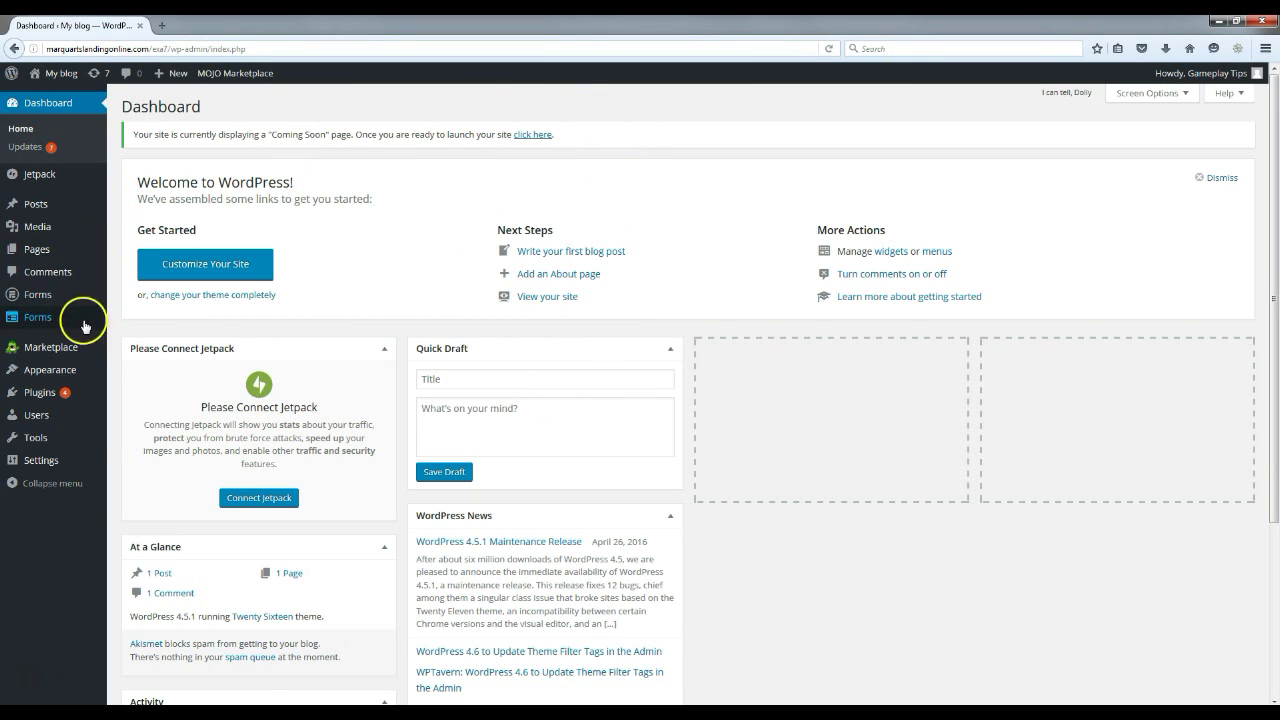
{"action": "mouse_move", "coordinate": [62, 377]}
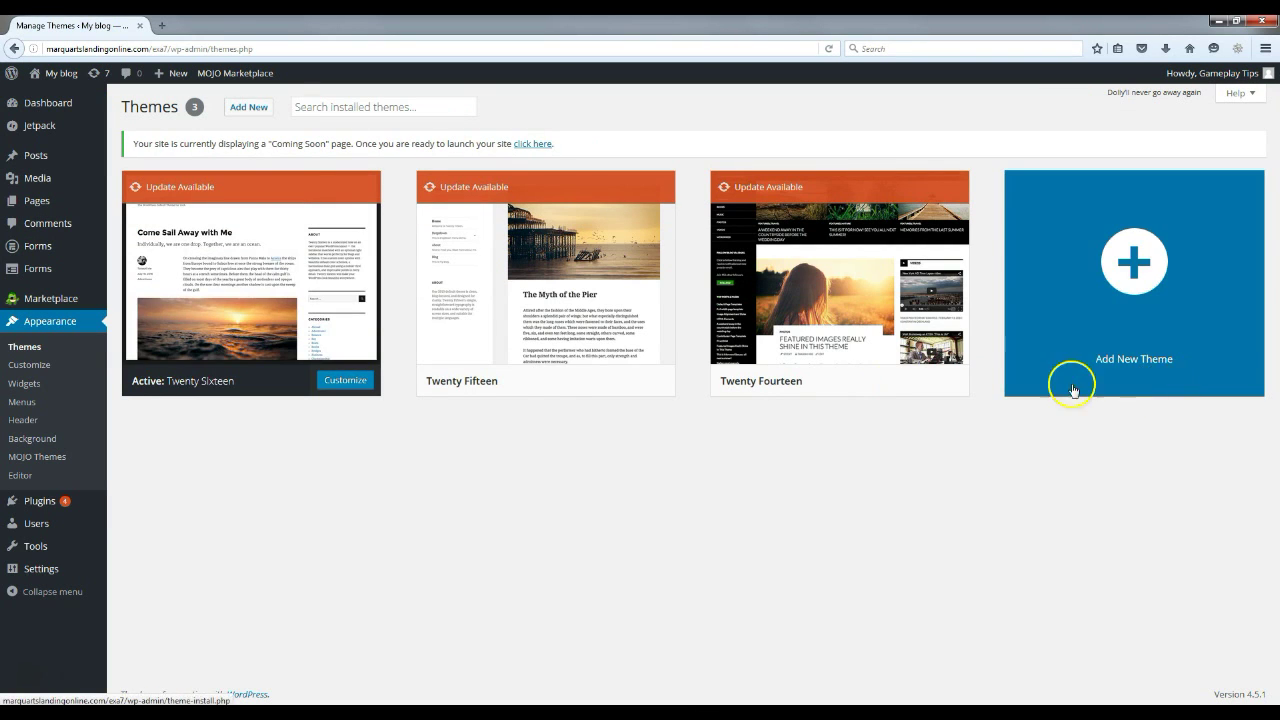
{"action": "left_click", "coordinate": [250, 110]}
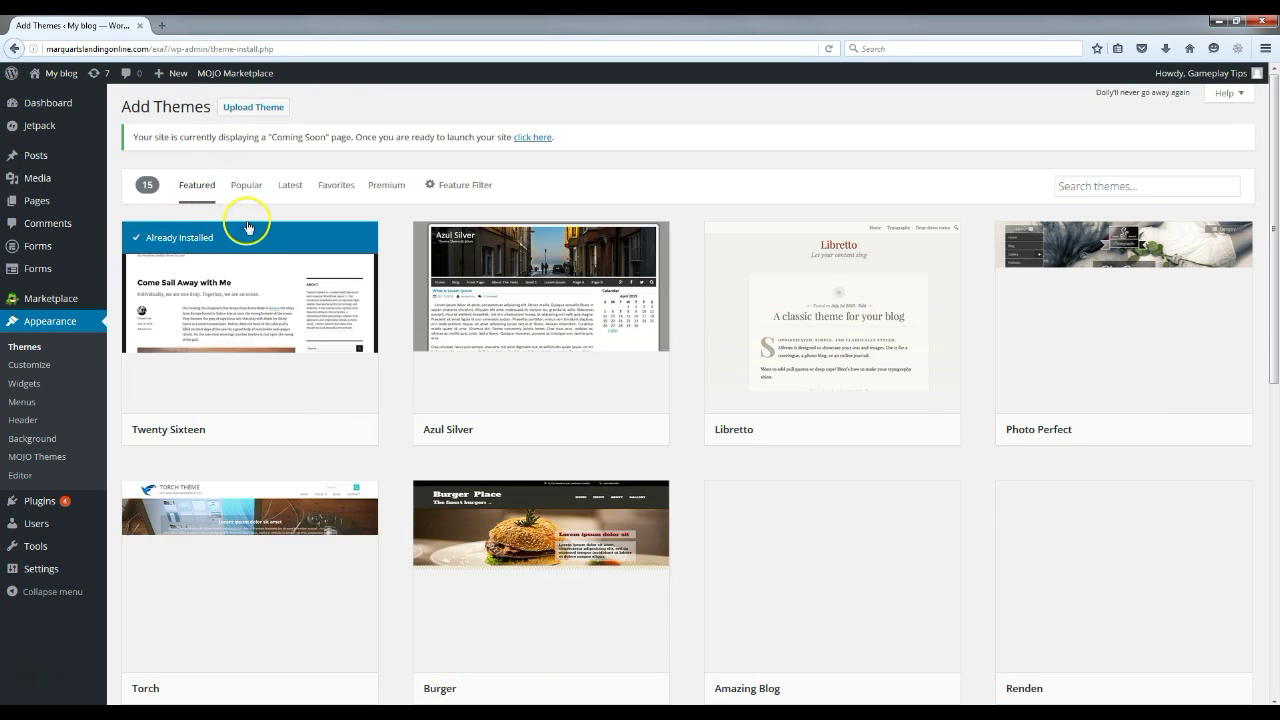
Browse Popular themes, search for Kiyoshi, and install the Kiyoshi 1.1.0 theme
{"action": "left_click", "coordinate": [246, 187]}
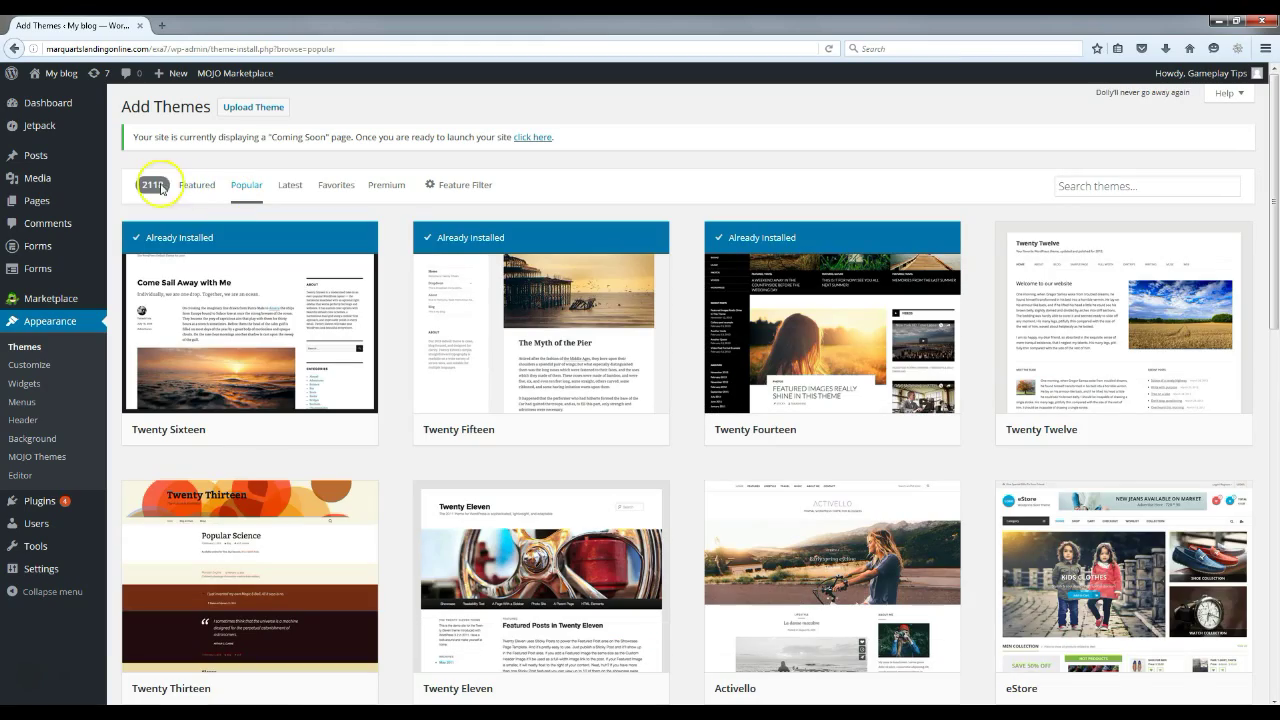
{"action": "left_click_drag", "start_coordinate": [1272, 260], "coordinate": [1272, 171]}
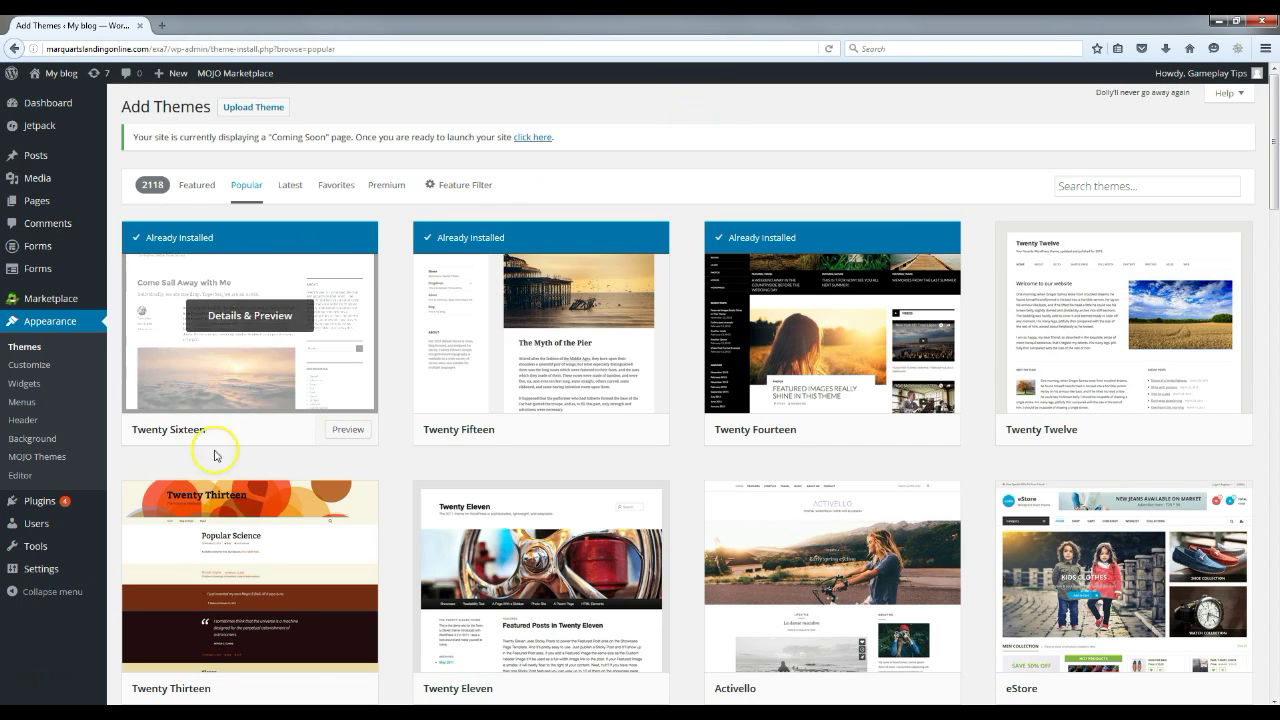
{"action": "mouse_move", "coordinate": [823, 437]}
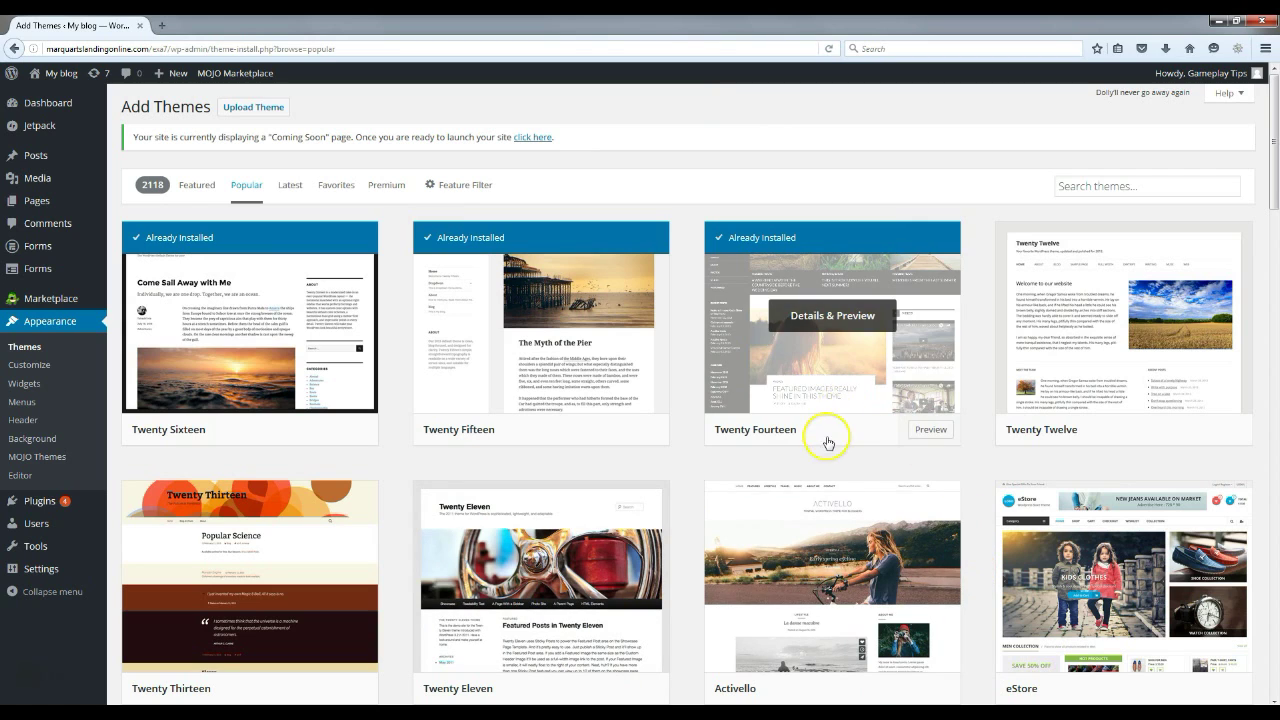
{"action": "mouse_move", "coordinate": [614, 425]}
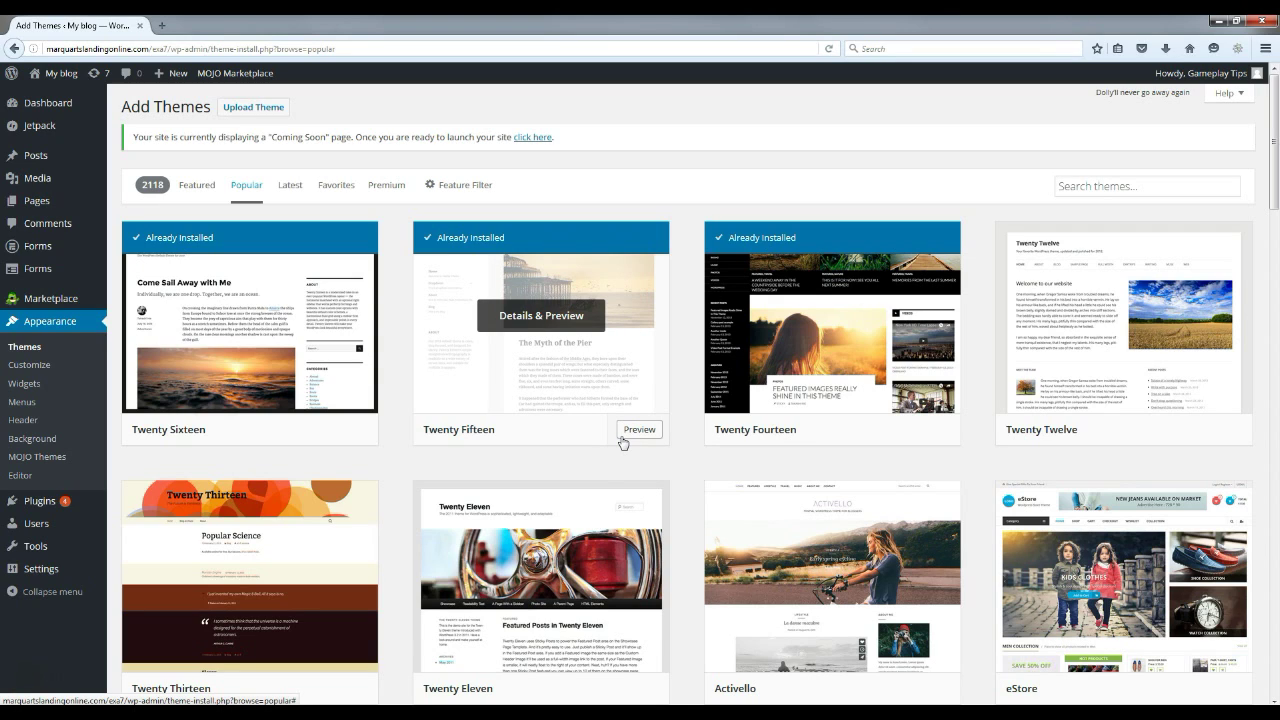
{"action": "left_click", "coordinate": [613, 434]}
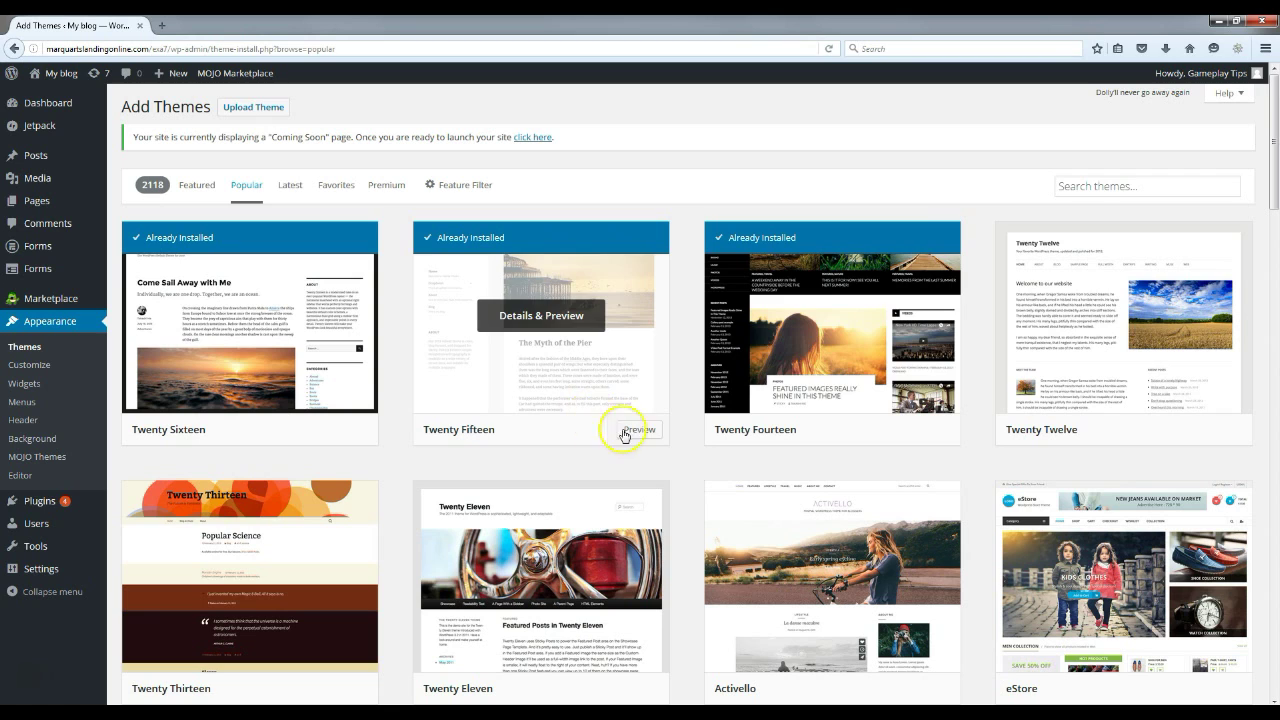
{"action": "left_click", "coordinate": [1104, 189]}
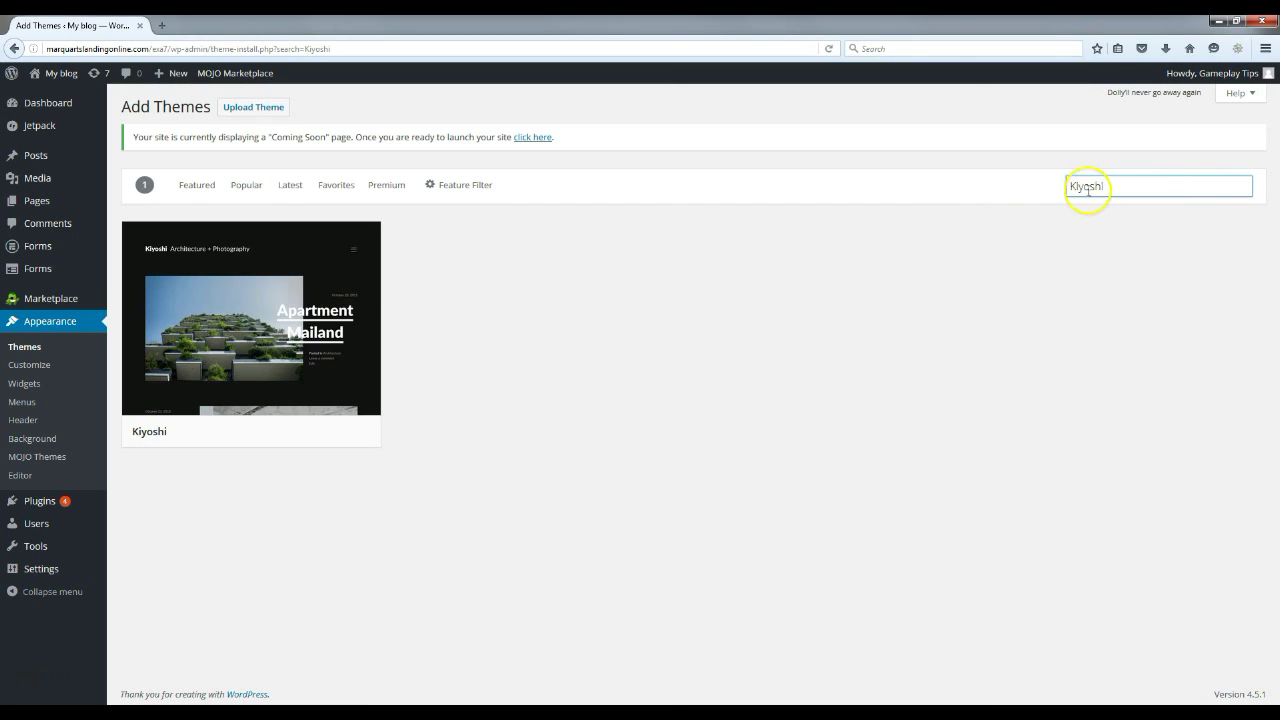
{"action": "left_click", "coordinate": [303, 433]}
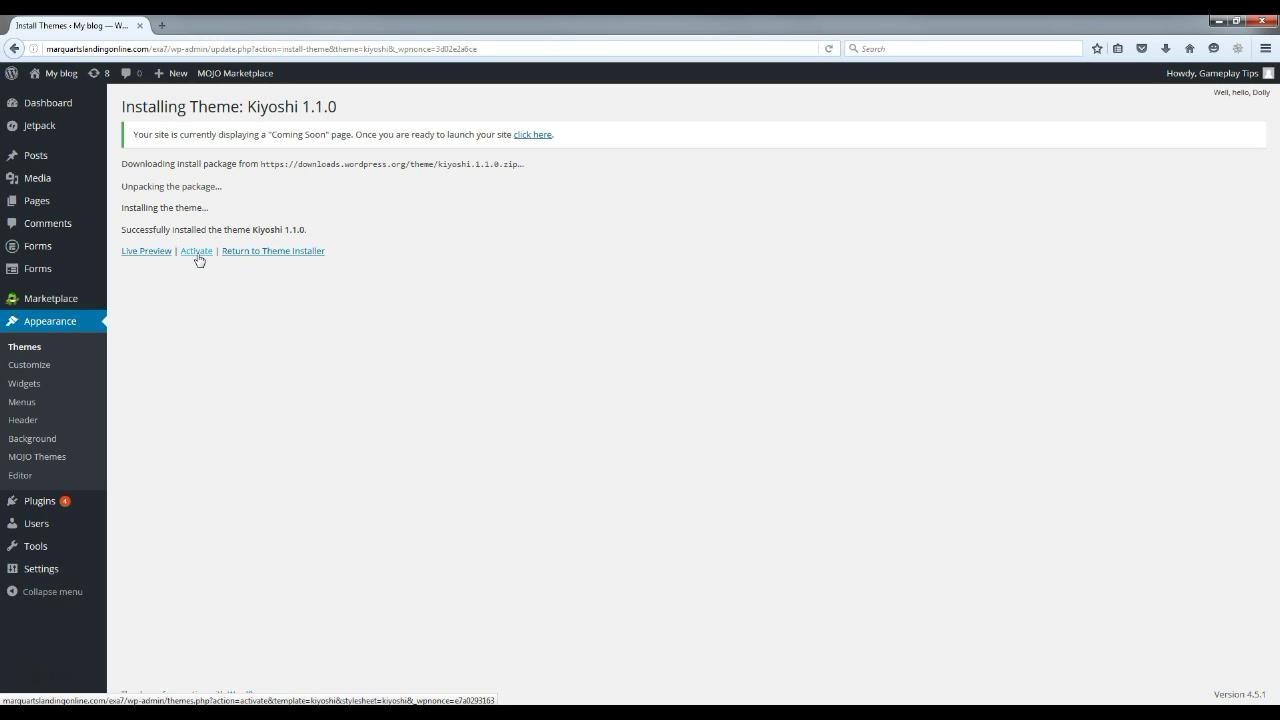
Activate Kiyoshi and preview the live blog's dark Kiyoshi design in a new tab
{"action": "left_click", "coordinate": [197, 251]}
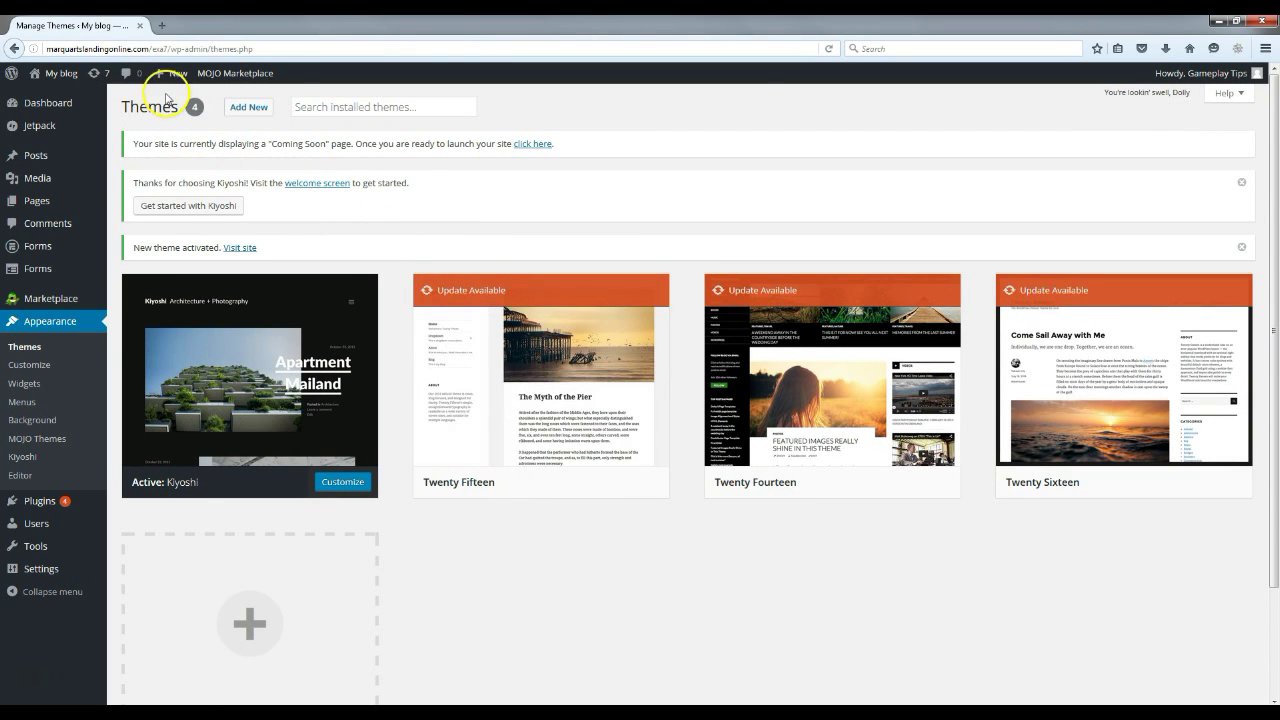
{"action": "right_click", "coordinate": [55, 73]}
{"action": "left_click", "coordinate": [95, 82]}
{"action": "left_click", "coordinate": [189, 26]}
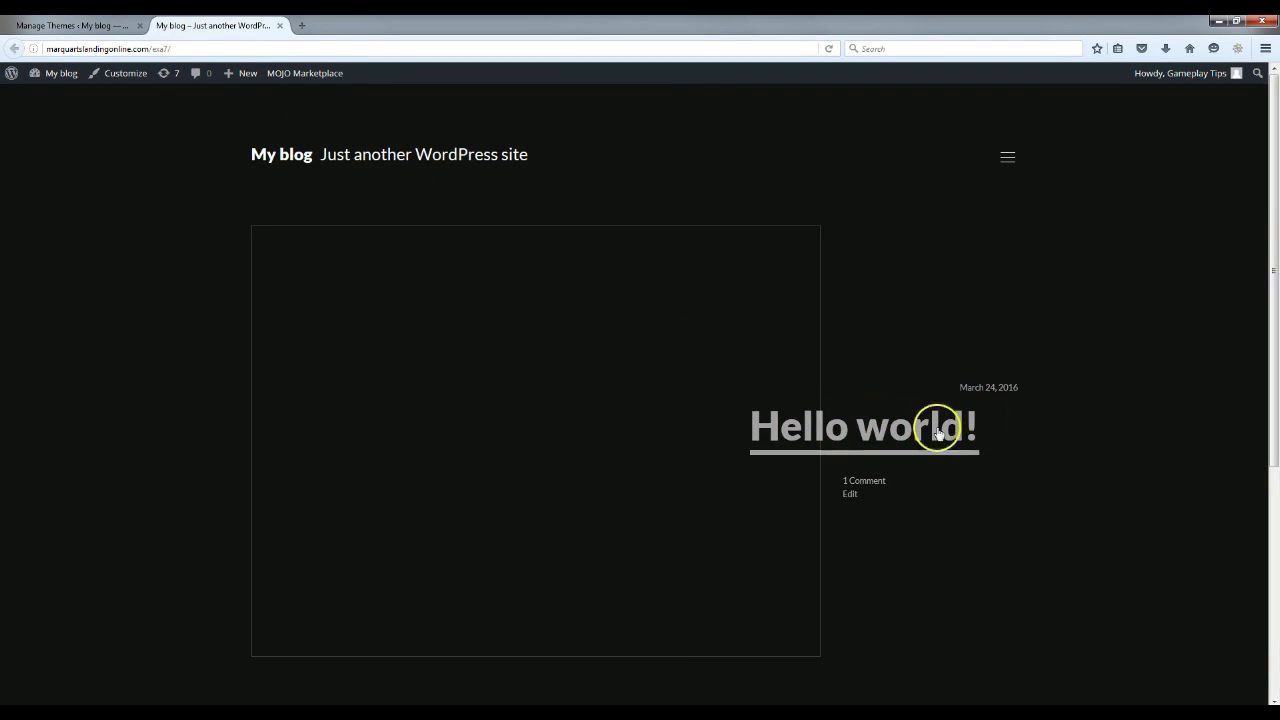
{"action": "scroll", "coordinate": [805, 405], "scroll_direction": "down", "scroll_amount": 3}
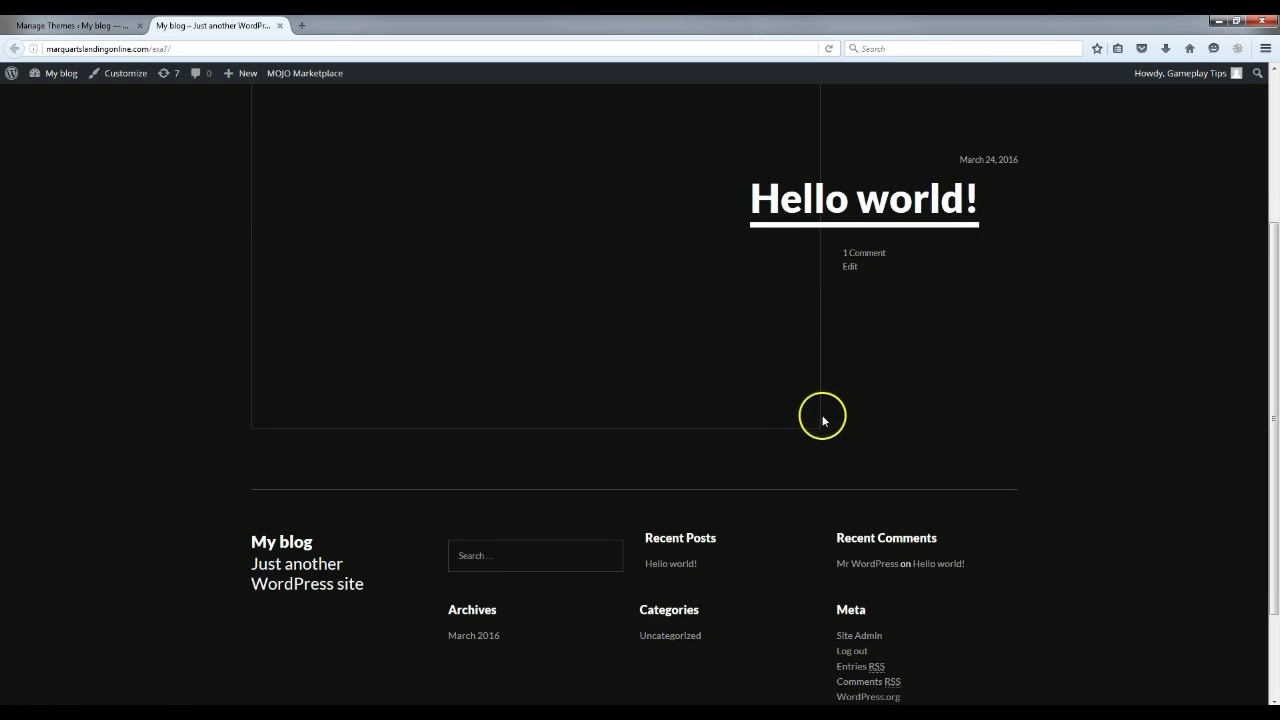
{"action": "scroll", "coordinate": [822, 418], "scroll_direction": "up", "scroll_amount": 3}
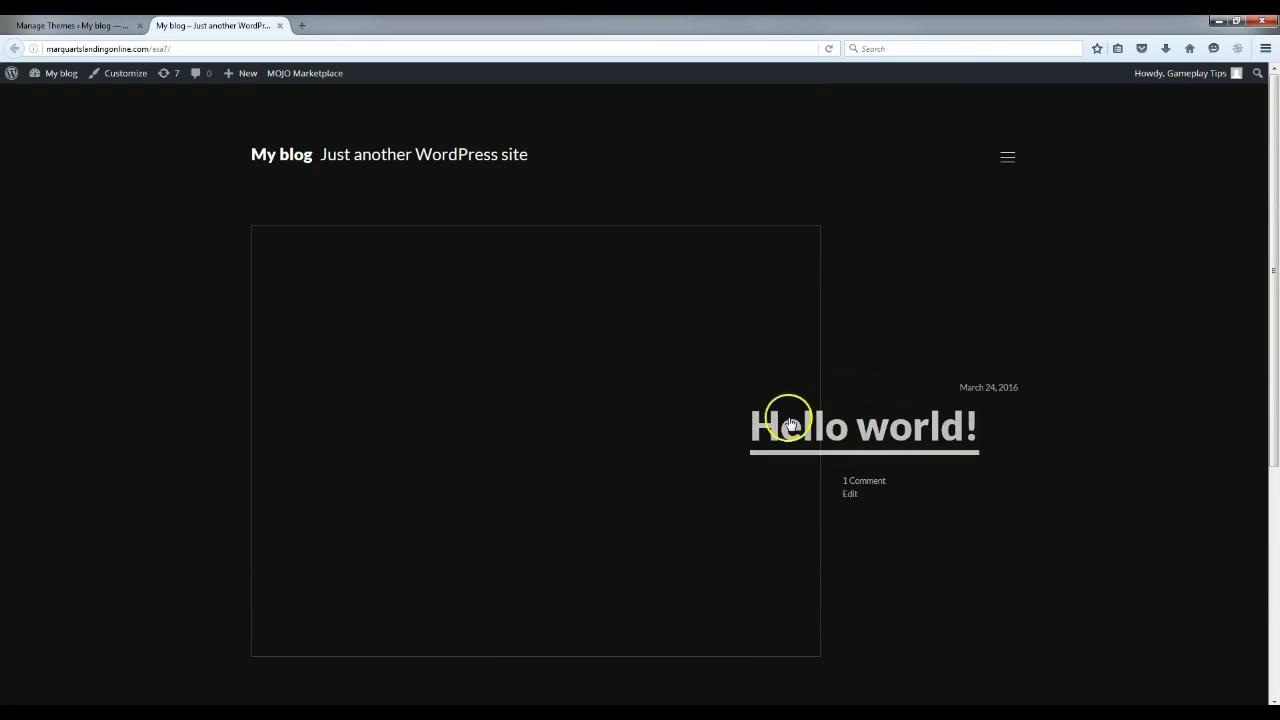
{"action": "left_click", "coordinate": [280, 26]}
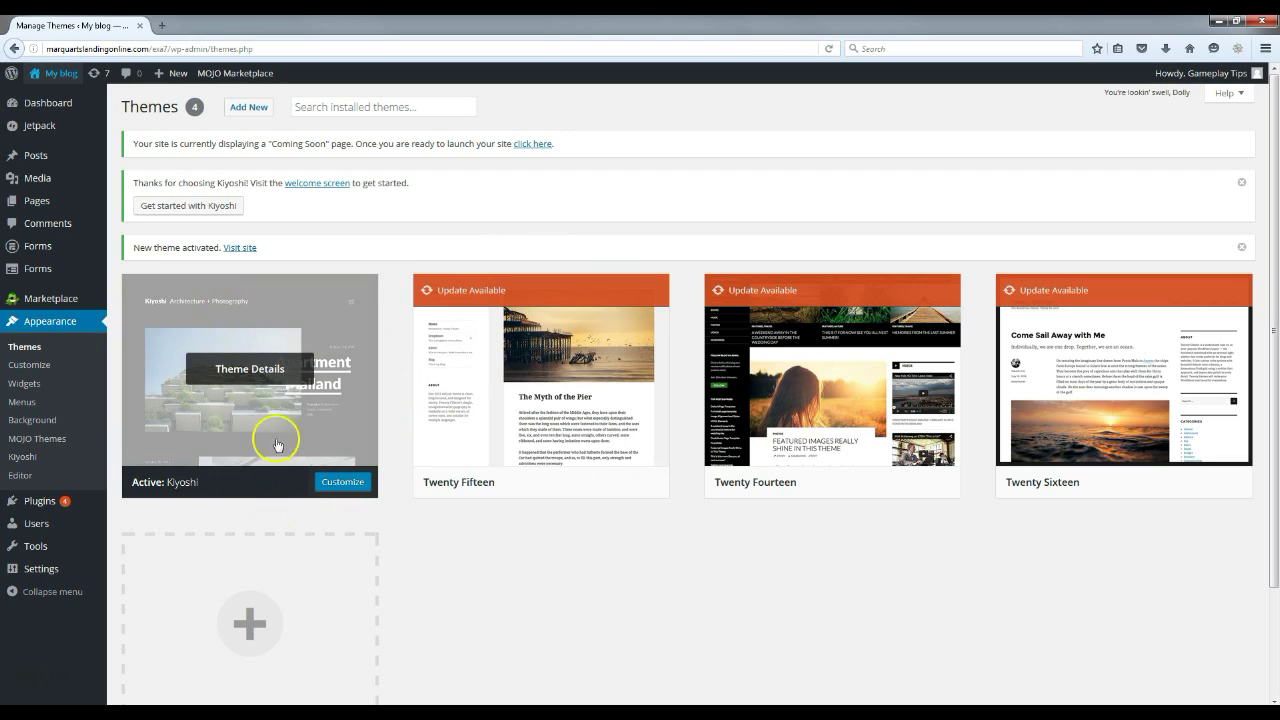
In Settings > General, change the Site Title to 'Basic Gameplay Tips, Tricks and Tactics'
{"action": "mouse_move", "coordinate": [48, 575]}
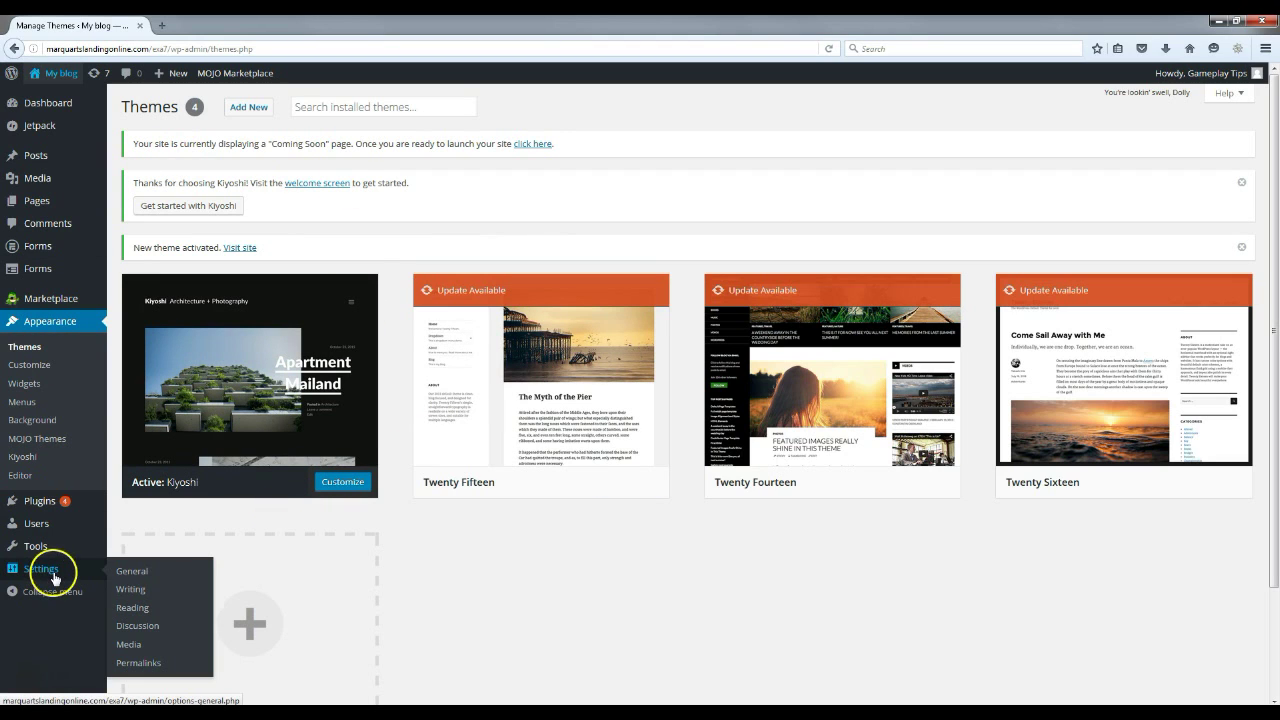
{"action": "left_click", "coordinate": [141, 574]}
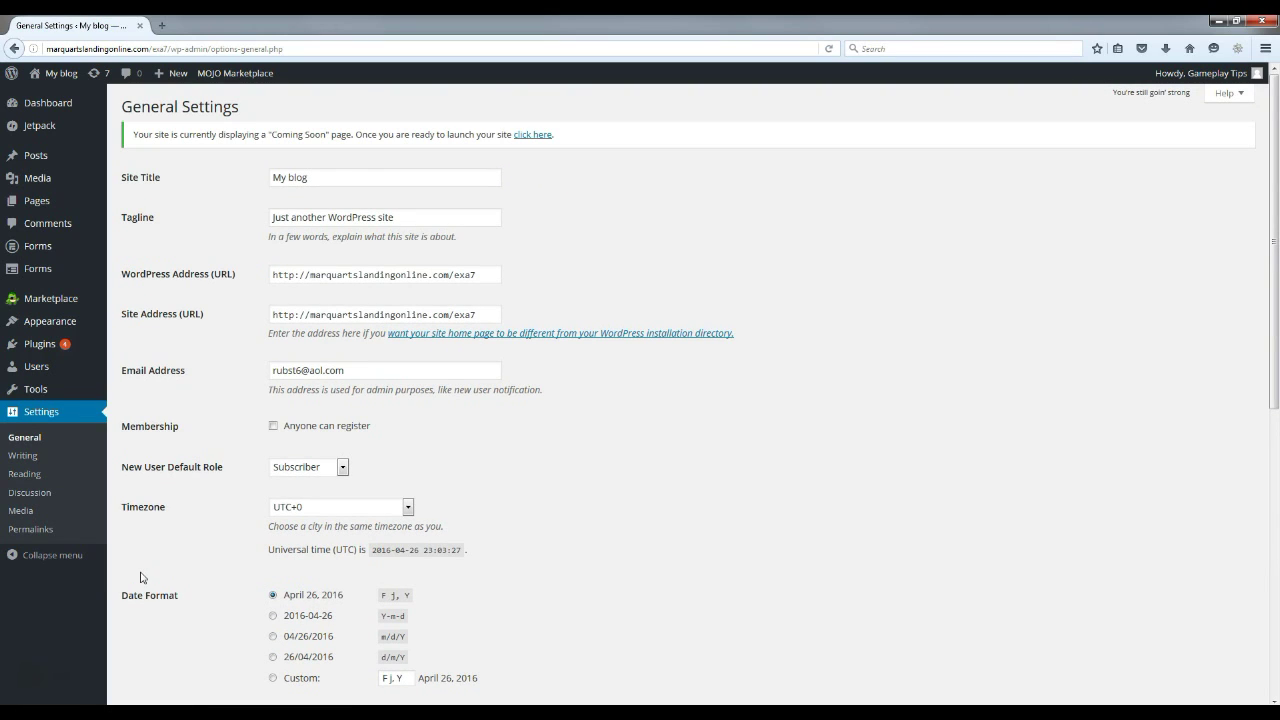
{"action": "mouse_move", "coordinate": [55, 82]}
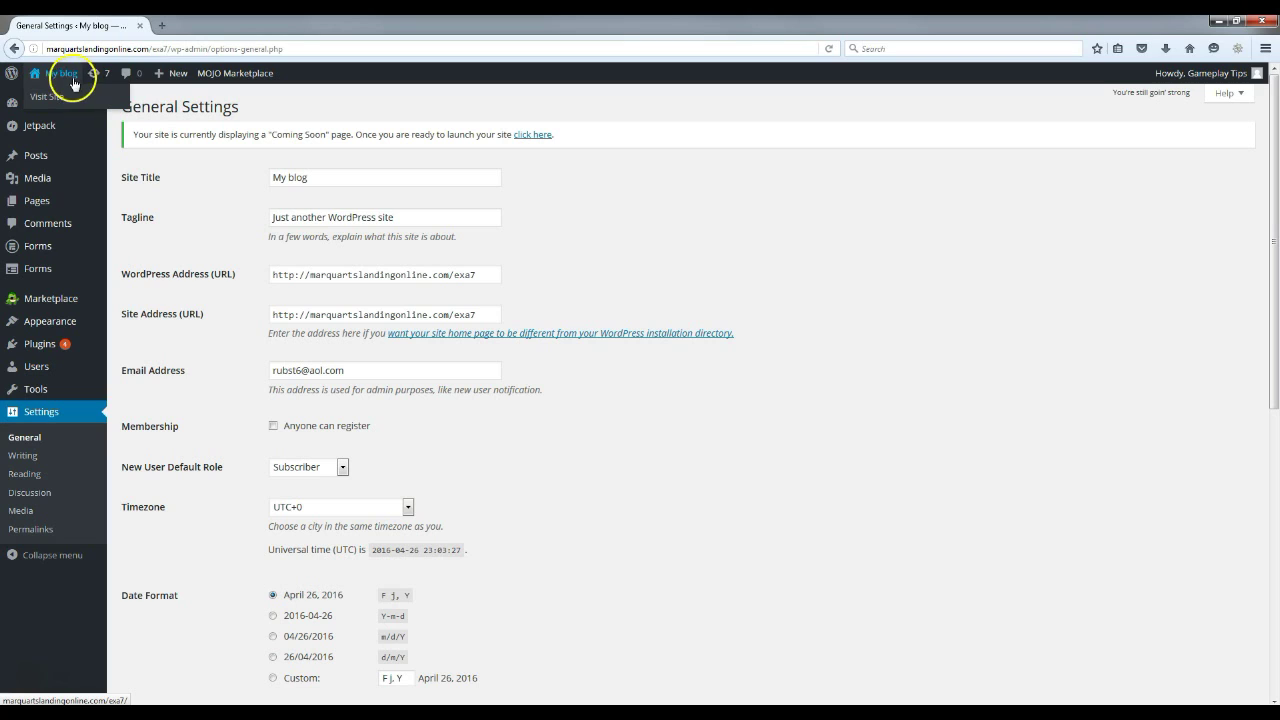
{"action": "left_click", "coordinate": [343, 173]}
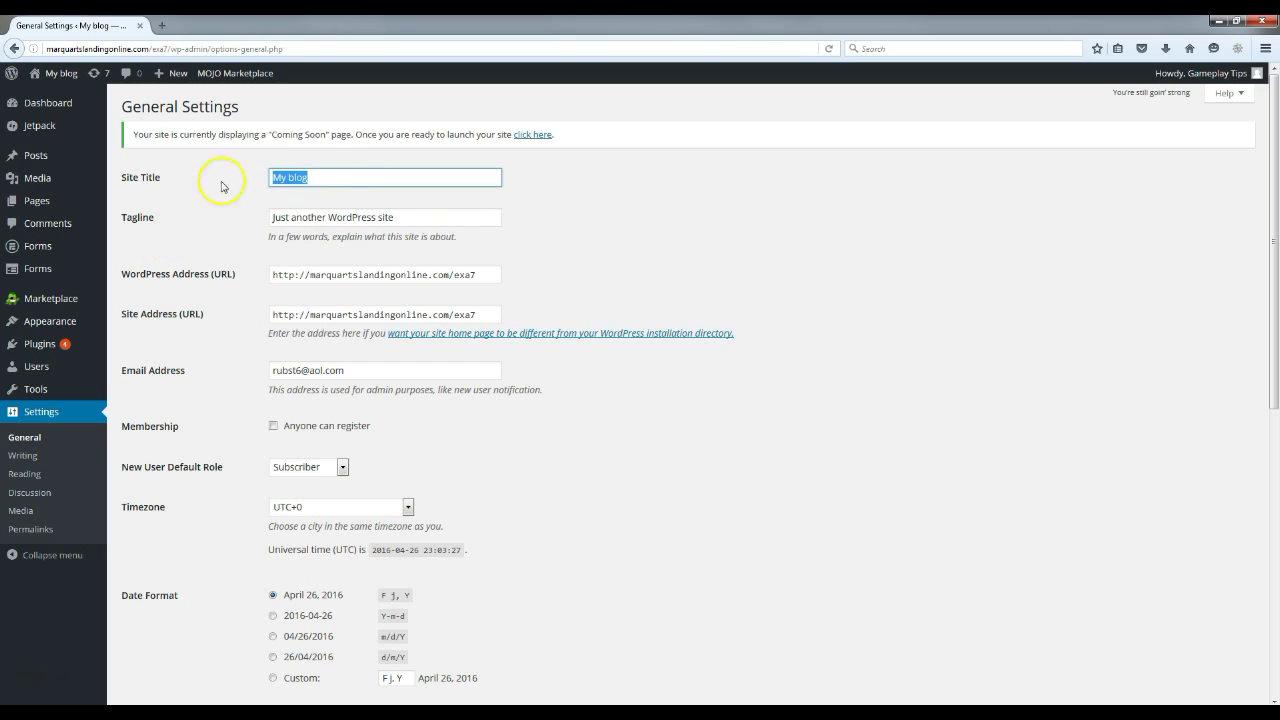
{"action": "left_click", "coordinate": [333, 178]}
{"action": "key", "text": "BackSpace"}
{"action": "type", "text": "Basic Gameplay Ti"}
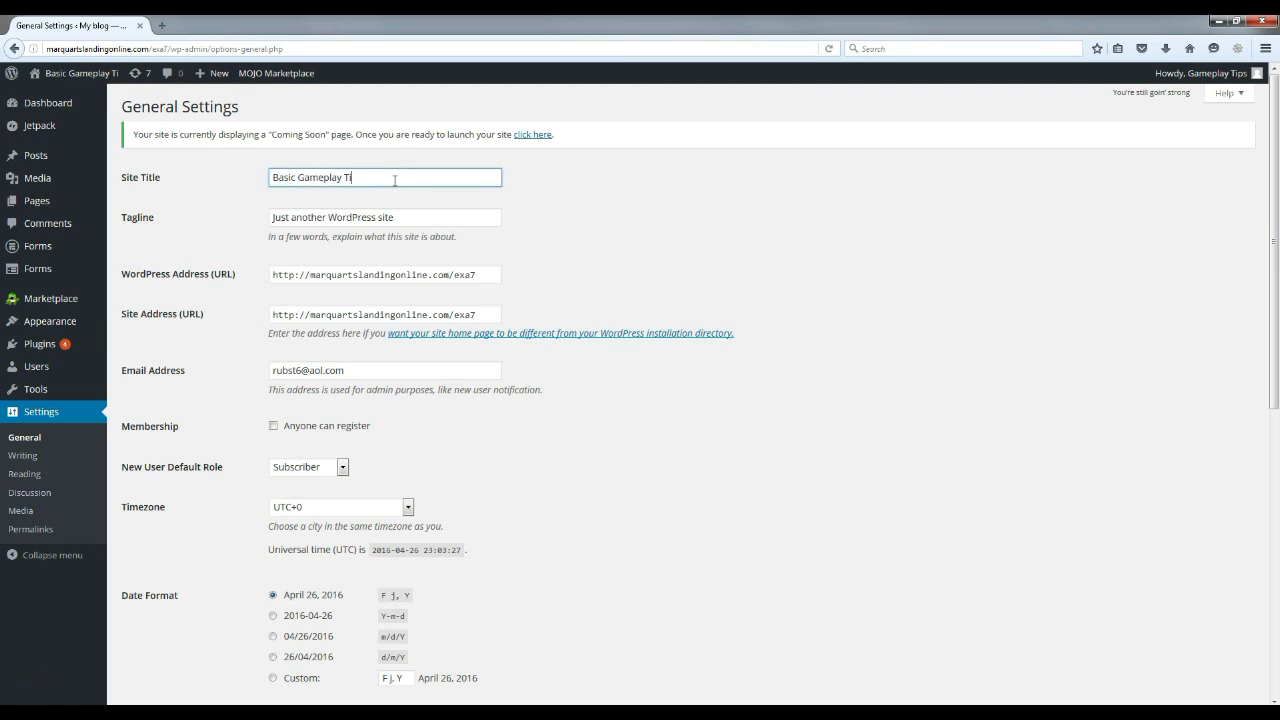
{"action": "type", "text": "ps, T"}
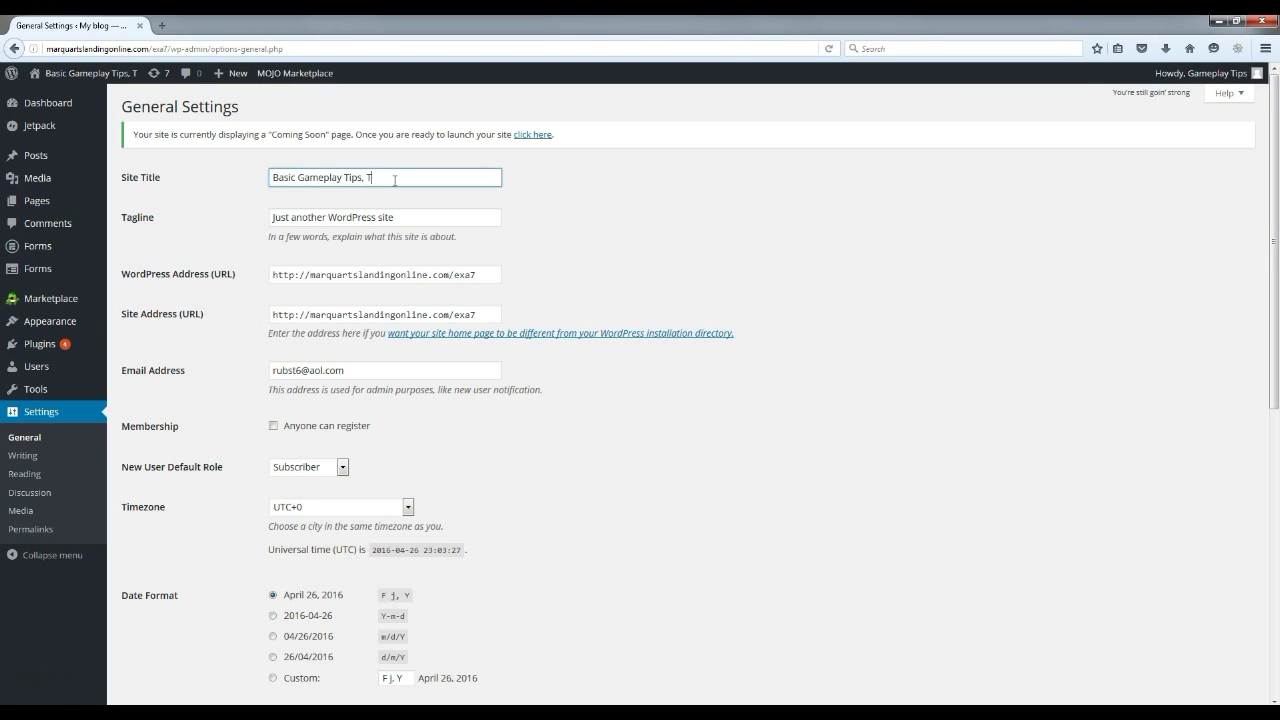
{"action": "type", "text": "ricks and "}
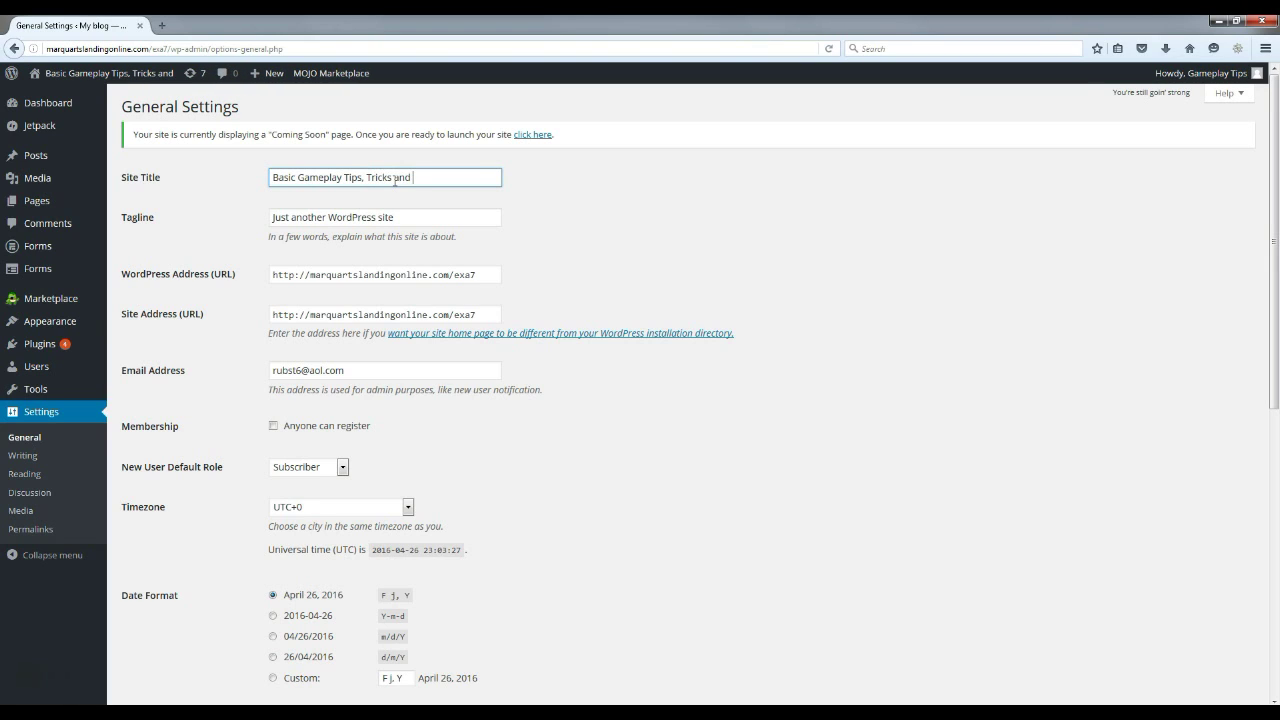
{"action": "type", "text": "Tactics"}
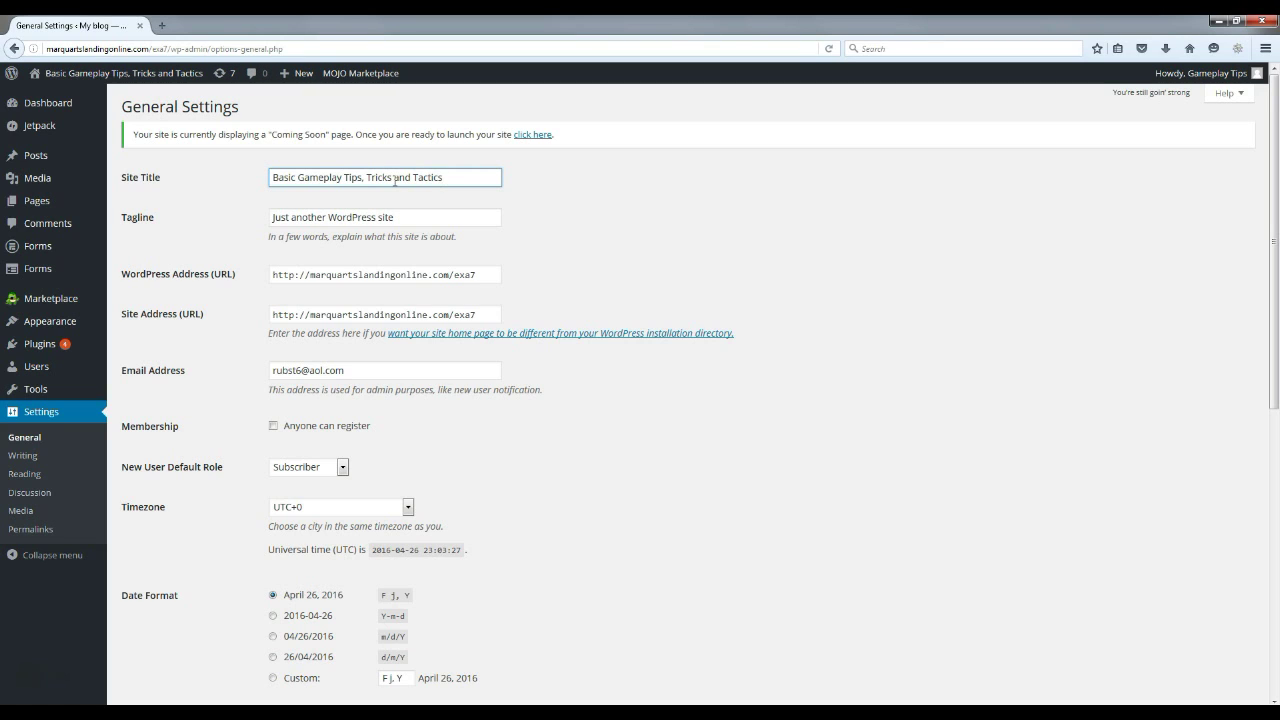
Replace the tagline with the pasted gaming-tips text and save the changes
{"action": "left_click", "coordinate": [467, 217]}
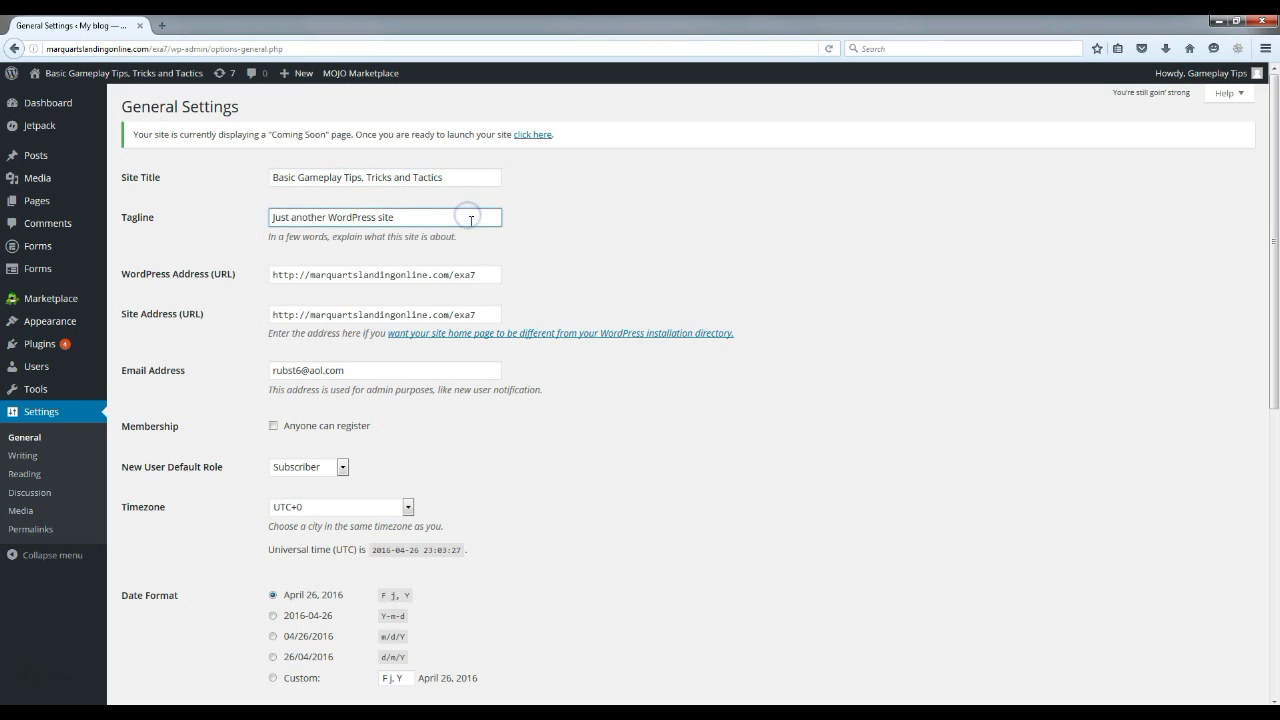
{"action": "left_click_drag", "start_coordinate": [470, 219], "coordinate": [174, 212]}
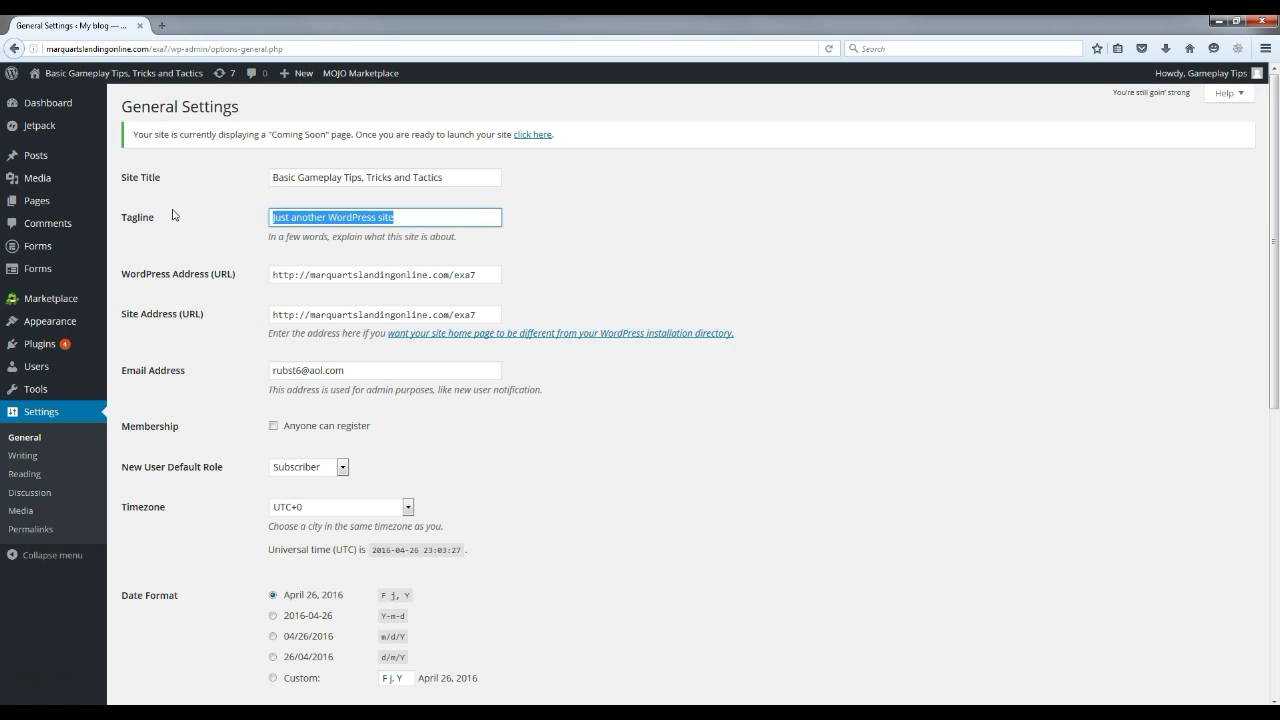
{"action": "key", "text": "ctrl+v"}
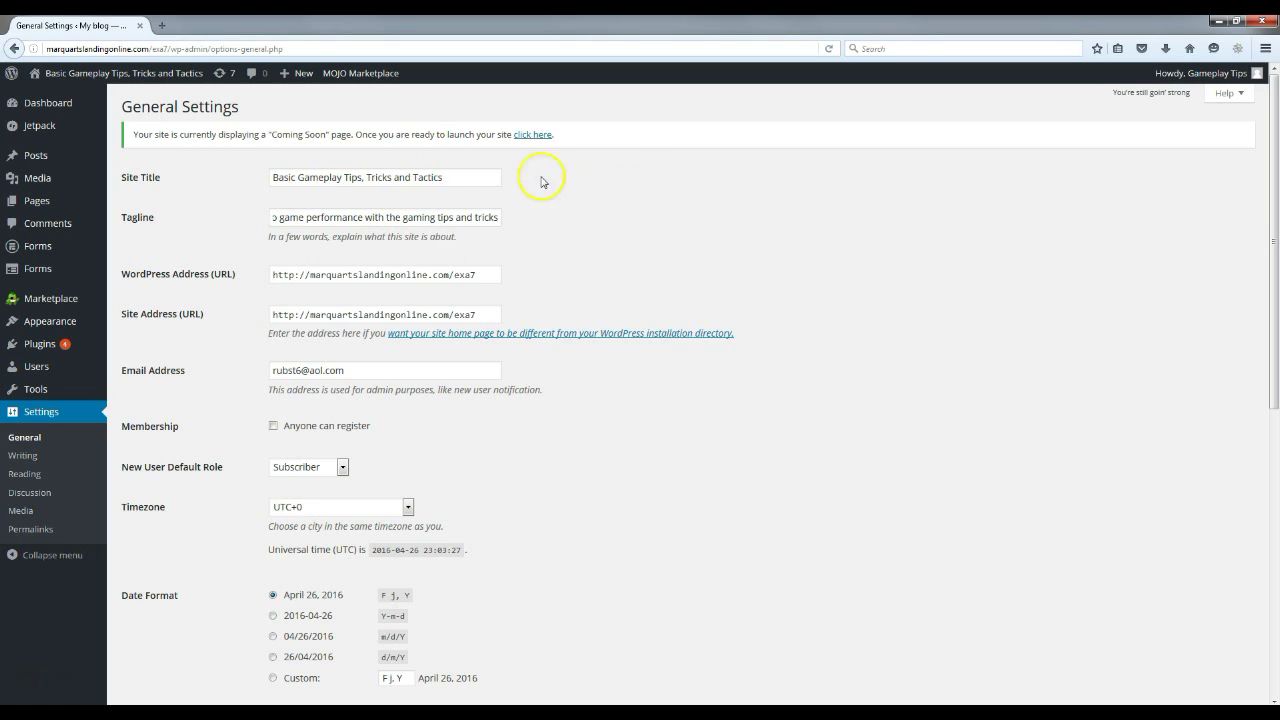
{"action": "scroll", "coordinate": [737, 262], "scroll_direction": "down", "scroll_amount": 5}
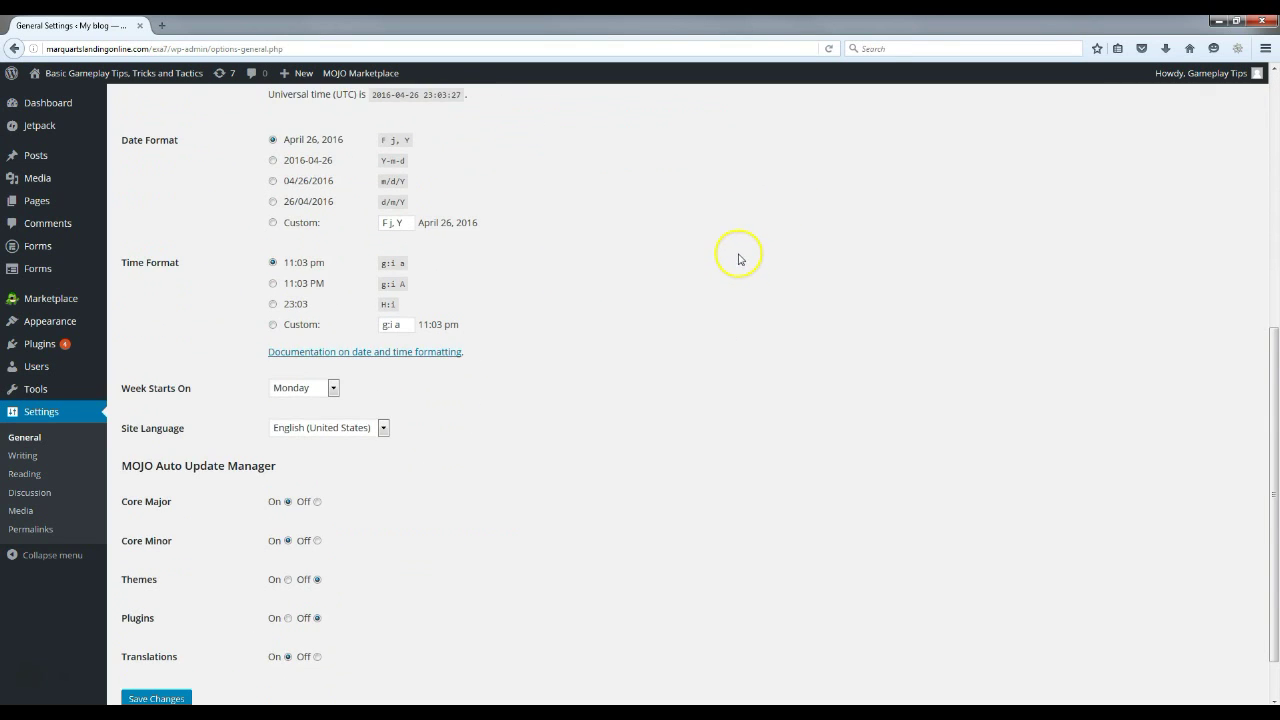
{"action": "scroll", "coordinate": [737, 259], "scroll_direction": "down", "scroll_amount": 1}
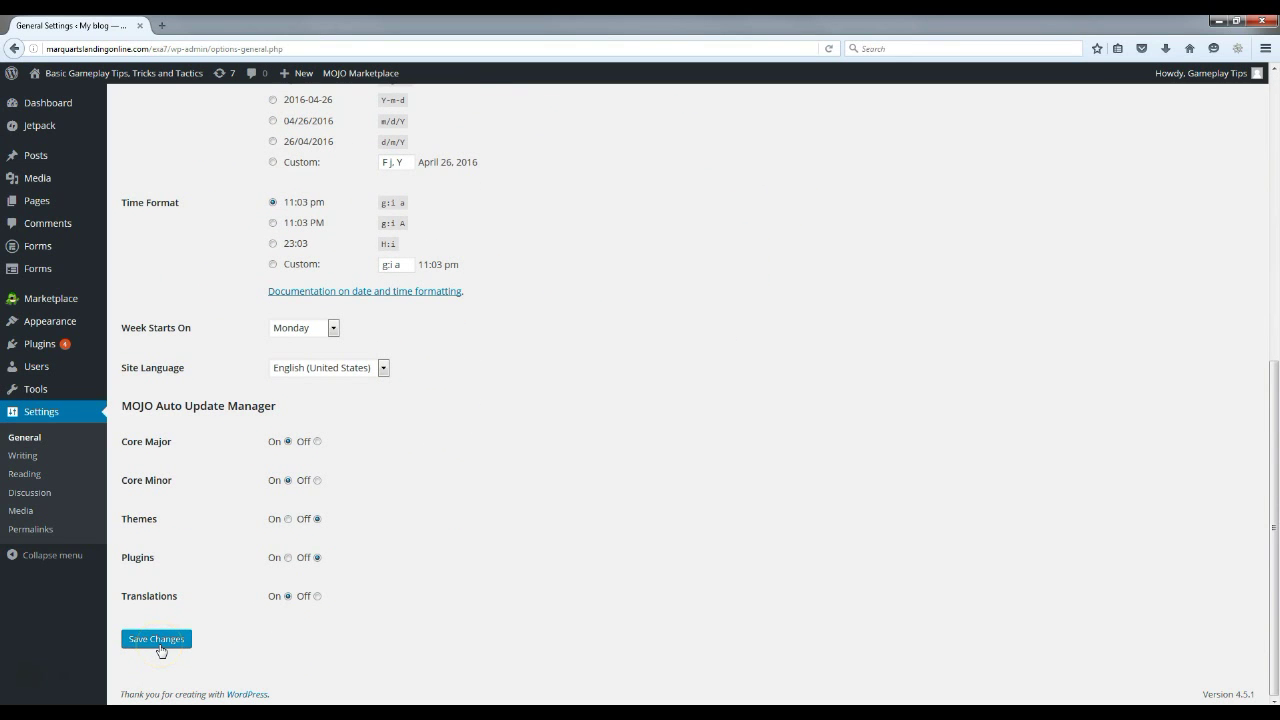
{"action": "left_click", "coordinate": [160, 649]}
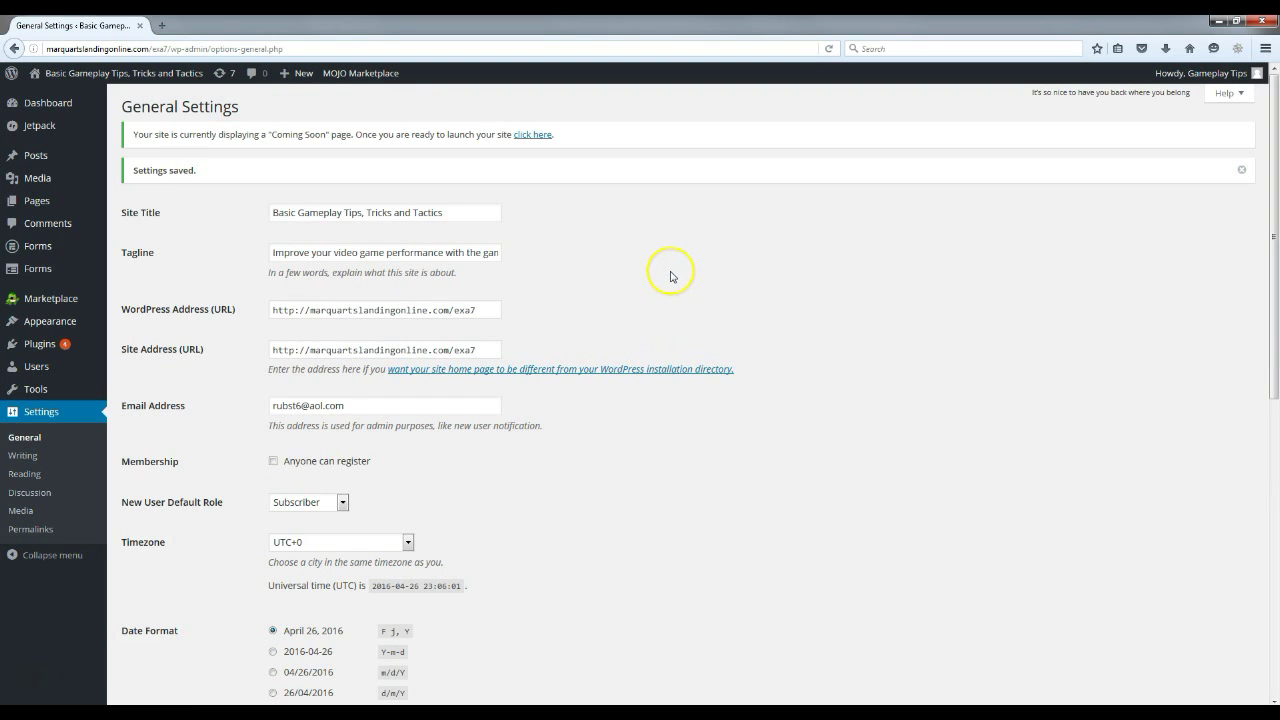
{"action": "mouse_move", "coordinate": [40, 157]}
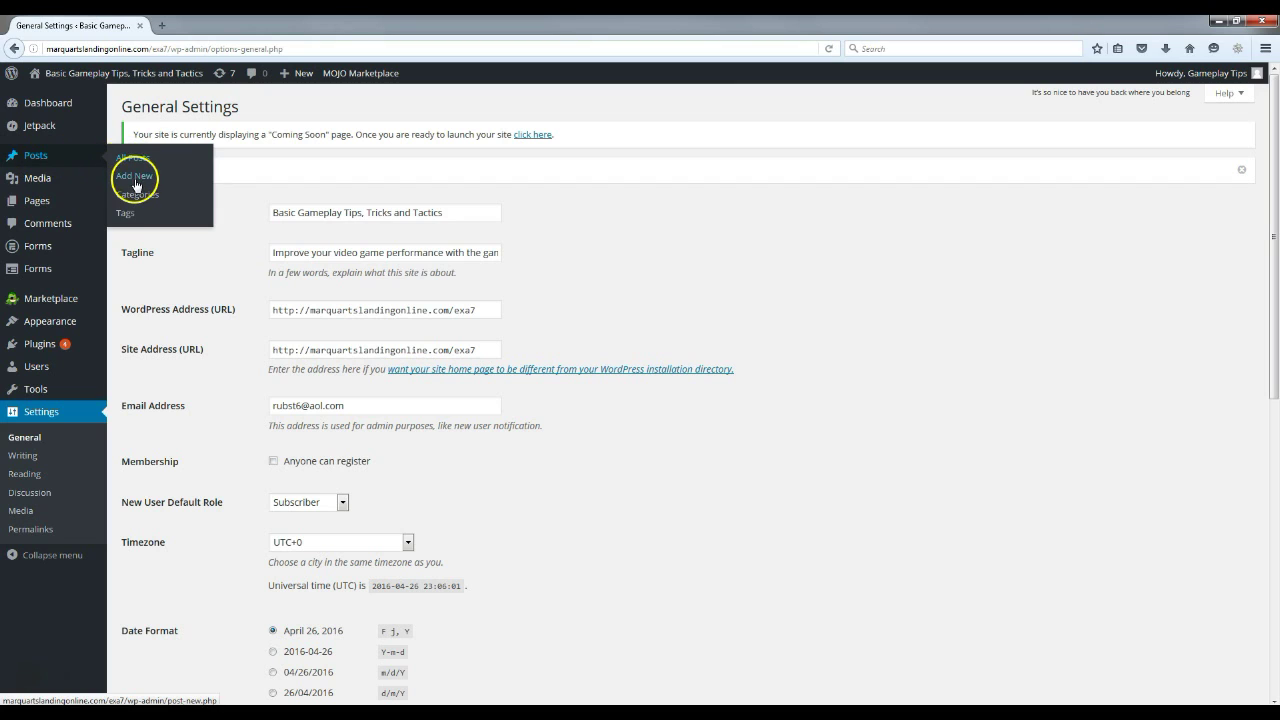
Trash the 'Hello world!' post with Bulk Actions and start a blank post via Add New
{"action": "left_click", "coordinate": [40, 163]}
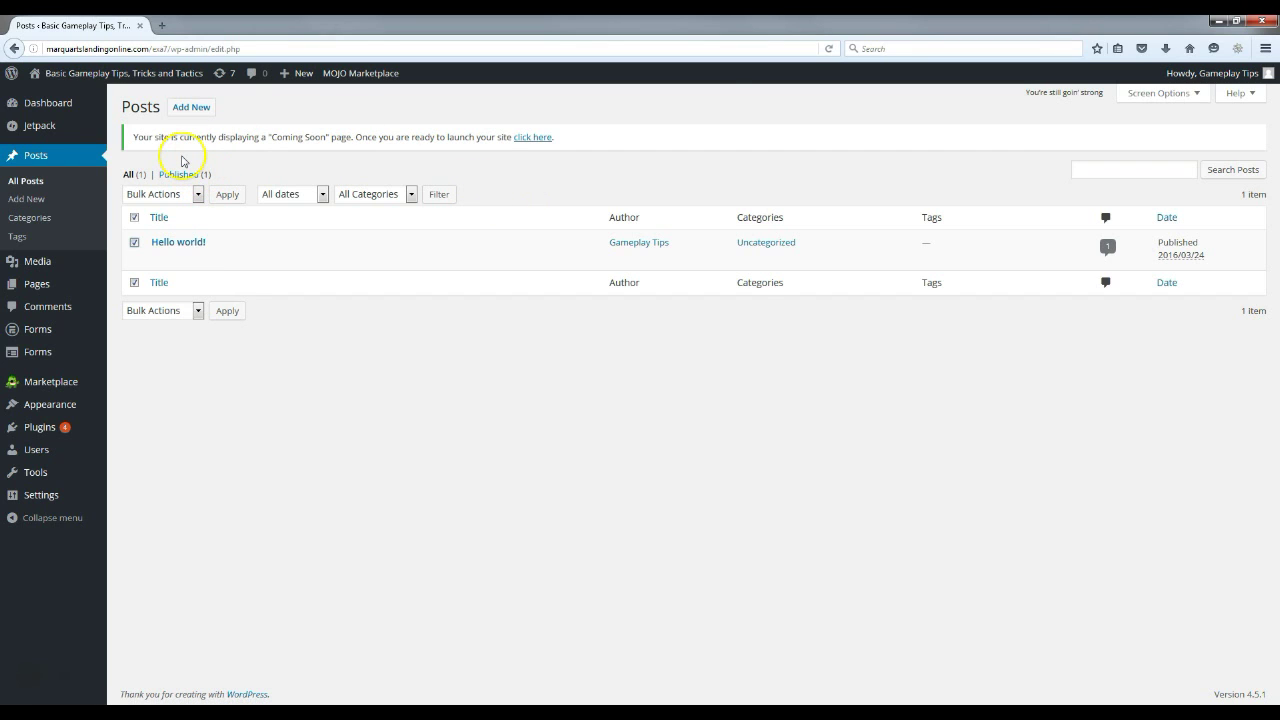
{"action": "left_click", "coordinate": [176, 194]}
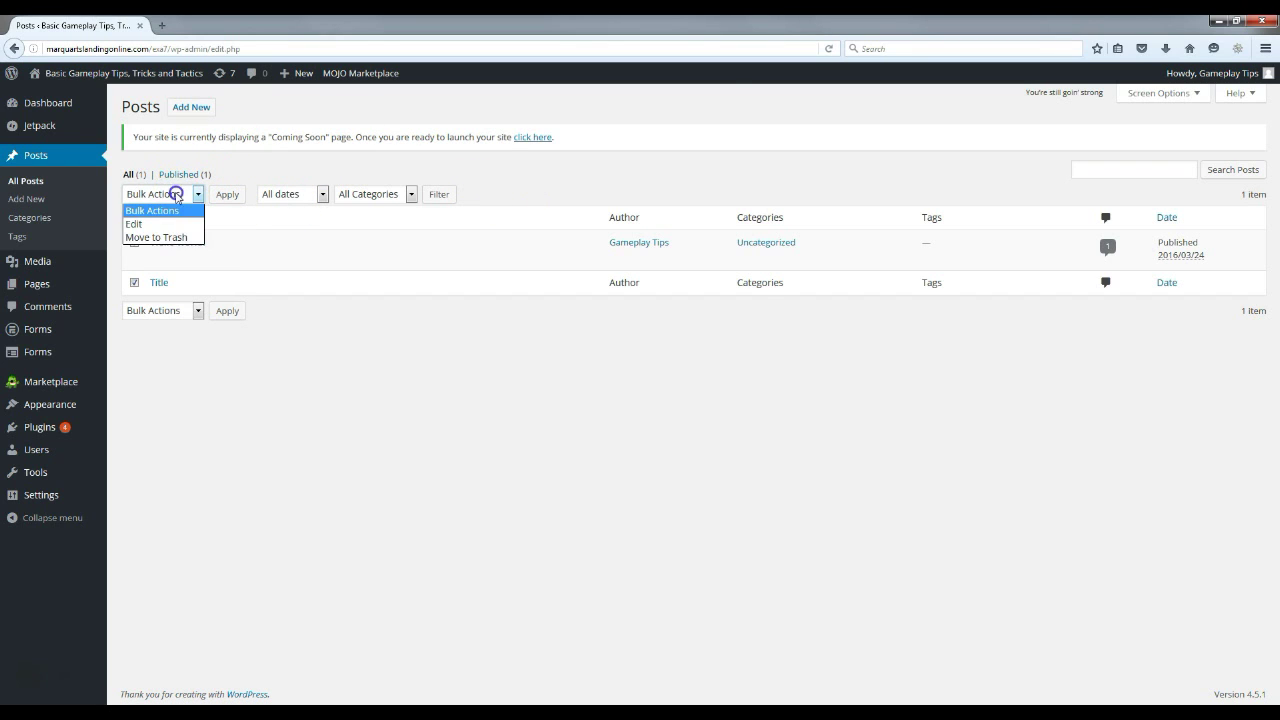
{"action": "left_click", "coordinate": [158, 237]}
{"action": "left_click", "coordinate": [228, 195]}
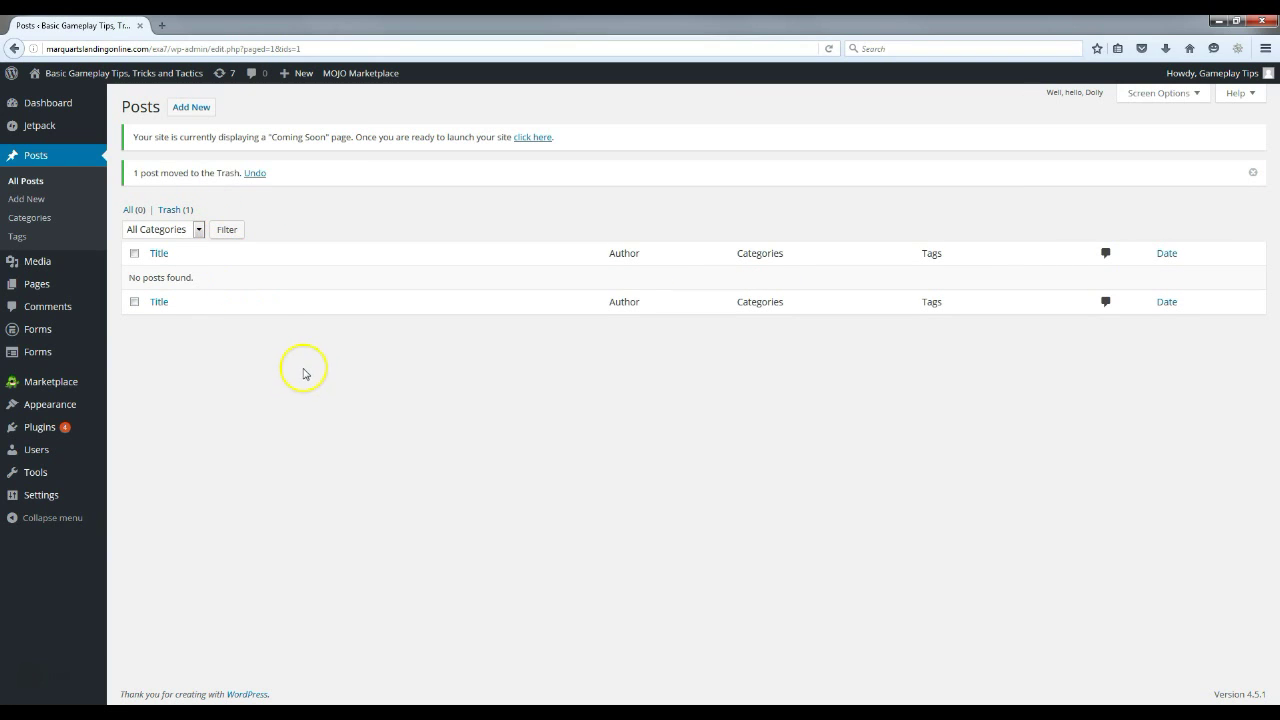
{"action": "left_click", "coordinate": [196, 114]}
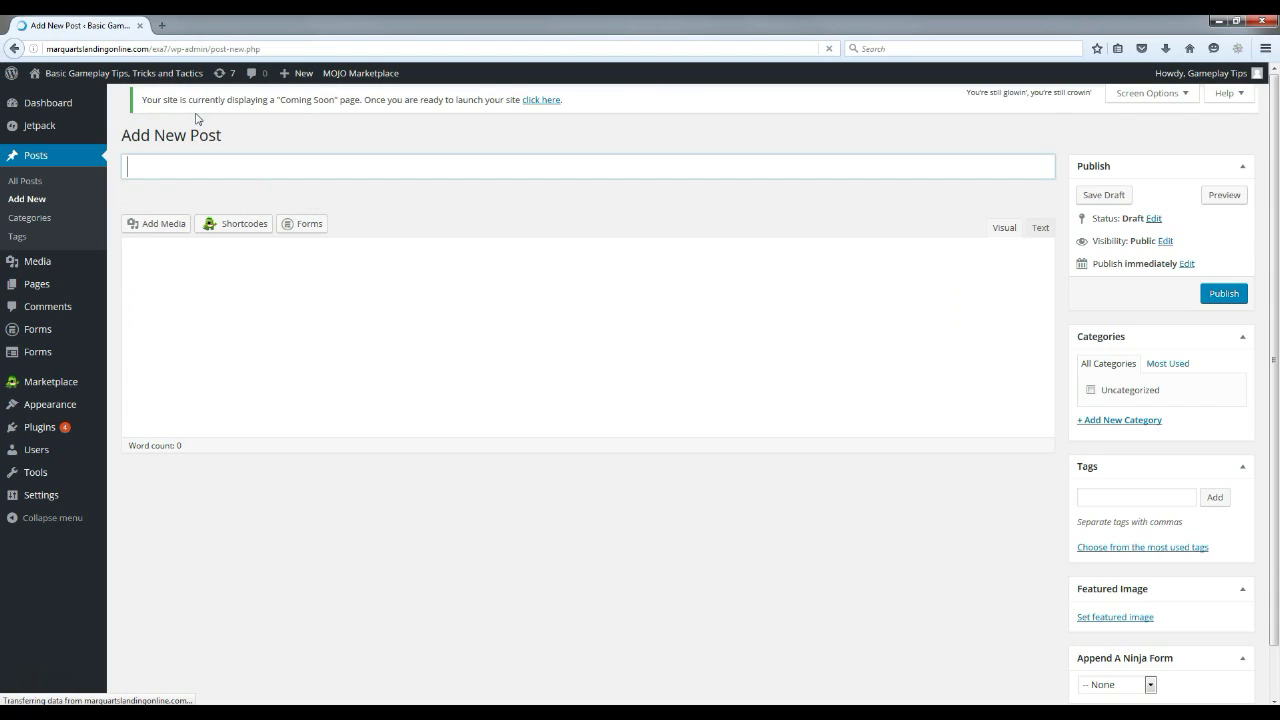
Paste the title 'Increase Speed By Updating Your Graphics Card Drivers' and the article text from Notepad
{"action": "left_click", "coordinate": [241, 176]}
{"action": "type", "text": "Increase Speed By Updating Your Graphics Card Drivers"}
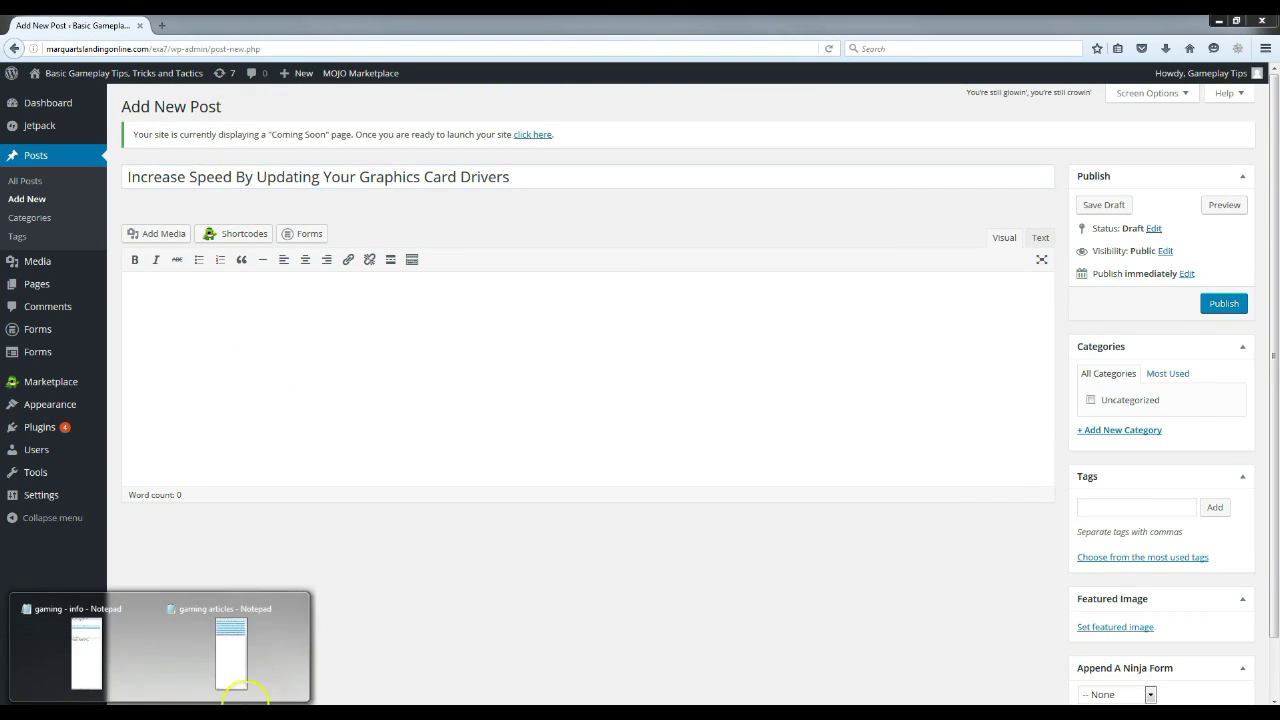
{"action": "left_click", "coordinate": [245, 652]}
{"action": "left_click", "coordinate": [315, 414]}
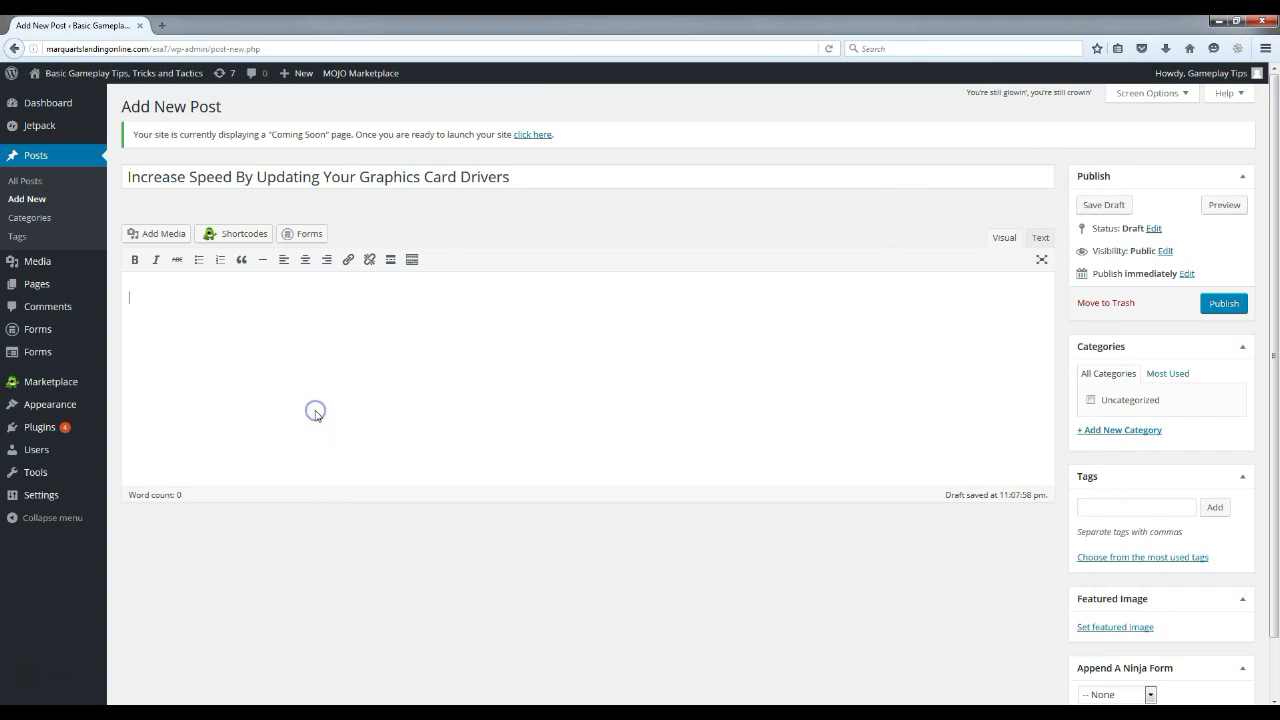
{"action": "key", "text": "ctrl+v"}
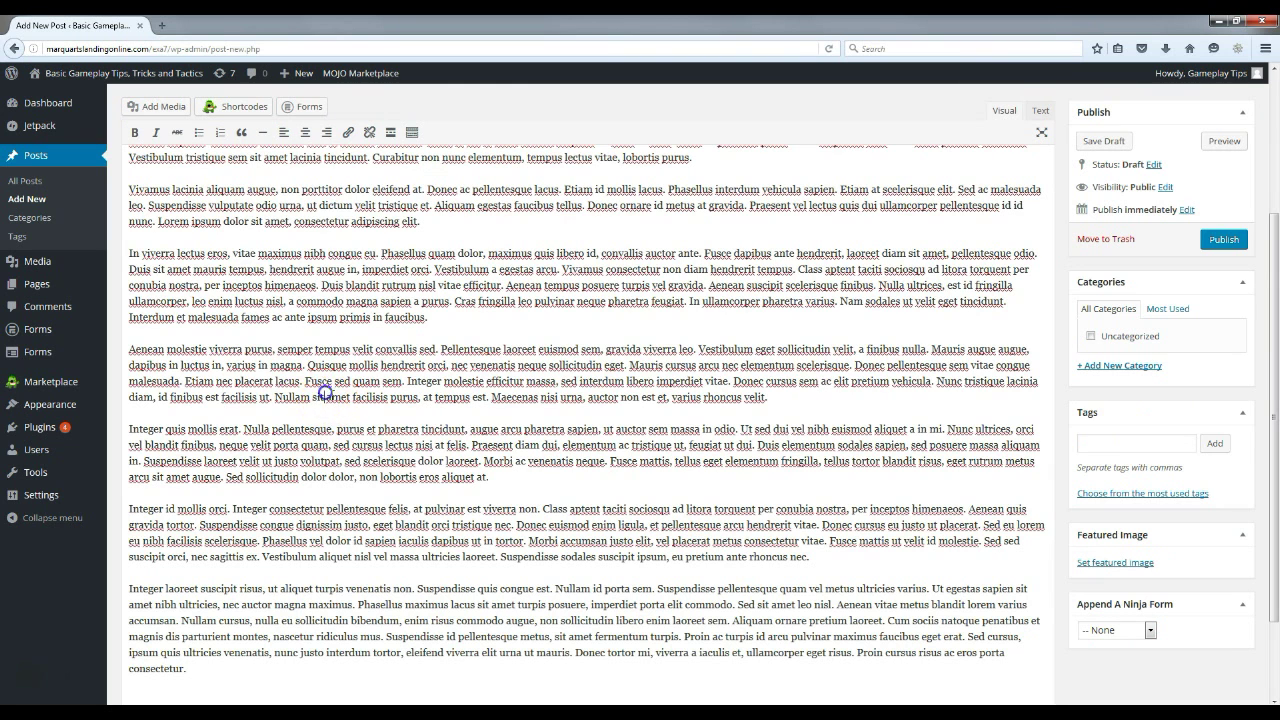
{"action": "scroll", "coordinate": [325, 392], "scroll_direction": "up", "scroll_amount": 4}
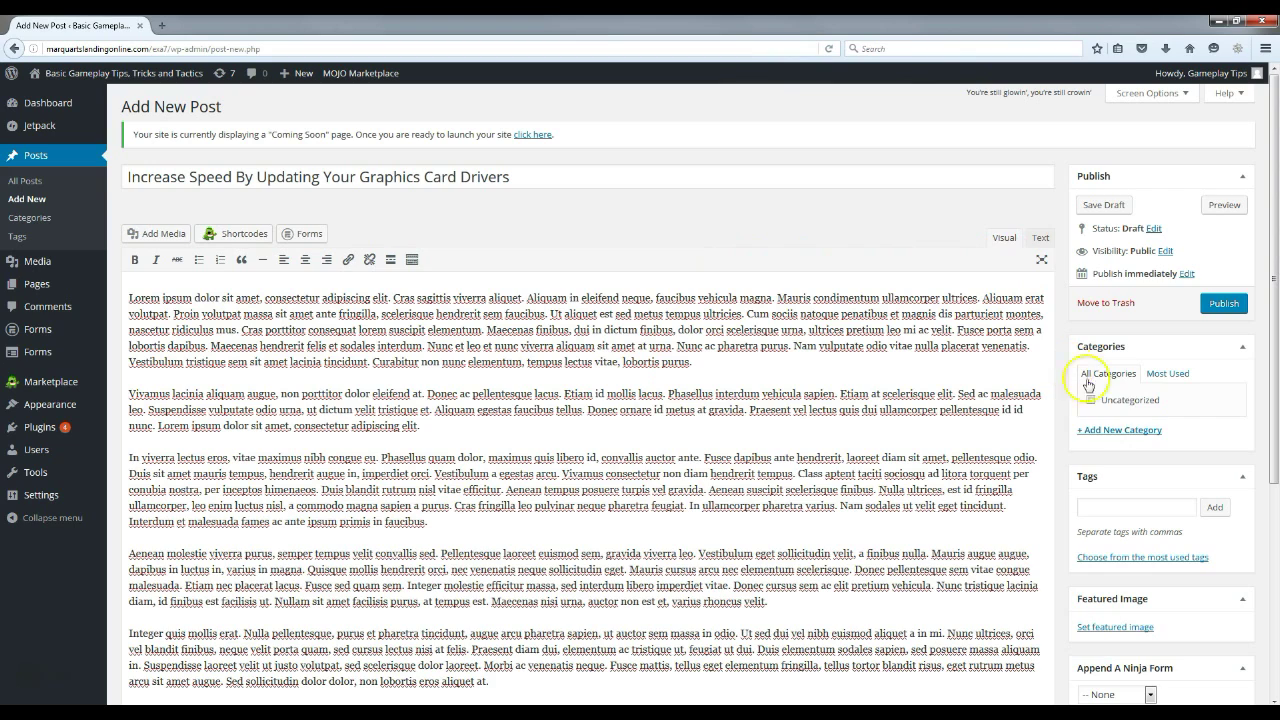
Create a new Gaming category and assign the post to it
{"action": "left_click", "coordinate": [1130, 436]}
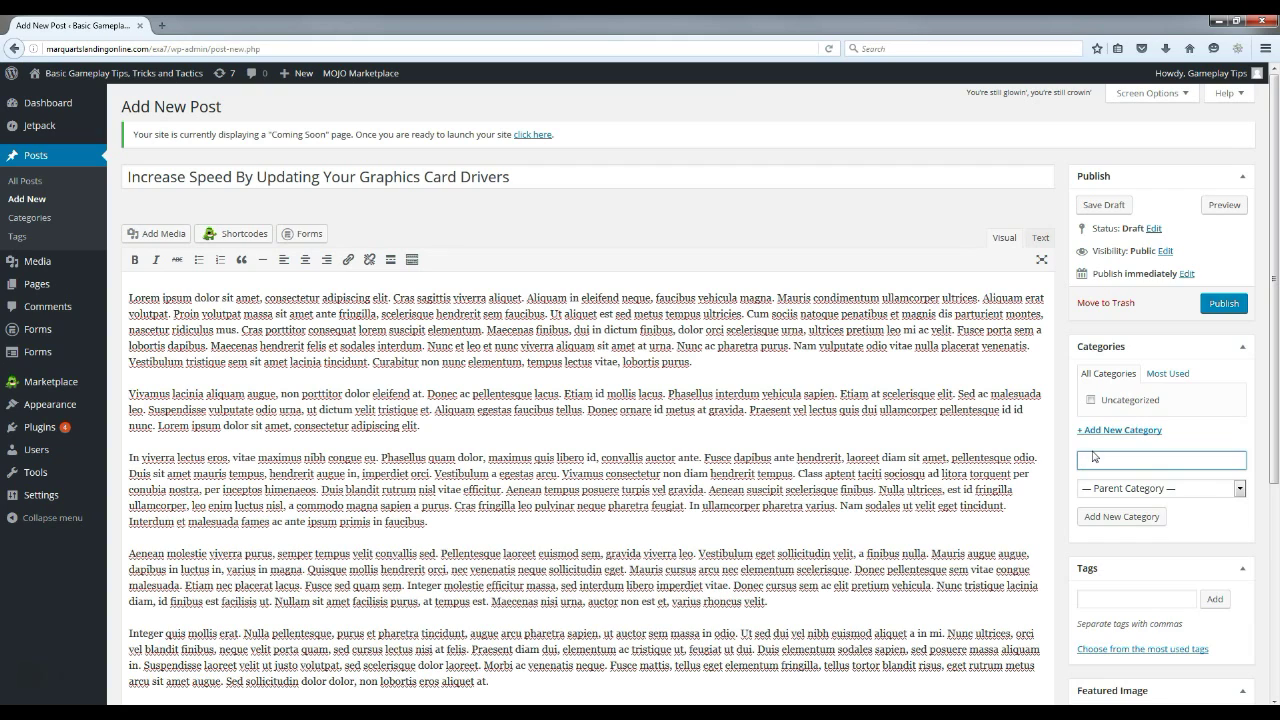
{"action": "left_click", "coordinate": [1124, 518]}
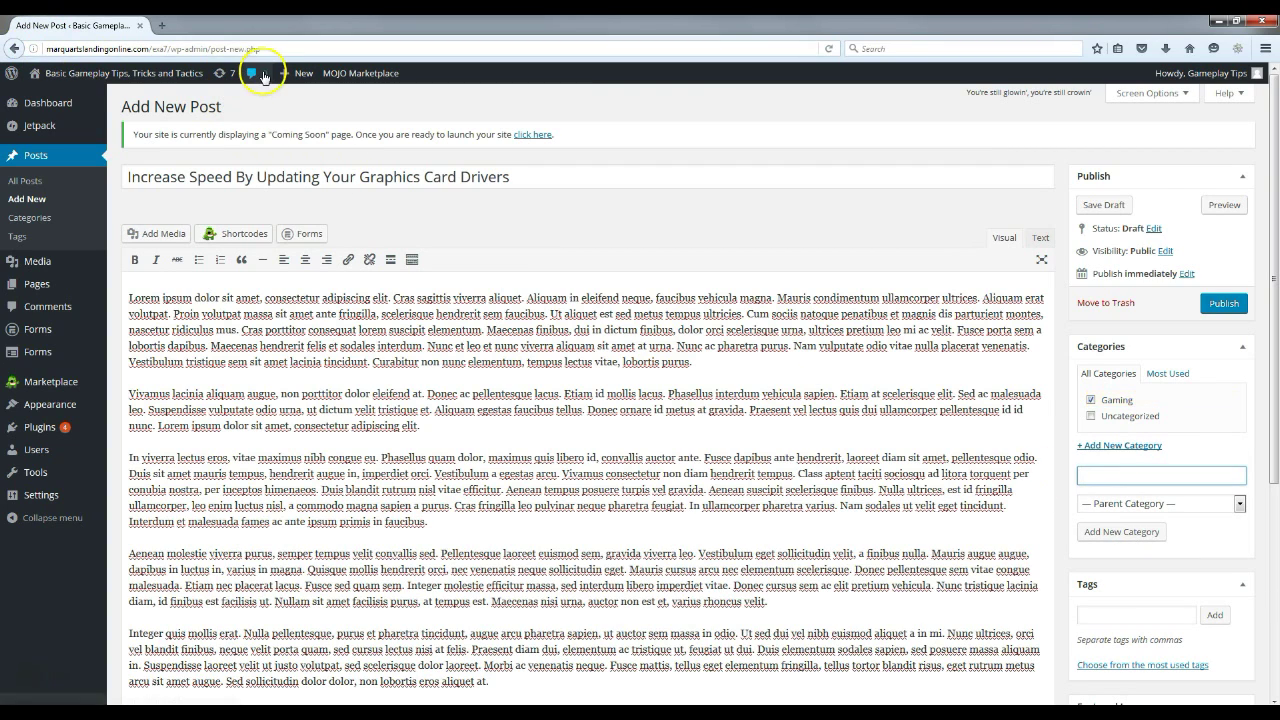
{"action": "mouse_move", "coordinate": [45, 74]}
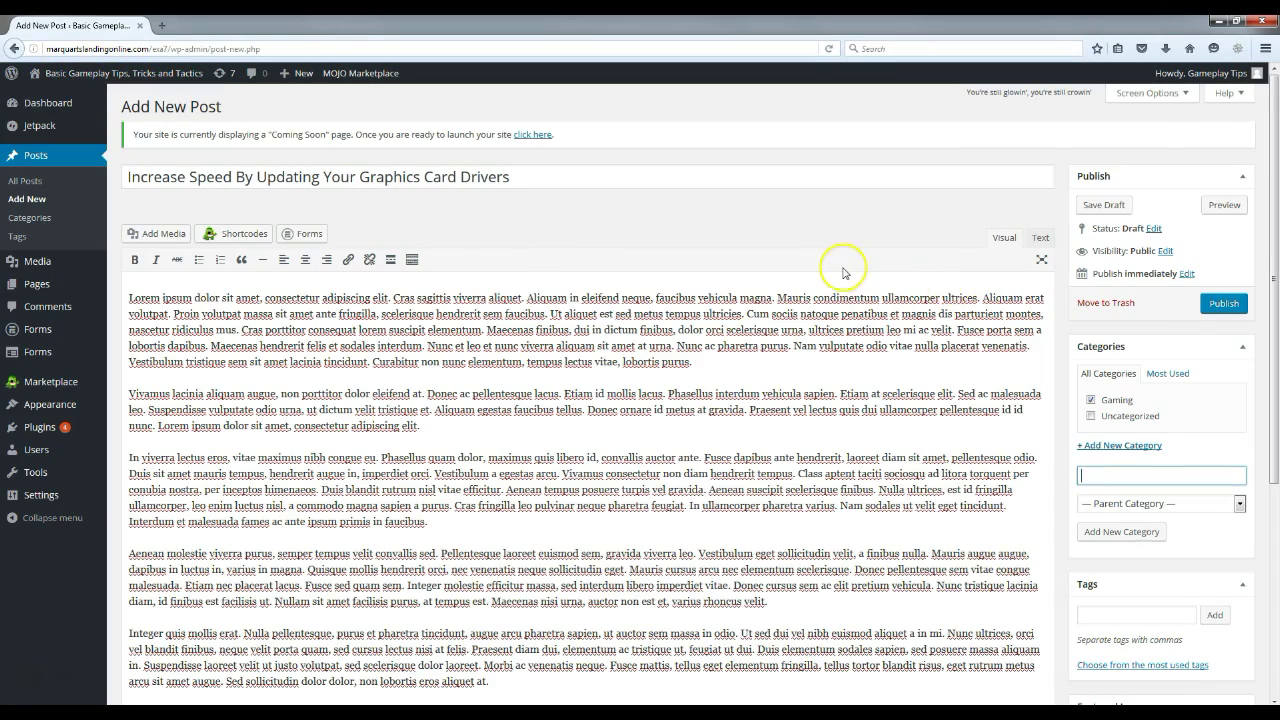
{"action": "scroll", "coordinate": [850, 270], "scroll_direction": "down", "scroll_amount": 3}
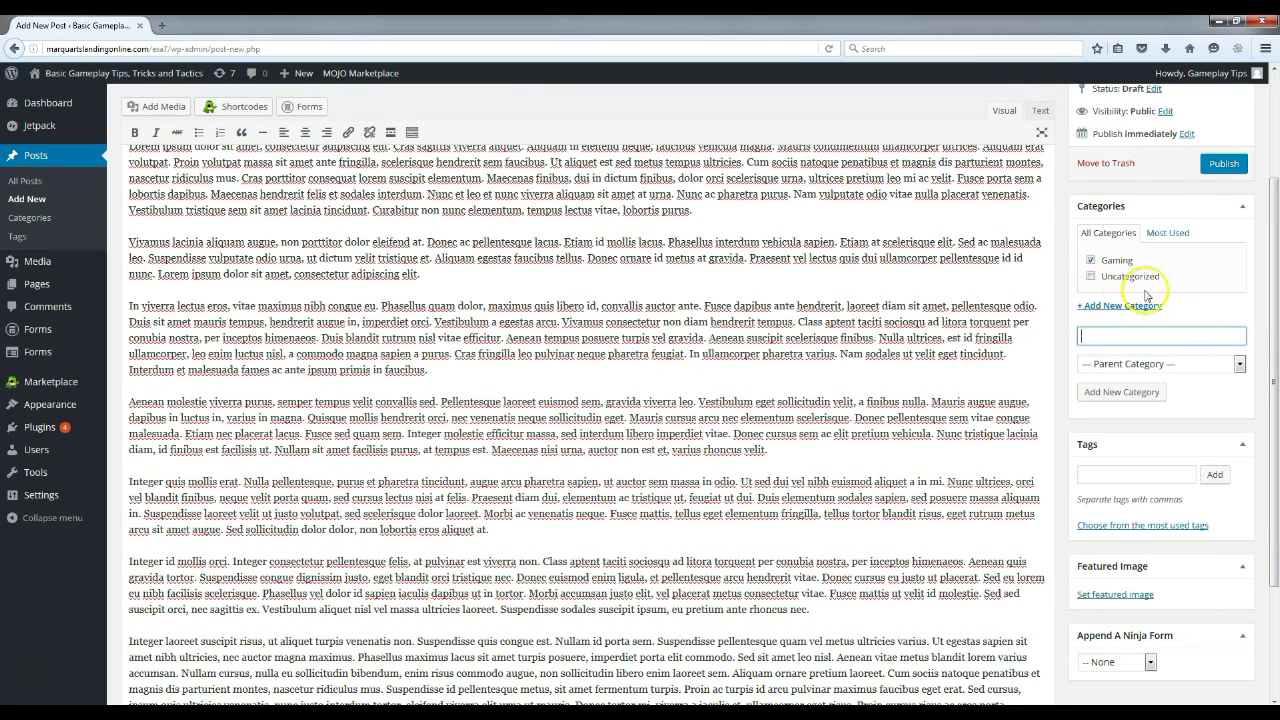
{"action": "scroll", "coordinate": [1218, 302], "scroll_direction": "down", "scroll_amount": 2}
{"action": "scroll", "coordinate": [1210, 318], "scroll_direction": "down", "scroll_amount": 2}
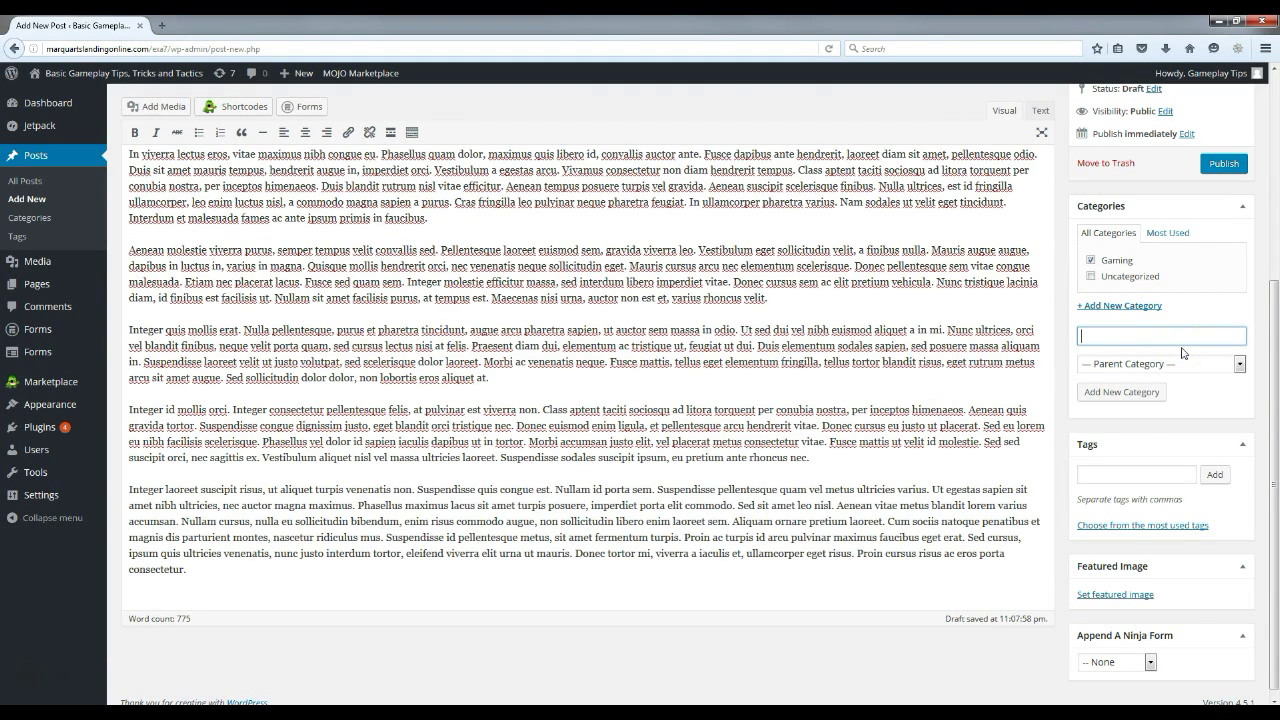
Upload gaming-featured-image-1.jpg and set it as the post's featured image
{"action": "left_click", "coordinate": [1123, 598]}
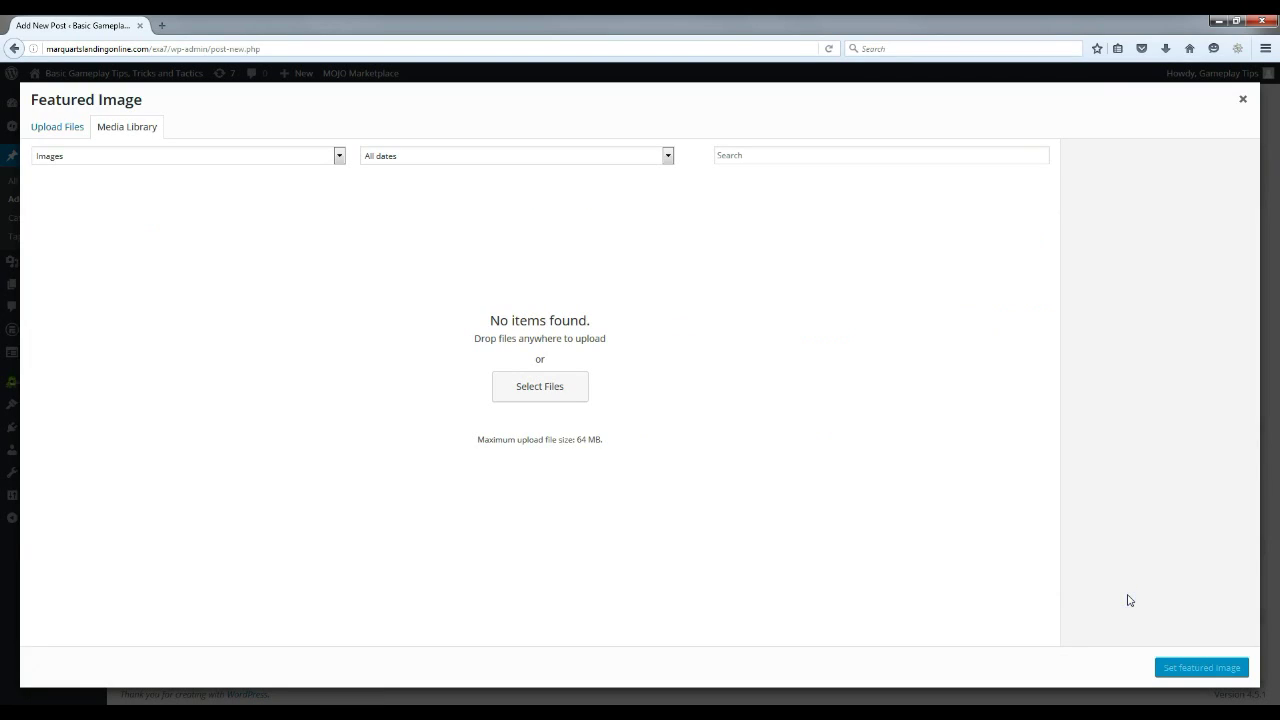
{"action": "left_click", "coordinate": [55, 127]}
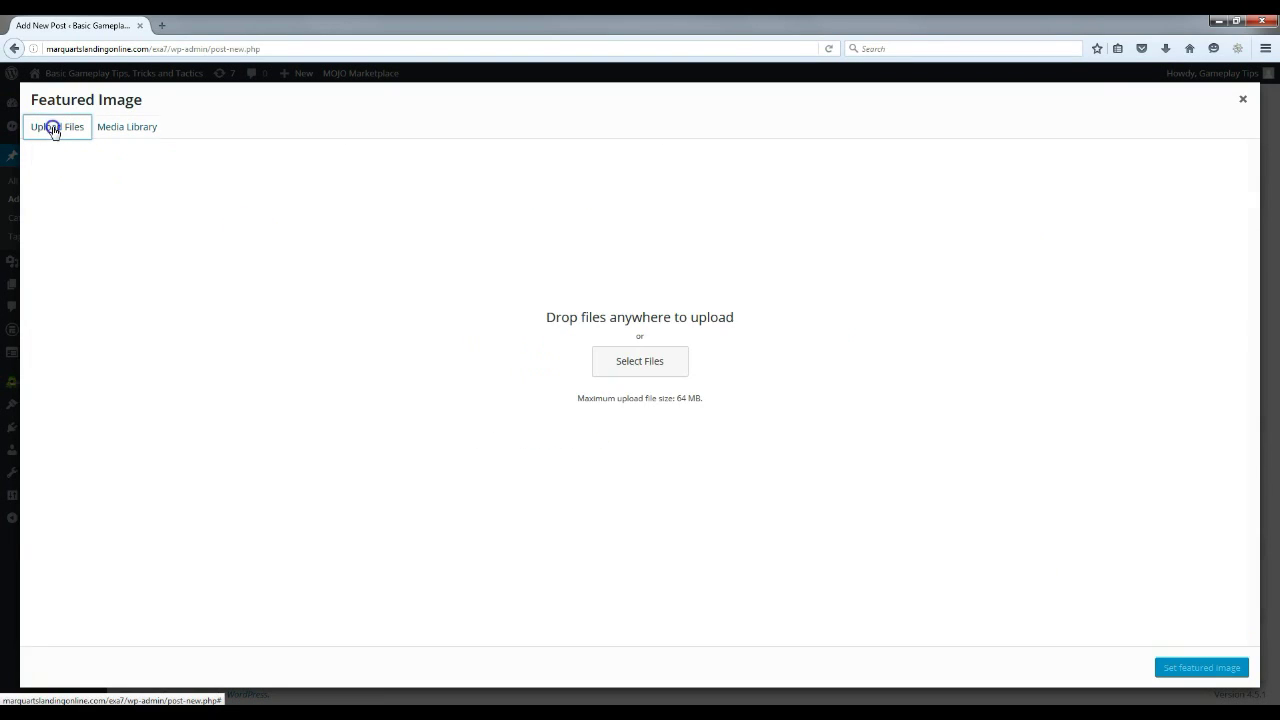
{"action": "left_click", "coordinate": [648, 362]}
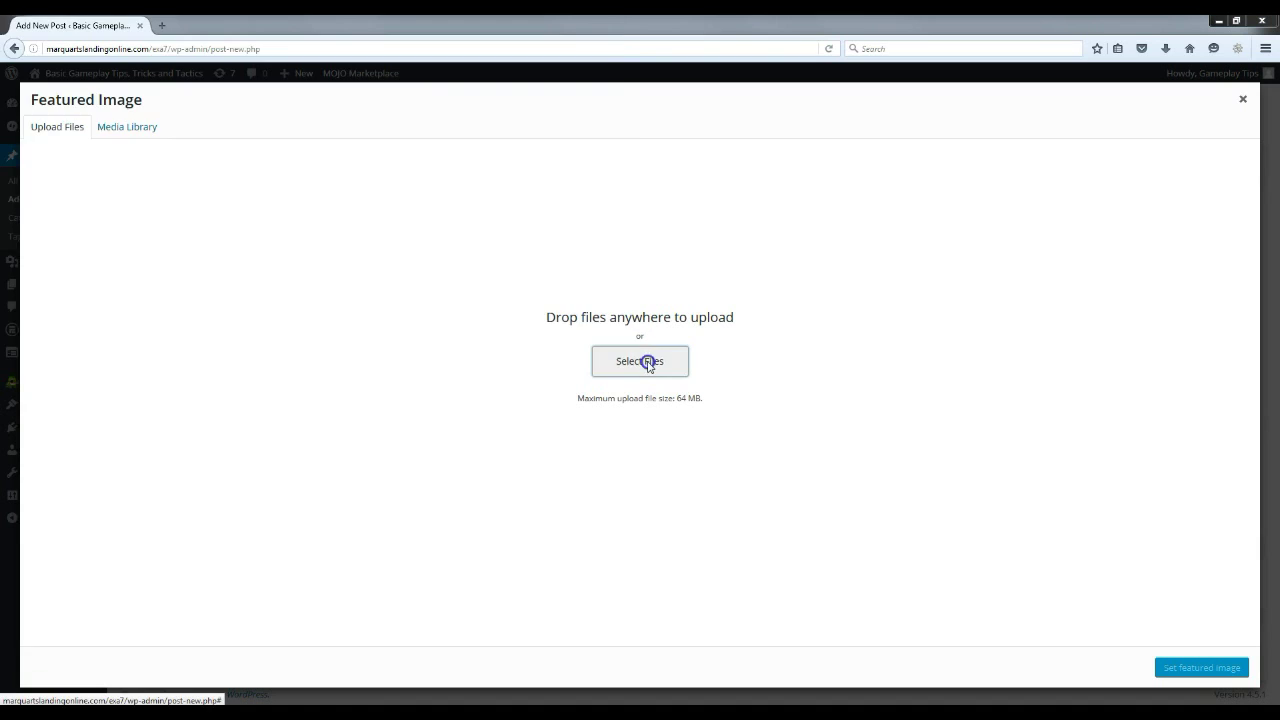
{"action": "left_click", "coordinate": [375, 130]}
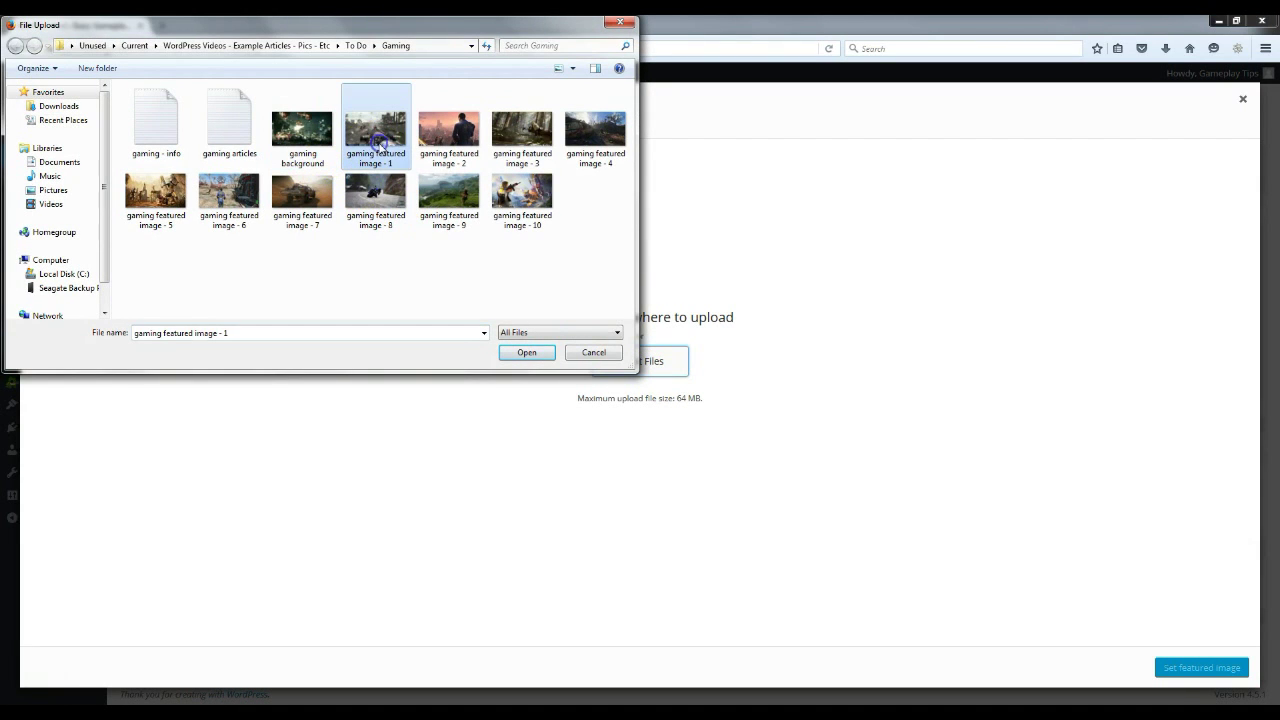
{"action": "left_click", "coordinate": [527, 352]}
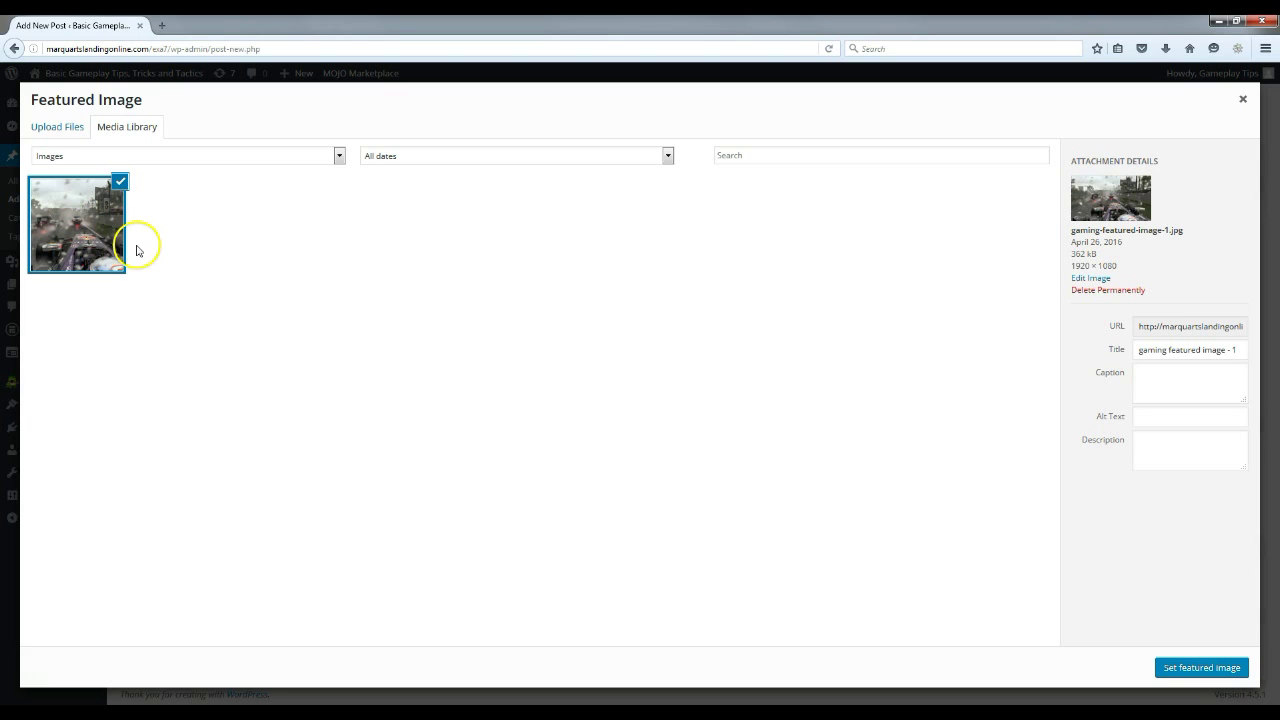
{"action": "left_click", "coordinate": [1193, 673]}
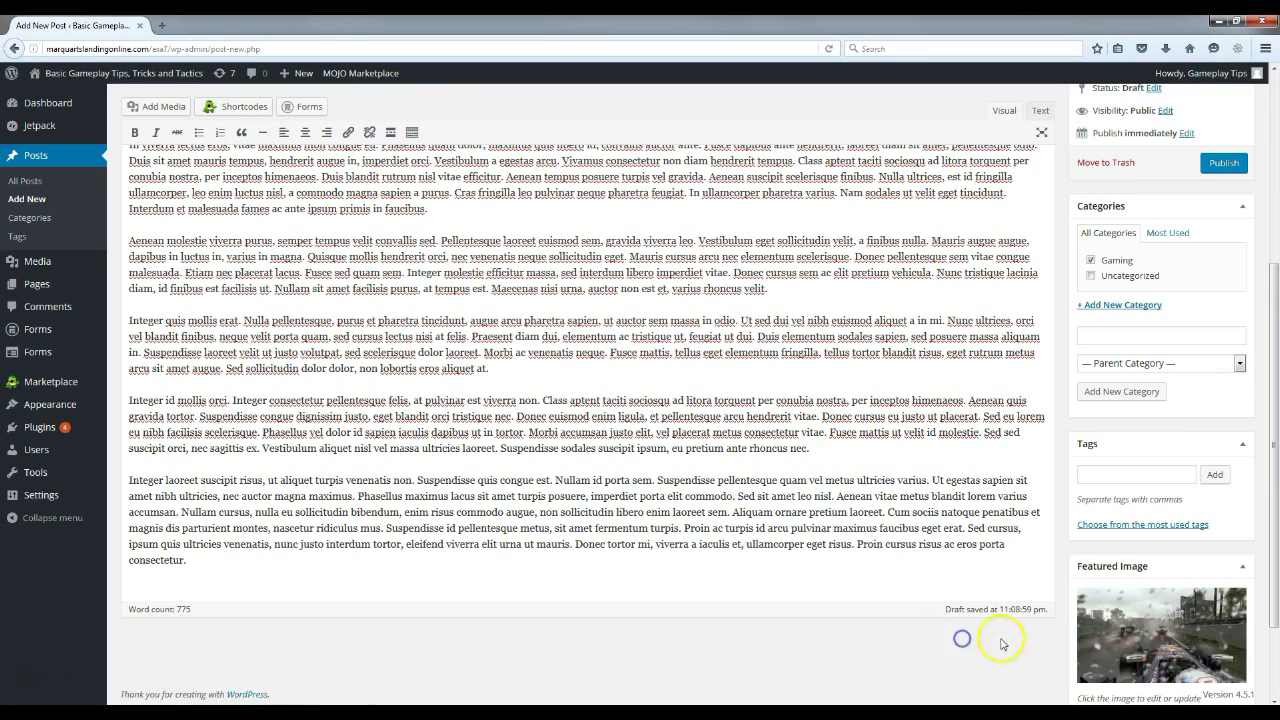
{"action": "scroll", "coordinate": [1250, 520], "scroll_direction": "down", "scroll_amount": 1}
Publish the graphics-drivers post and open the live site in a new tab to check it
{"action": "scroll", "coordinate": [1266, 557], "scroll_direction": "up", "scroll_amount": 4}
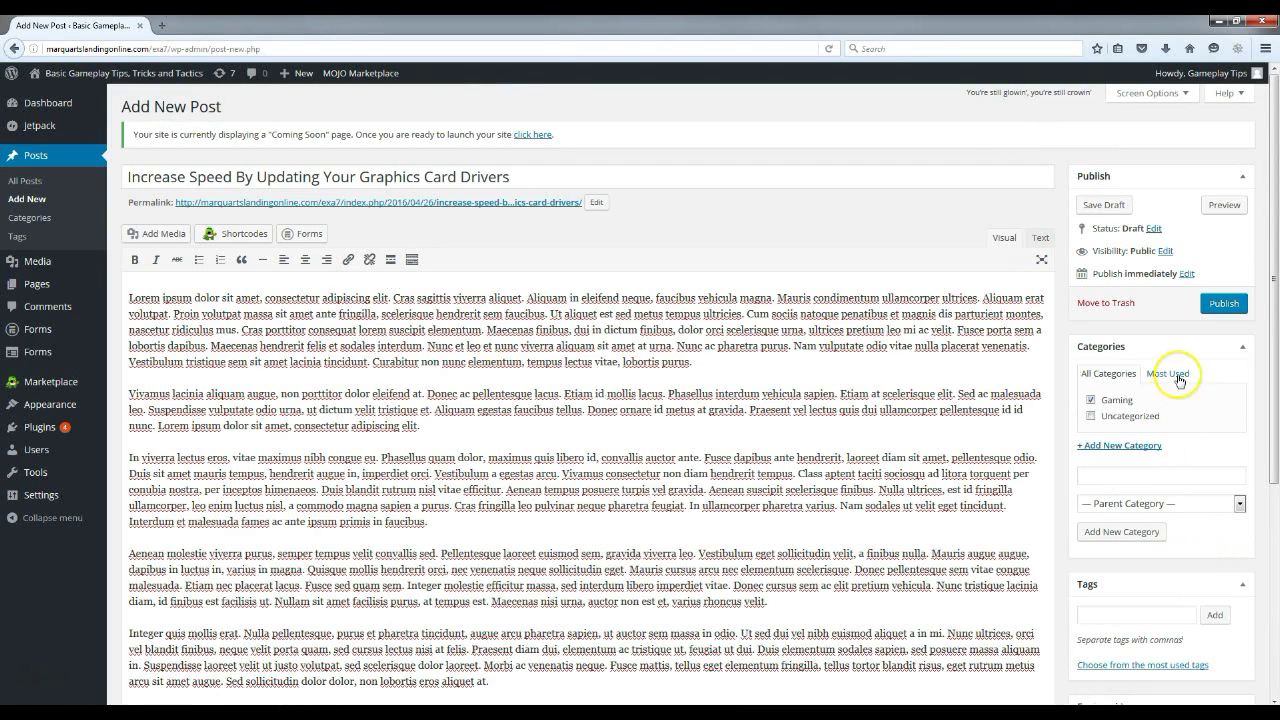
{"action": "left_click", "coordinate": [1224, 304]}
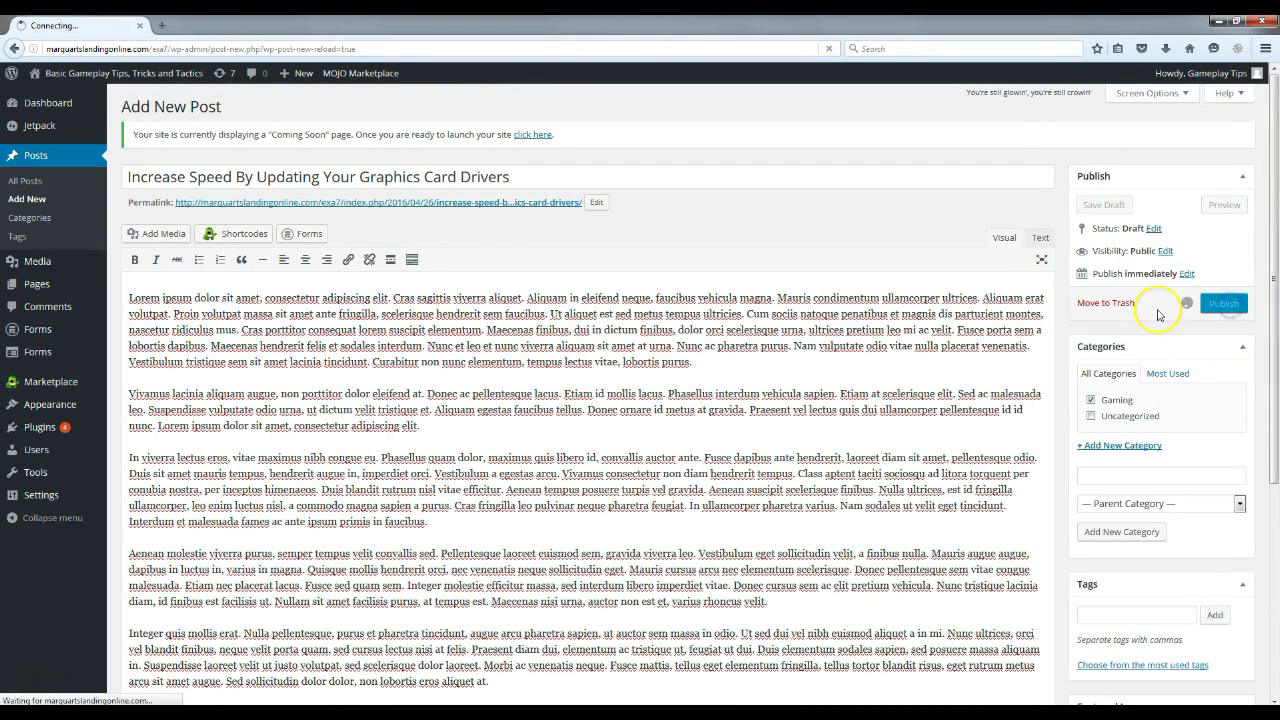
{"action": "right_click", "coordinate": [115, 75]}
{"action": "left_click", "coordinate": [168, 84]}
{"action": "left_click", "coordinate": [212, 25]}
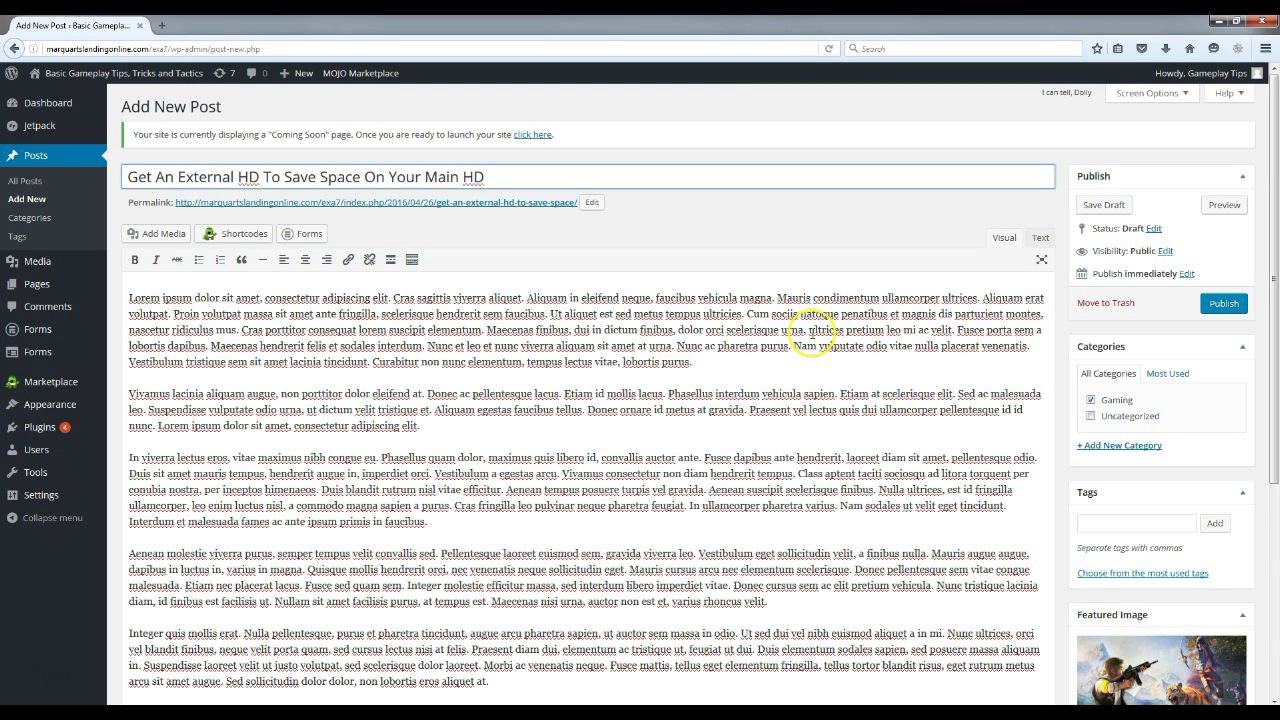
Publish the Gaming post 'Get An External HD To Save Space On Your Main HD'
{"action": "scroll", "coordinate": [1249, 288], "scroll_direction": "down", "scroll_amount": 3}
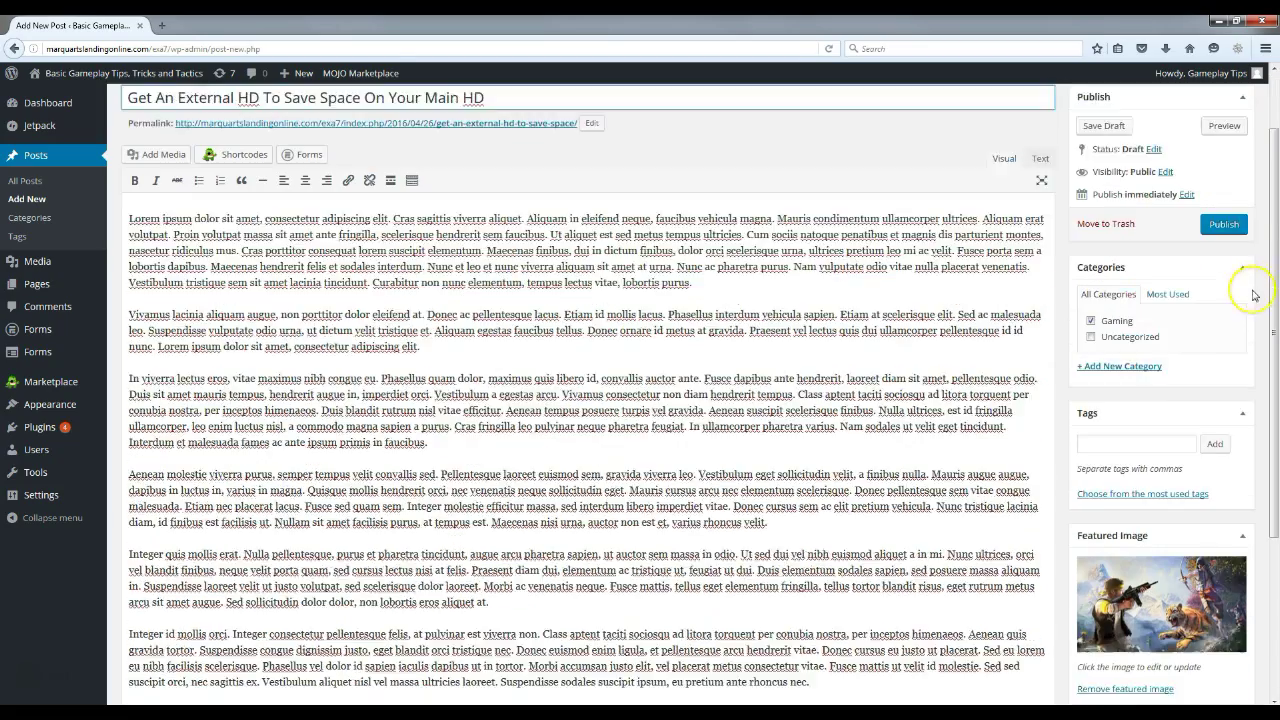
{"action": "scroll", "coordinate": [1216, 521], "scroll_direction": "up", "scroll_amount": 3}
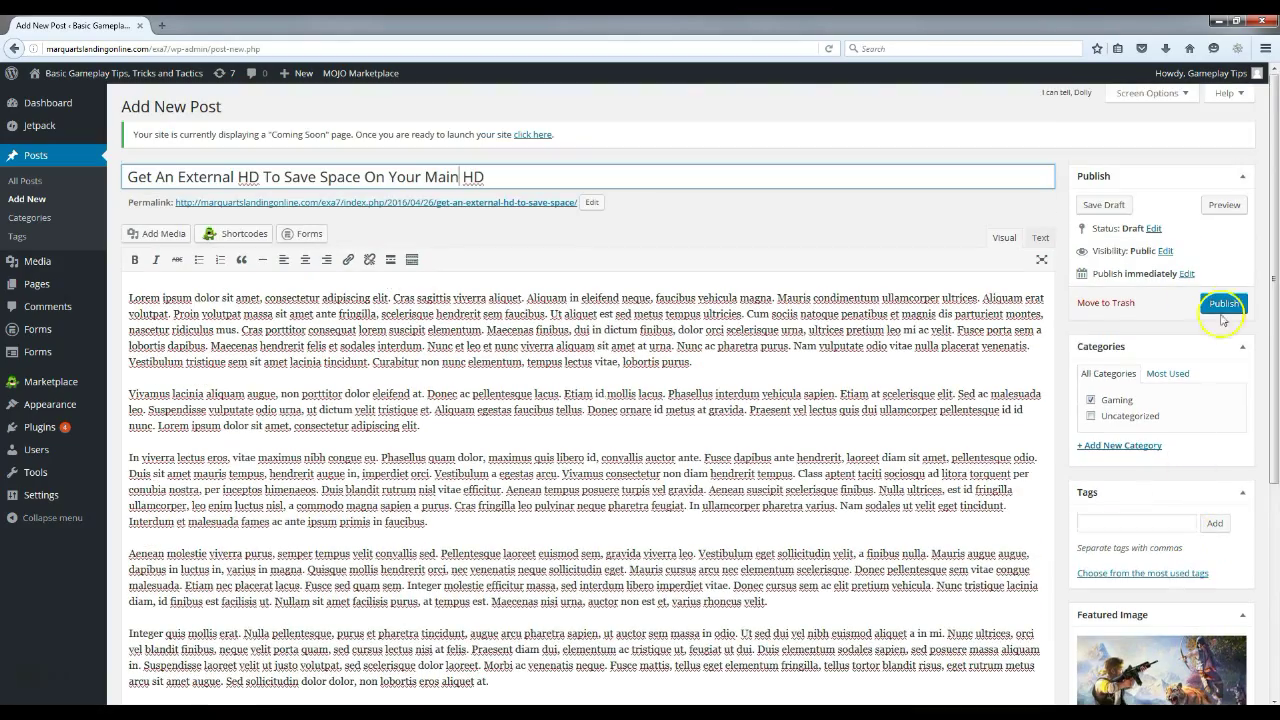
{"action": "left_click", "coordinate": [1224, 305]}
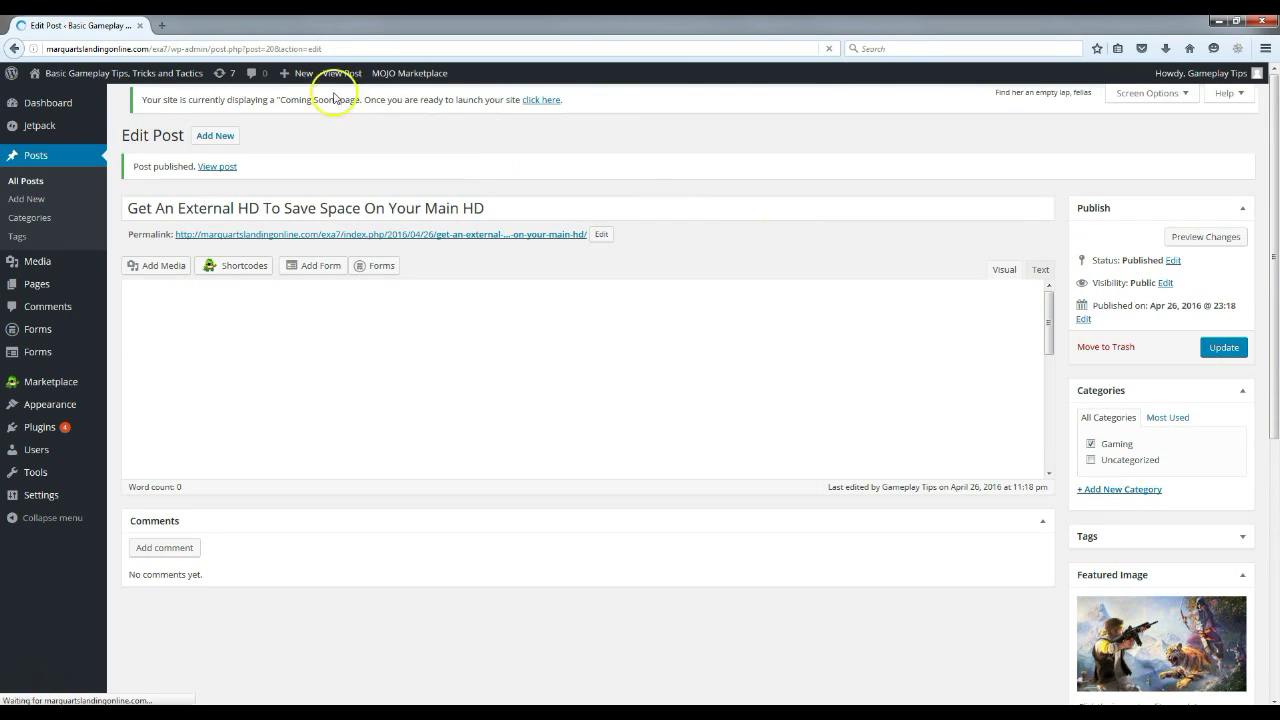
Open the live blog in a new tab and scroll through the published gaming posts and images
{"action": "right_click", "coordinate": [180, 74]}
{"action": "left_click", "coordinate": [215, 86]}
{"action": "left_click", "coordinate": [191, 24]}
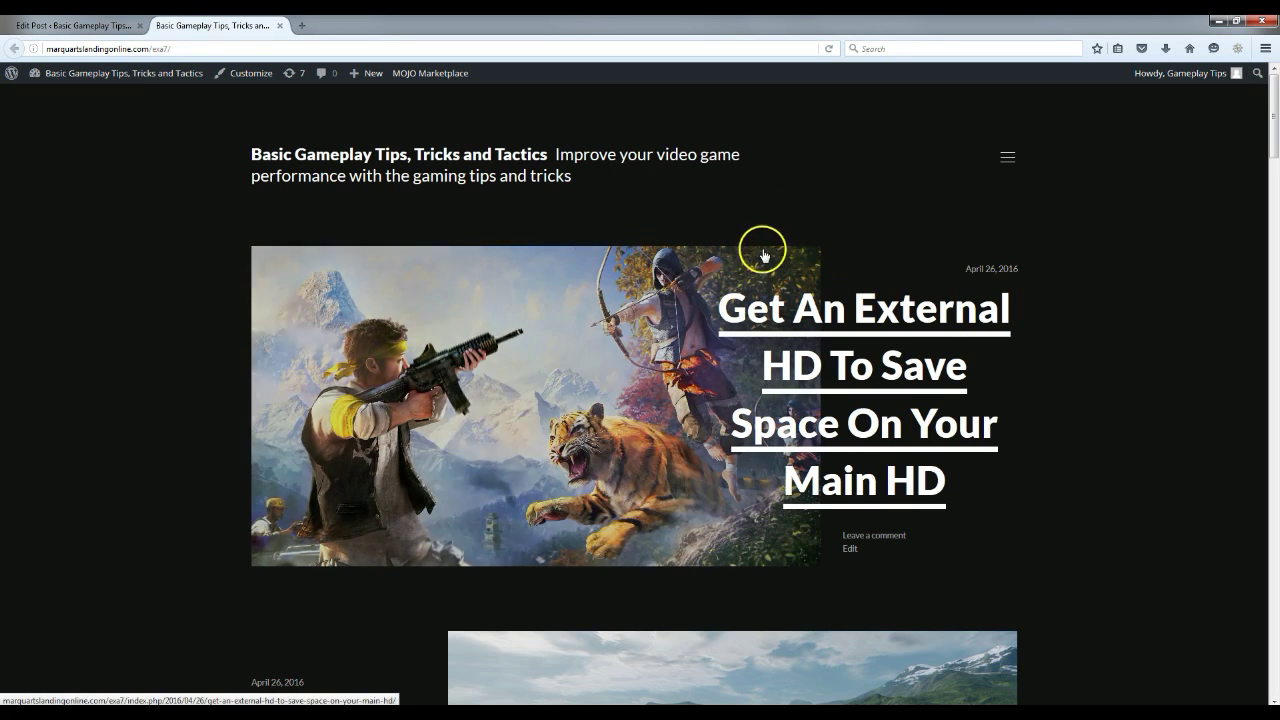
{"action": "scroll", "coordinate": [1067, 366], "scroll_direction": "down", "scroll_amount": 2}
{"action": "scroll", "coordinate": [1067, 366], "scroll_direction": "down", "scroll_amount": 6}
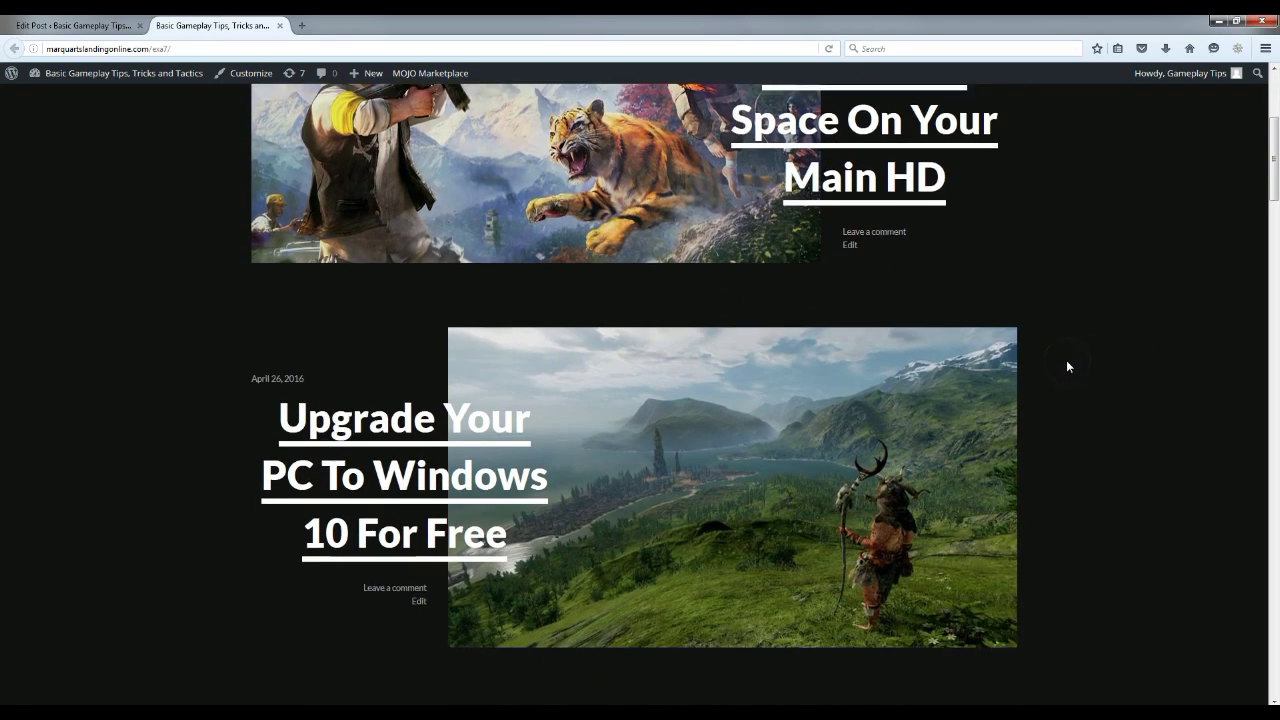
{"action": "scroll", "coordinate": [1066, 366], "scroll_direction": "down", "scroll_amount": 7}
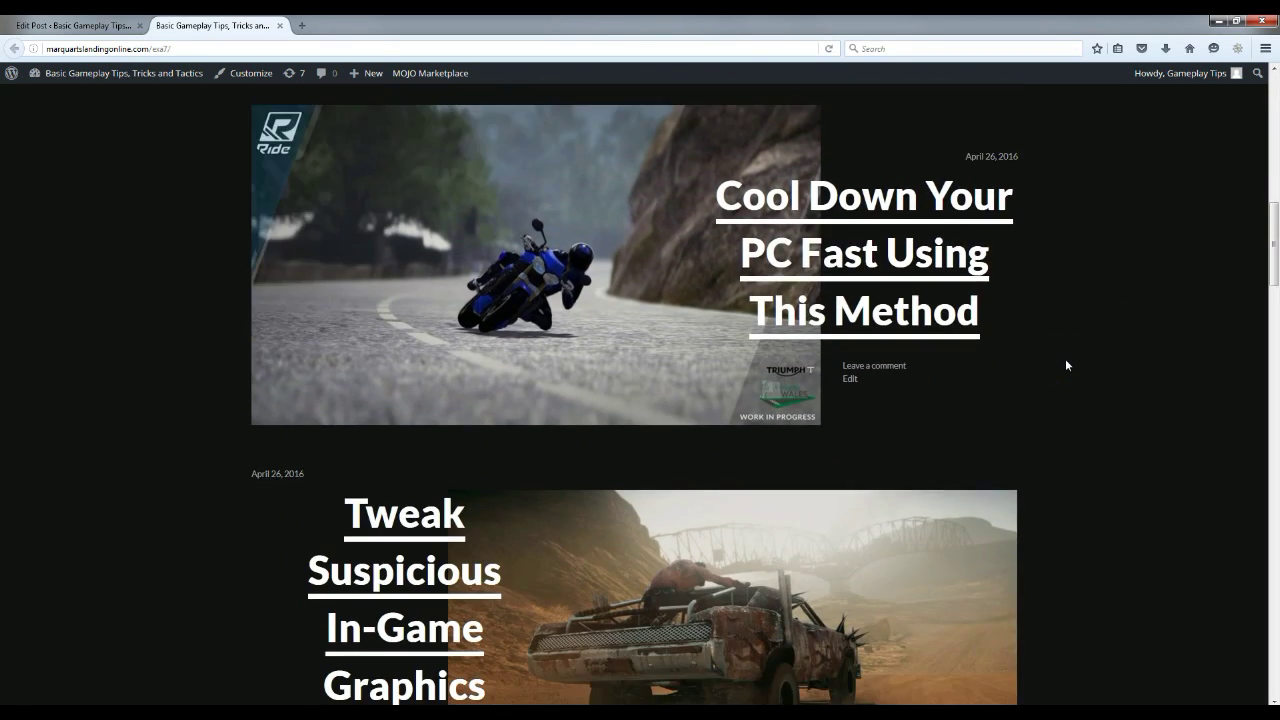
{"action": "scroll", "coordinate": [1065, 365], "scroll_direction": "down", "scroll_amount": 5}
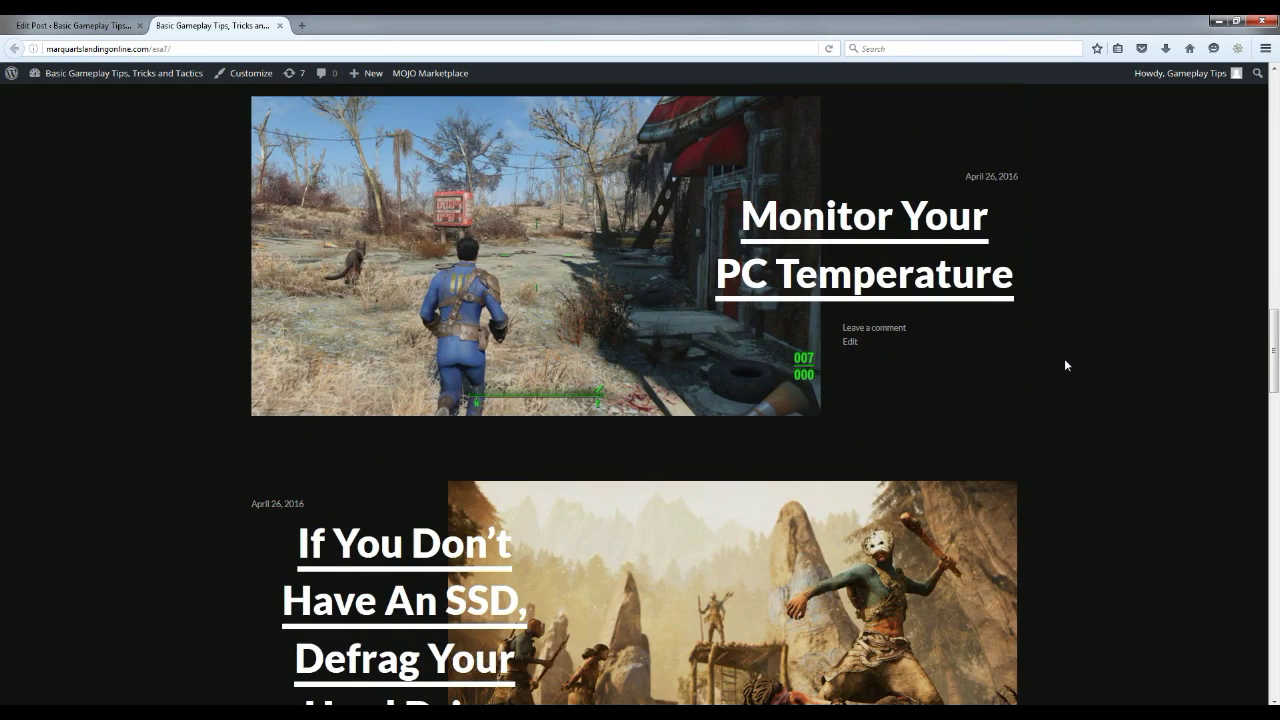
{"action": "scroll", "coordinate": [1065, 365], "scroll_direction": "down", "scroll_amount": 5}
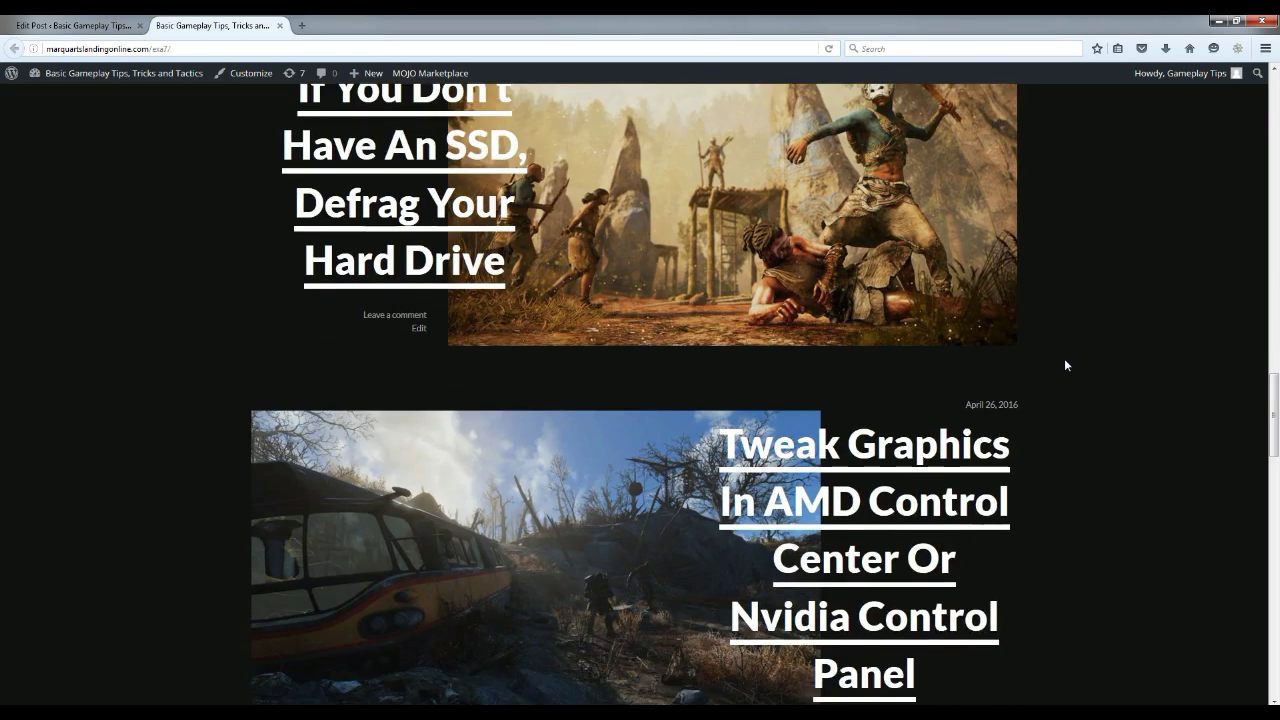
{"action": "scroll", "coordinate": [1065, 365], "scroll_direction": "down", "scroll_amount": 3}
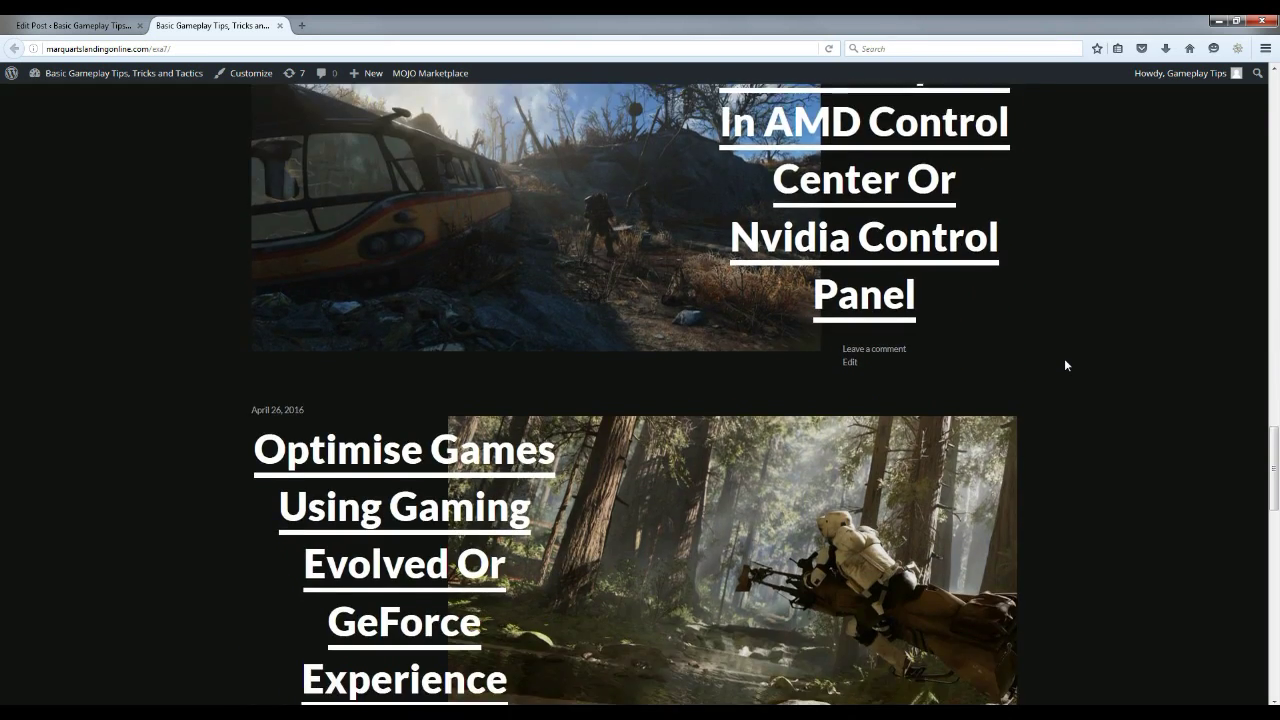
{"action": "scroll", "coordinate": [1064, 363], "scroll_direction": "down", "scroll_amount": 2}
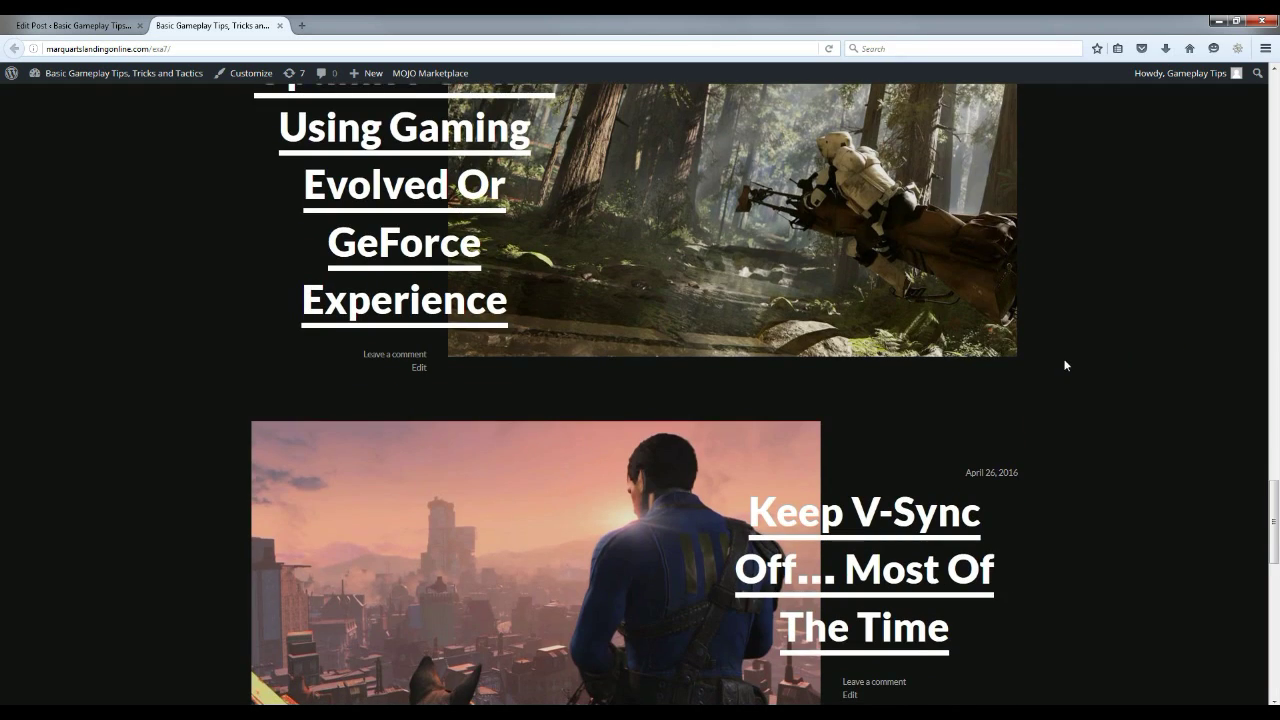
{"action": "left_click_drag", "start_coordinate": [1275, 507], "coordinate": [1275, 106]}
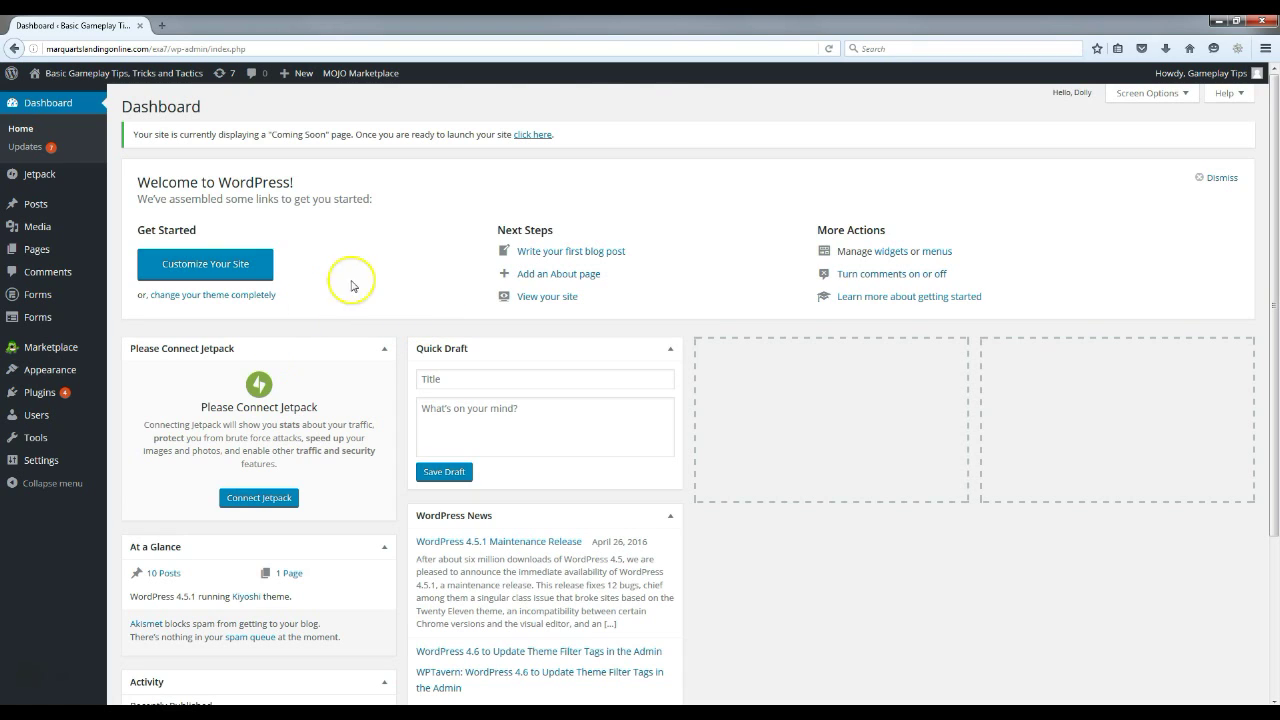
Trash the Sample Page from All Pages using select-all and Bulk Actions > Move to Trash
{"action": "left_click", "coordinate": [40, 250]}
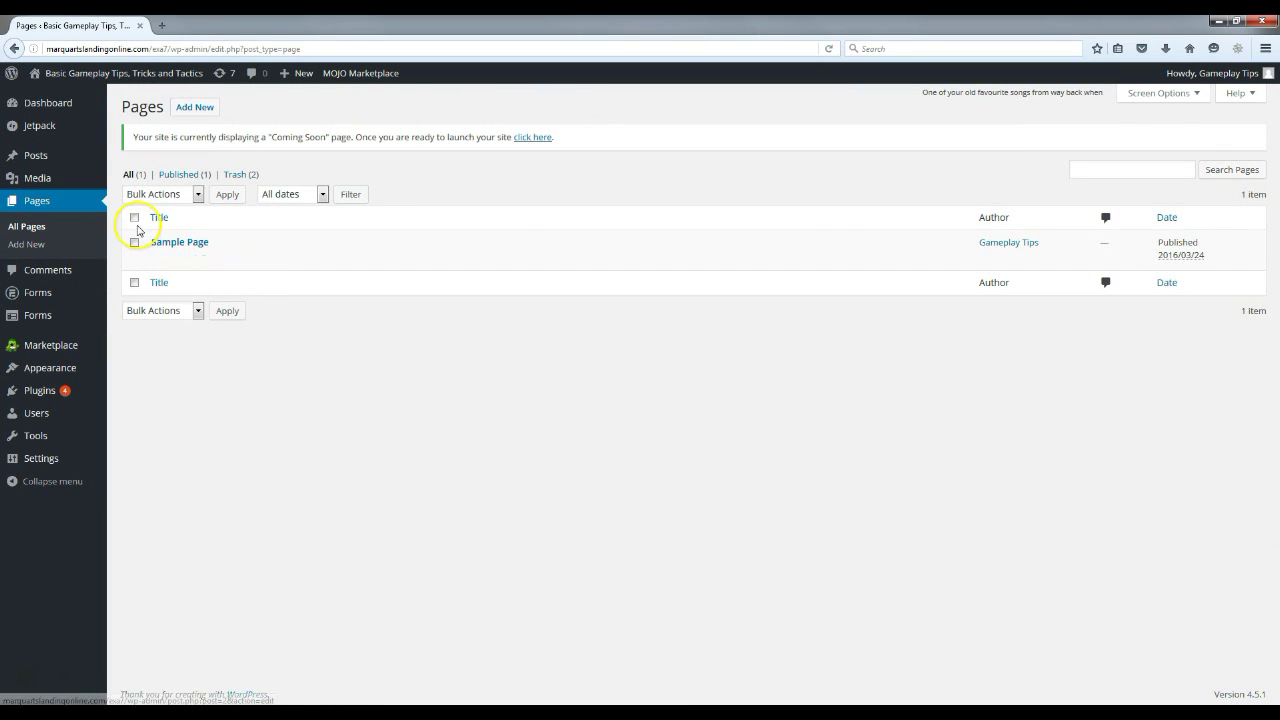
{"action": "left_click", "coordinate": [165, 194]}
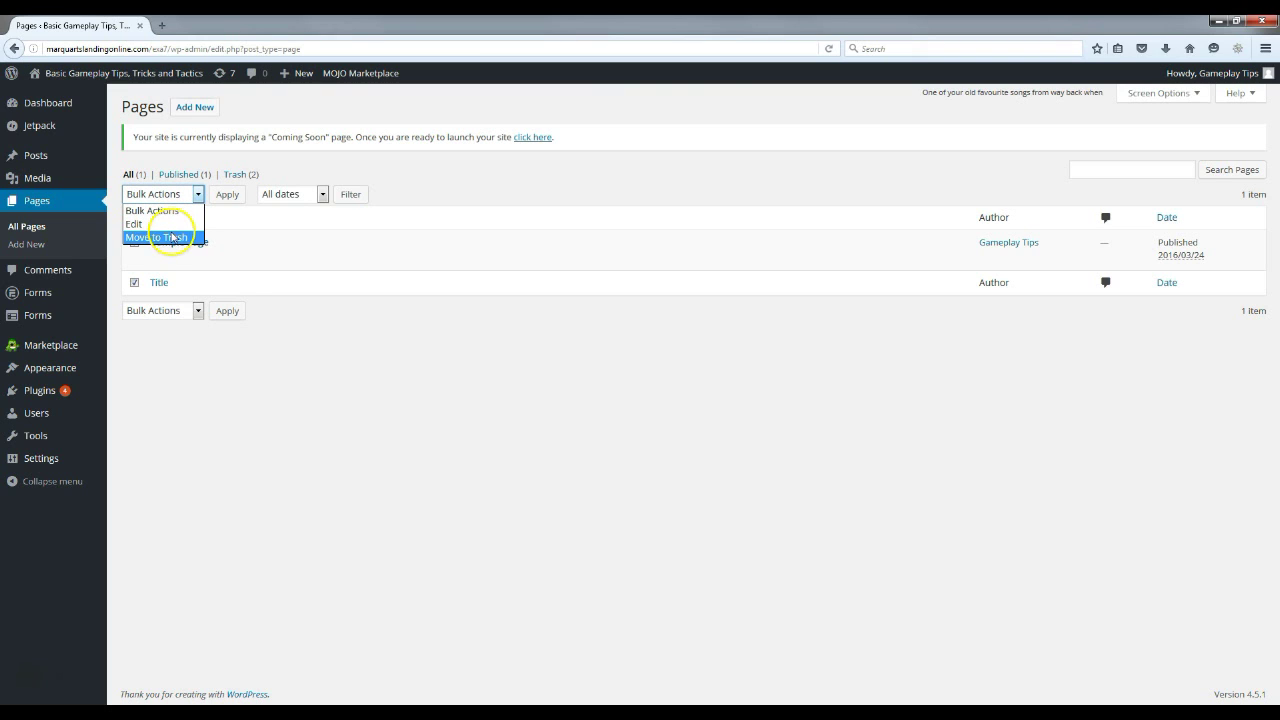
{"action": "left_click", "coordinate": [173, 238]}
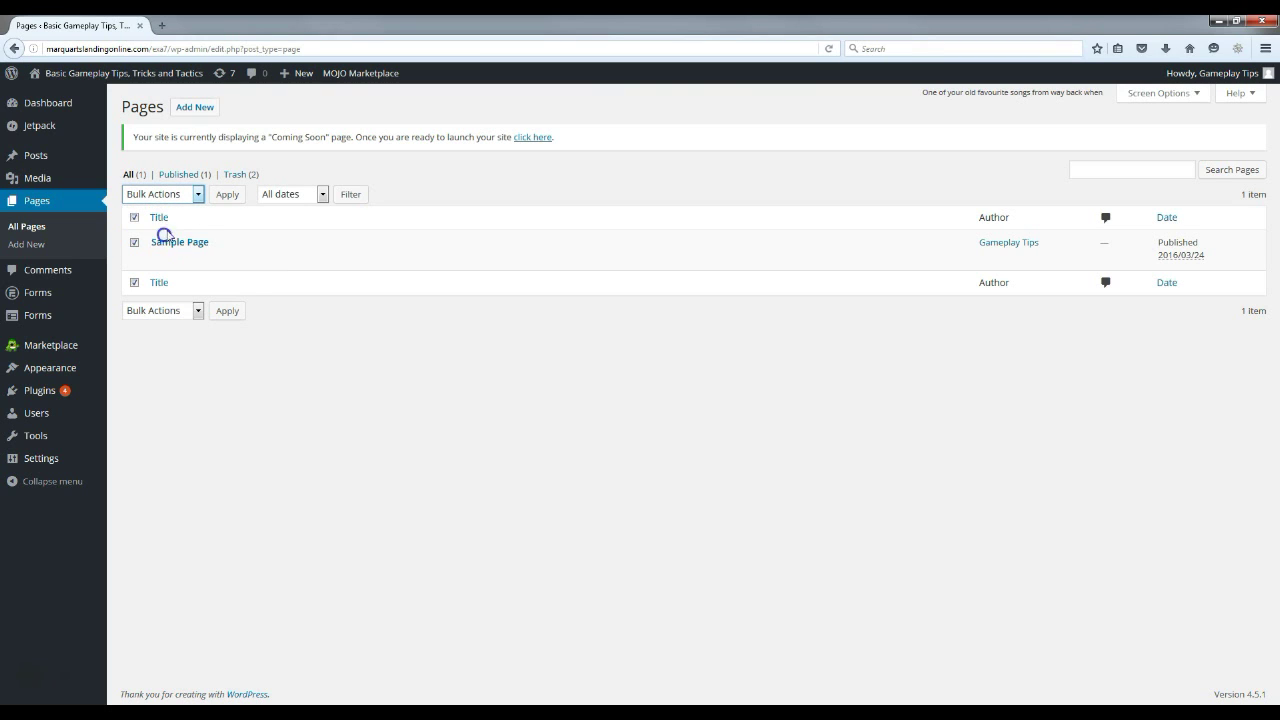
{"action": "left_click", "coordinate": [228, 194]}
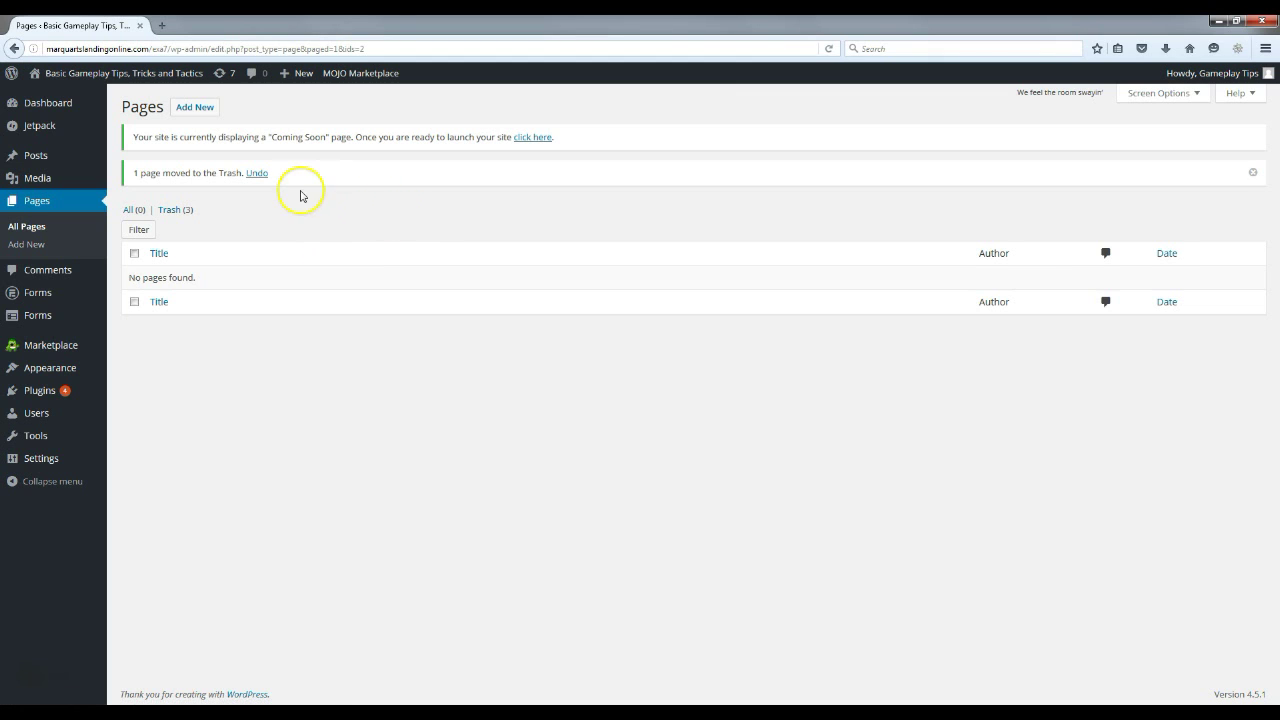
Open three new blank pages in separate tabs and switch to the Privacy Policy draft
{"action": "right_click", "coordinate": [186, 111]}
{"action": "left_click", "coordinate": [208, 119]}
{"action": "right_click", "coordinate": [197, 112]}
{"action": "left_click", "coordinate": [247, 123]}
{"action": "right_click", "coordinate": [194, 107]}
{"action": "left_click", "coordinate": [246, 122]}
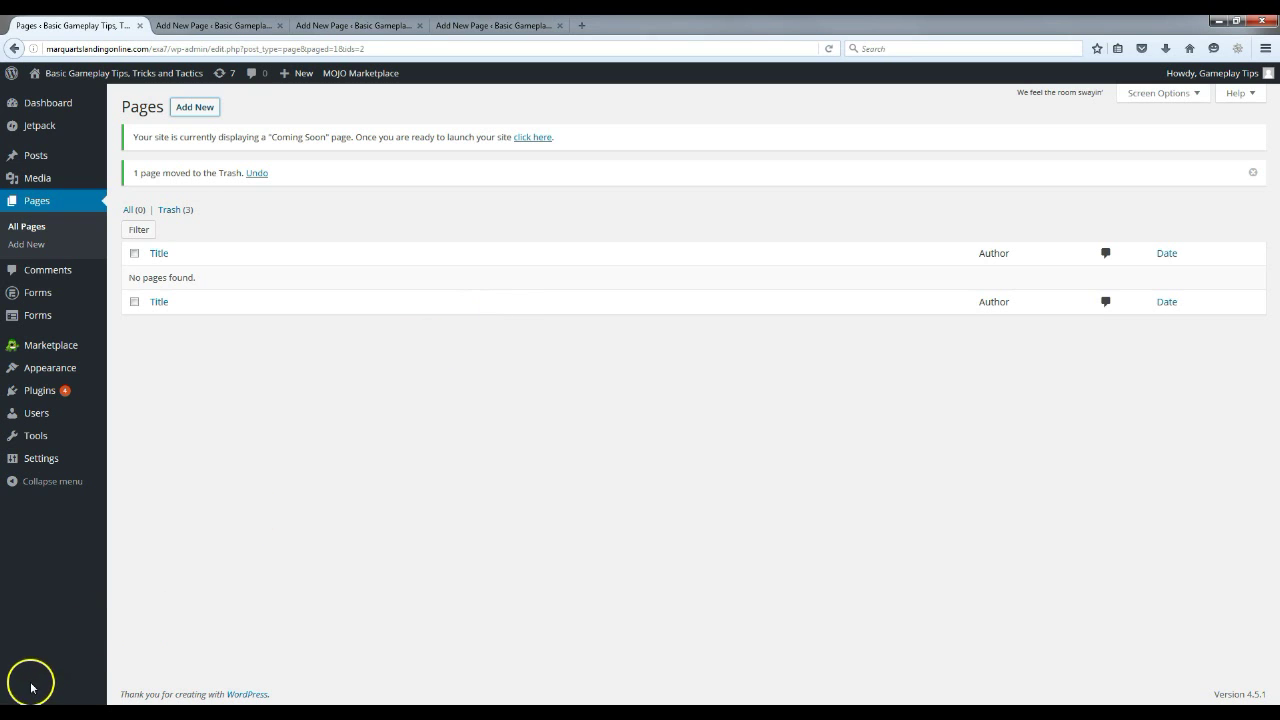
{"action": "key", "text": "ctrl+Tab"}
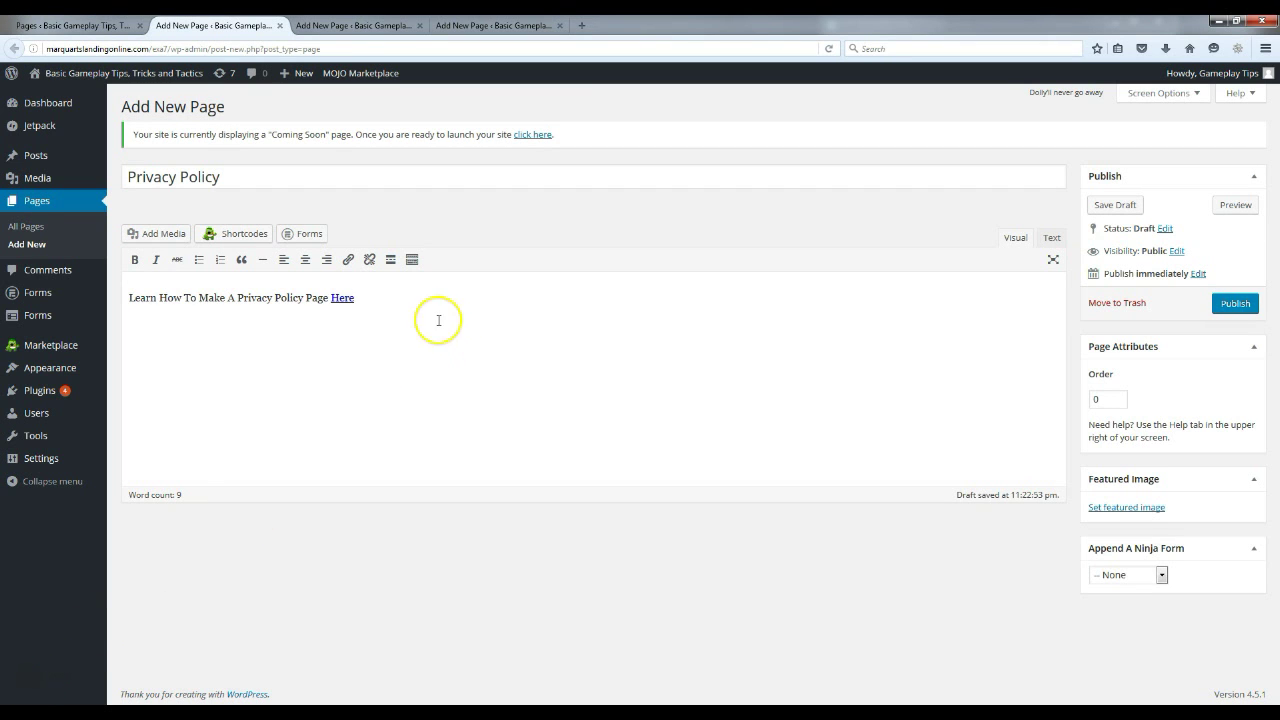
Publish the Privacy Policy, About Us and Contact Us draft pages in their tabs
{"action": "left_click", "coordinate": [340, 25]}
{"action": "left_click", "coordinate": [496, 26]}
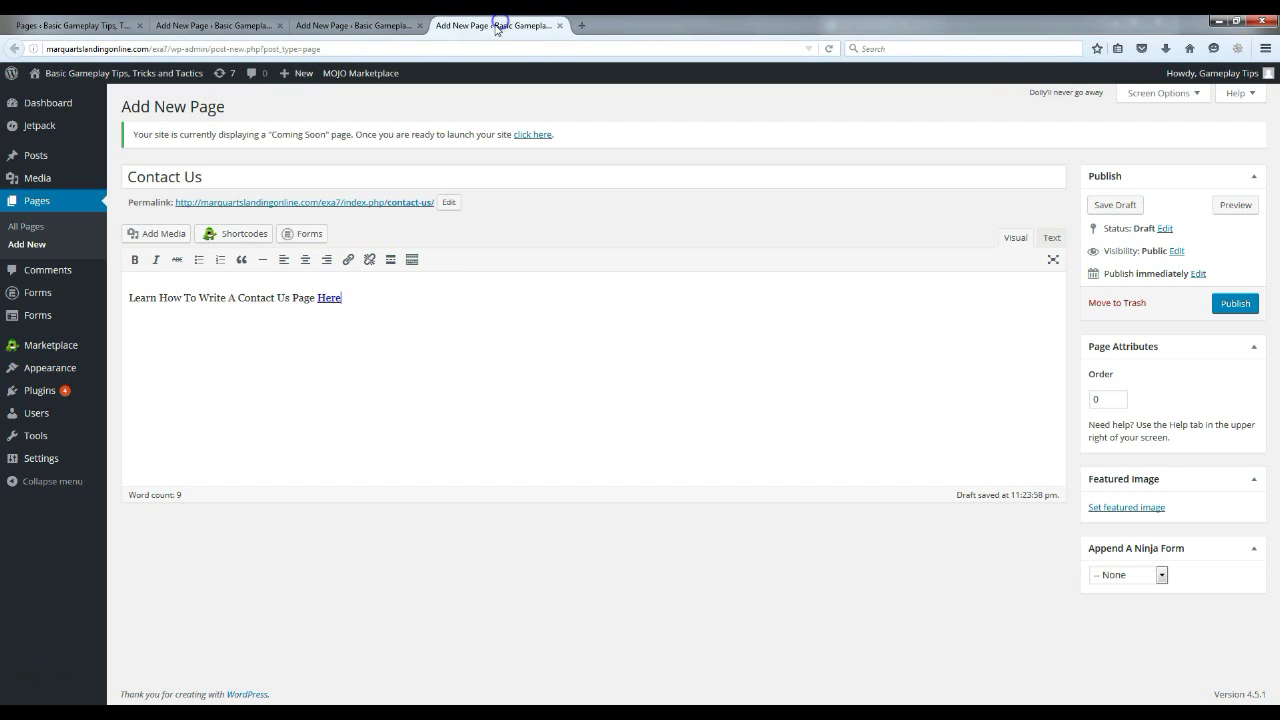
{"action": "left_click", "coordinate": [358, 25]}
{"action": "left_click", "coordinate": [245, 27]}
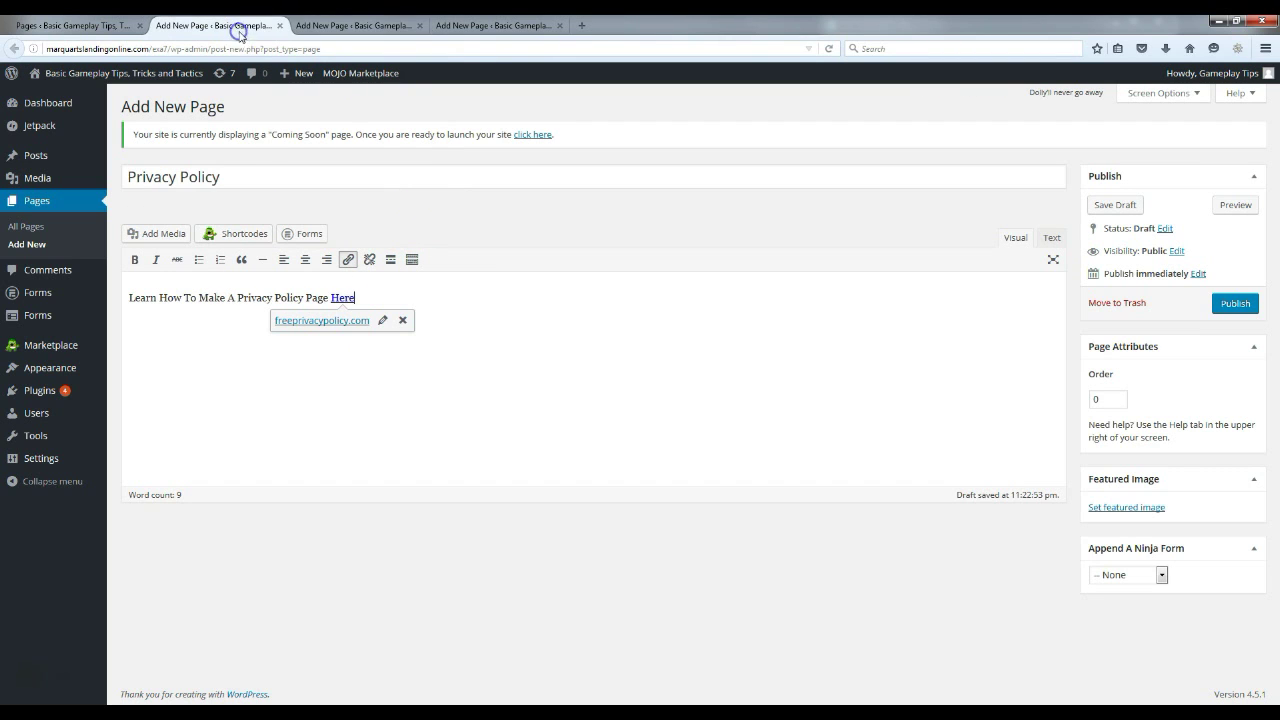
{"action": "left_click", "coordinate": [1233, 302]}
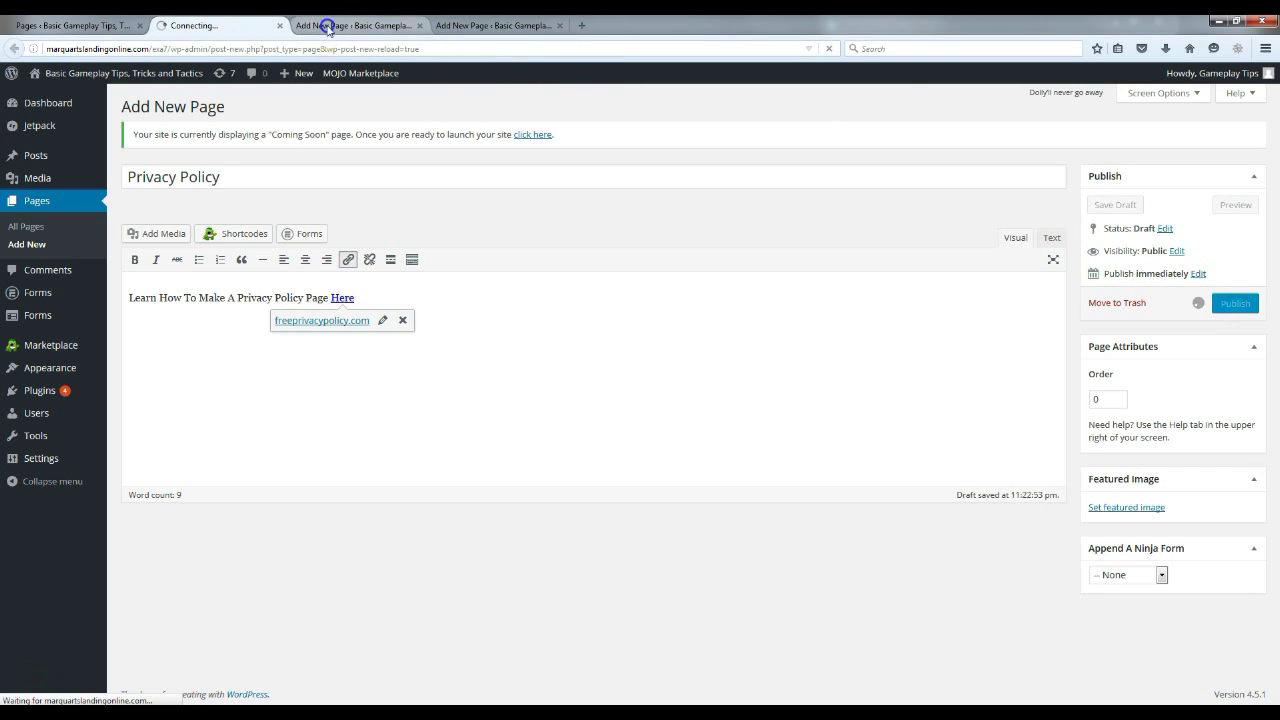
{"action": "left_click", "coordinate": [326, 25]}
{"action": "left_click", "coordinate": [1233, 303]}
{"action": "left_click", "coordinate": [480, 25]}
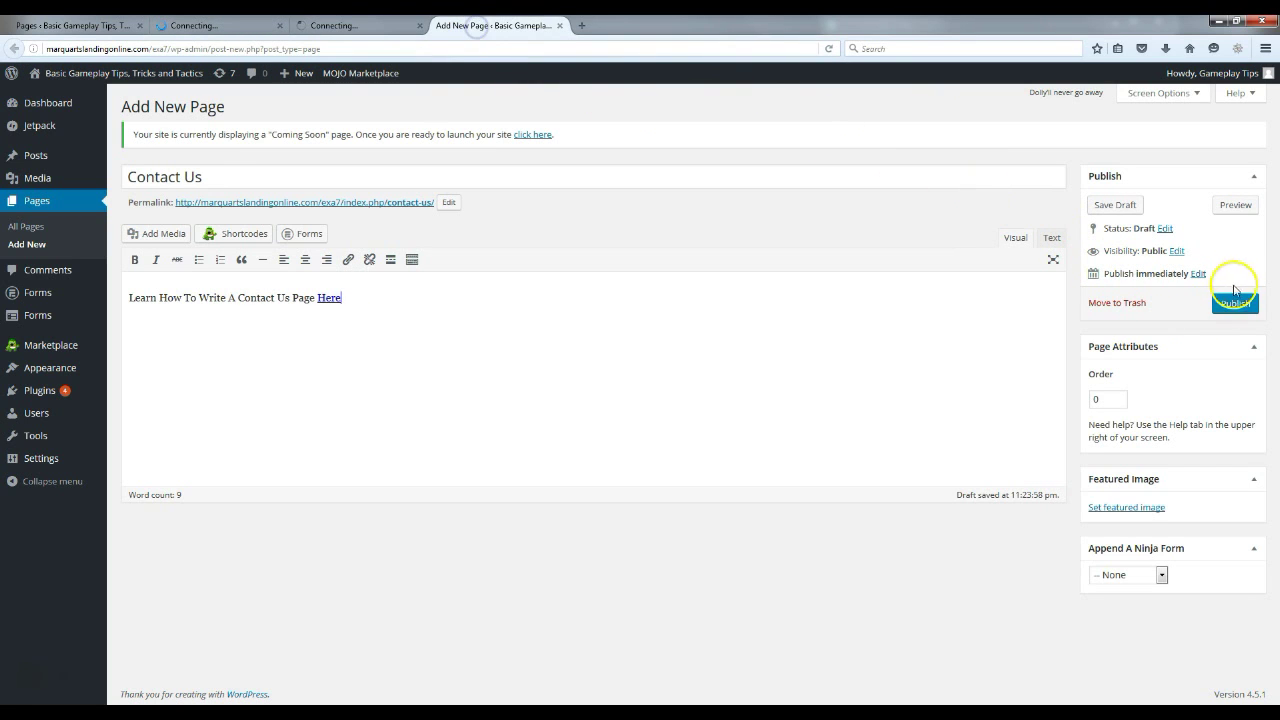
{"action": "left_click", "coordinate": [1233, 303]}
View the published Privacy Policy page live and follow its 'Here' link to the generator
{"action": "left_click", "coordinate": [220, 25]}
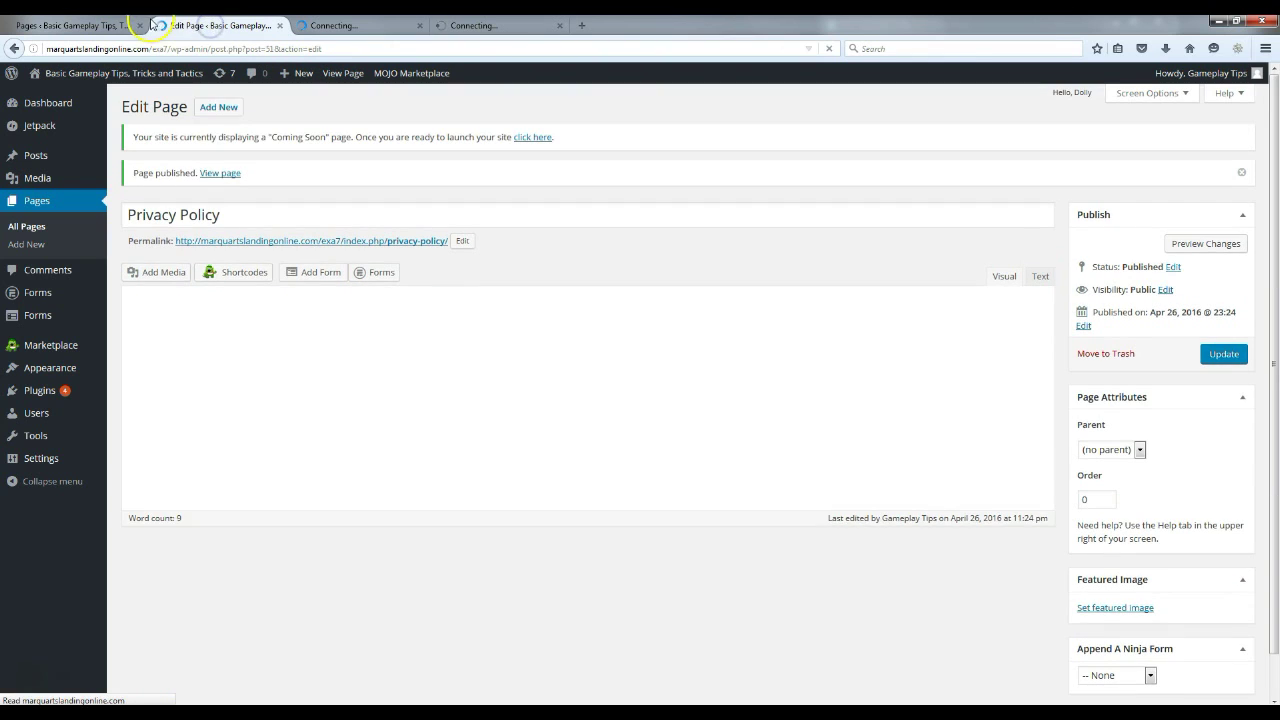
{"action": "left_click", "coordinate": [214, 174]}
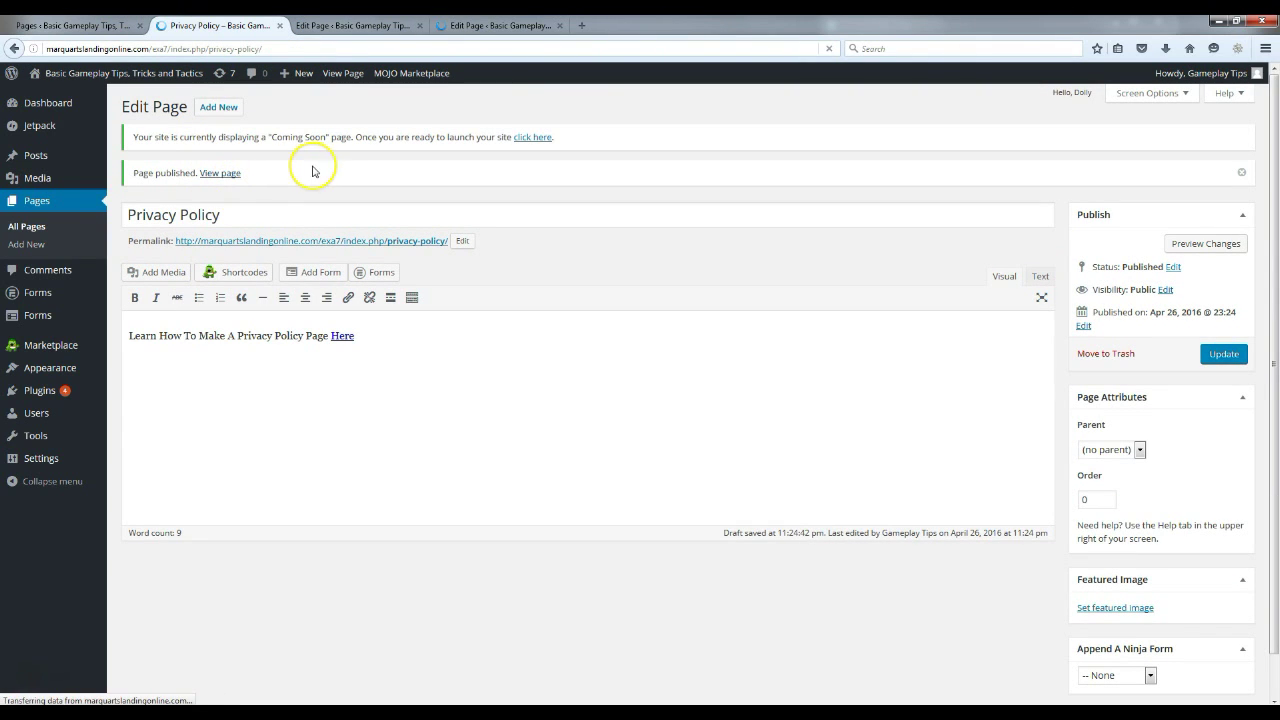
{"action": "scroll", "coordinate": [537, 323], "scroll_direction": "down", "scroll_amount": 5}
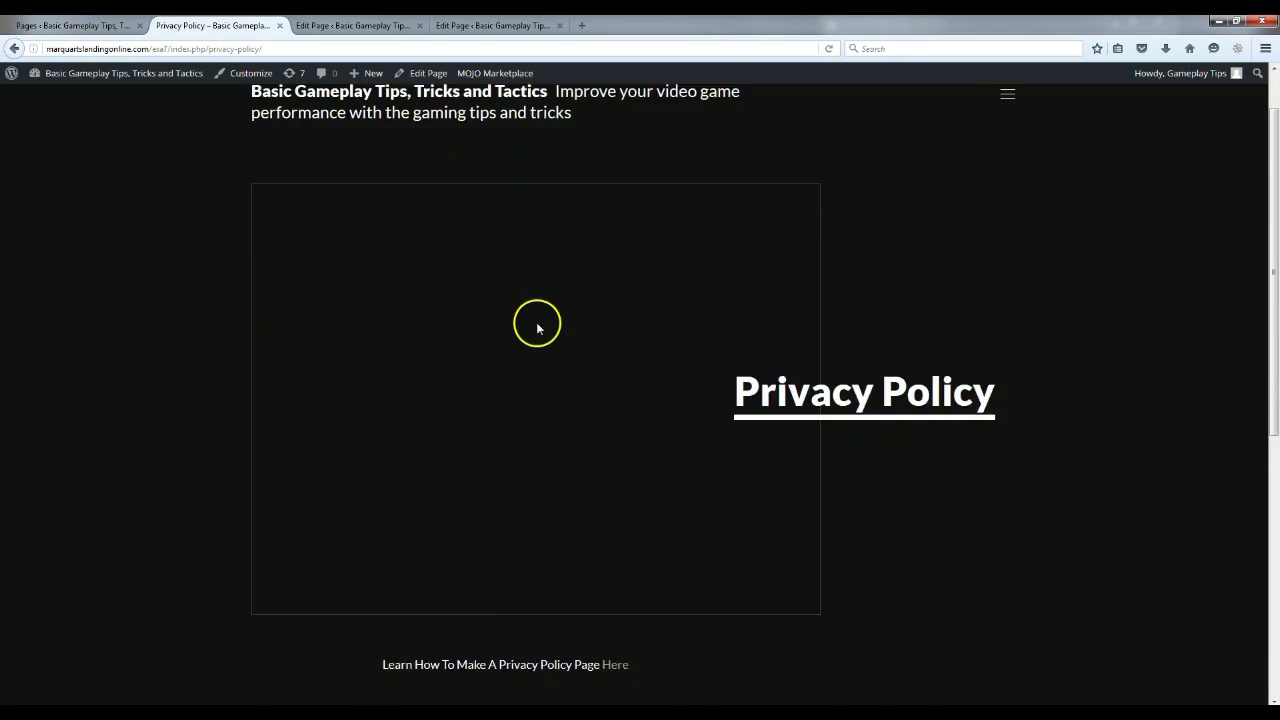
{"action": "scroll", "coordinate": [543, 333], "scroll_direction": "down", "scroll_amount": 1}
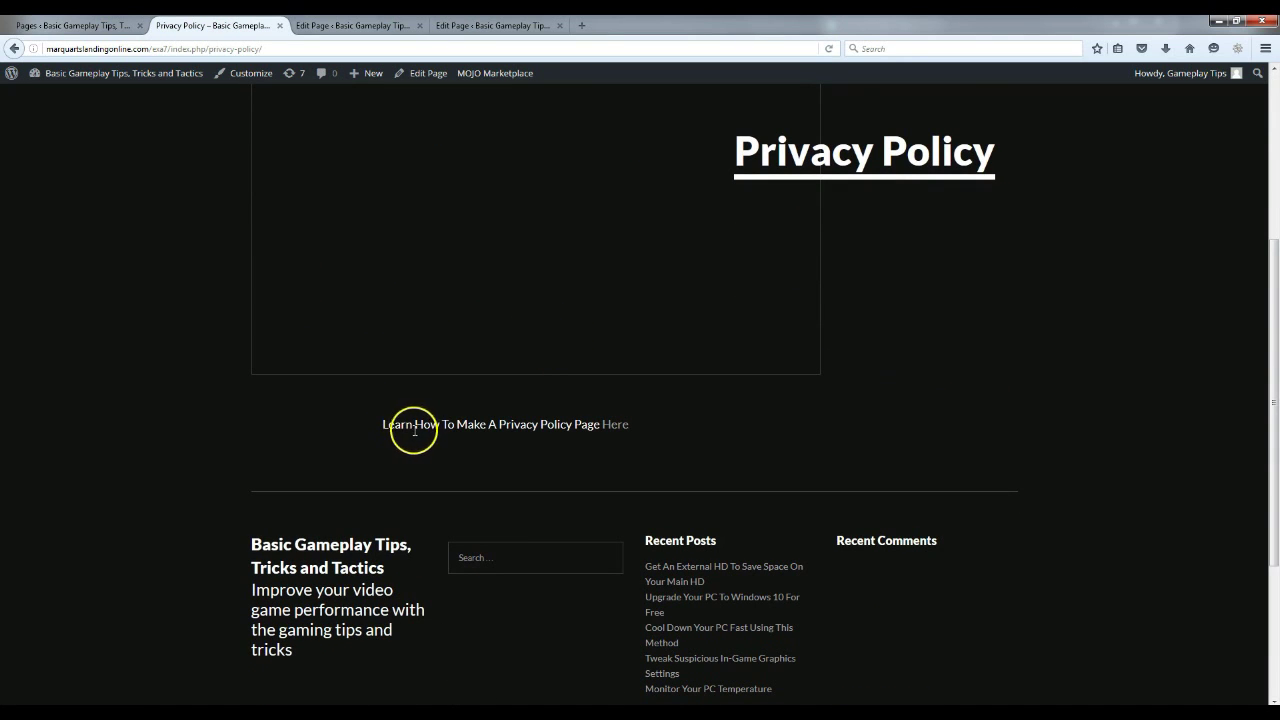
{"action": "left_click", "coordinate": [614, 426]}
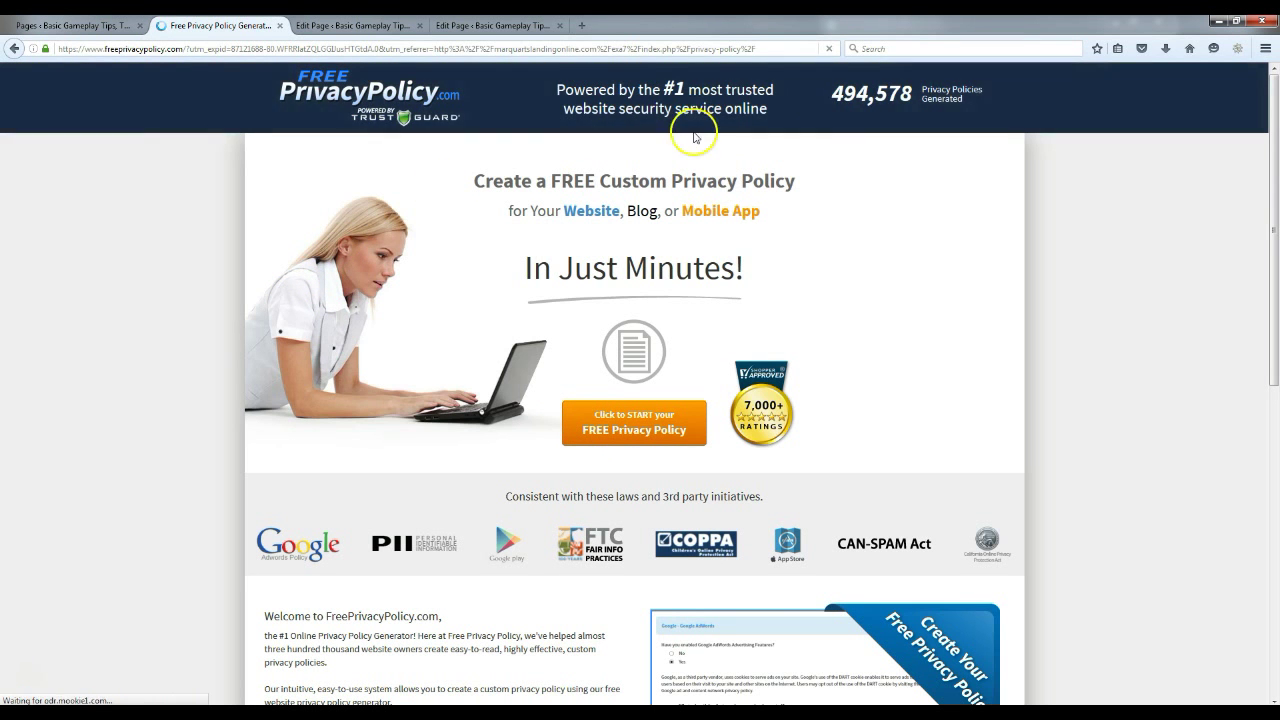
Dismiss the FreePrivacyPolicy.com trust score survey and return to the About Us page editor
{"action": "mouse_move", "coordinate": [1275, 150]}
{"action": "left_mouse_down"}
{"action": "mouse_move", "coordinate": [1275, 163]}
{"action": "mouse_move", "coordinate": [1275, 125]}
{"action": "left_mouse_up"}
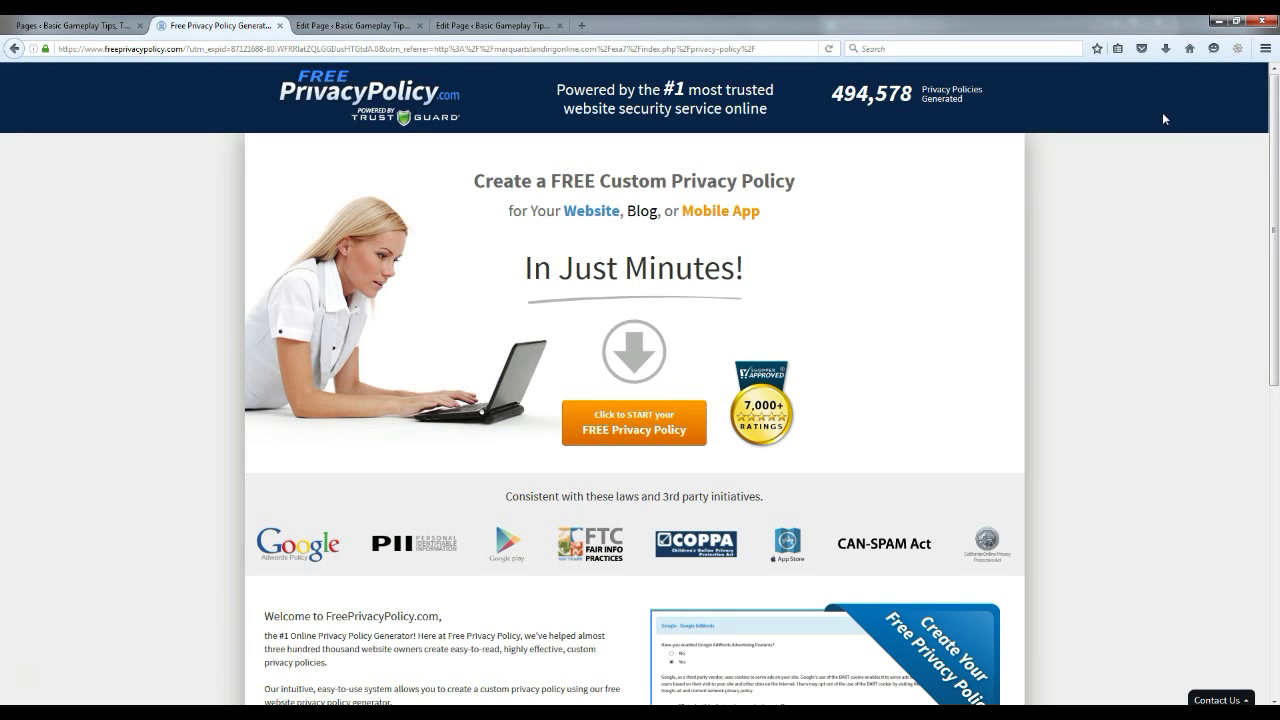
{"action": "left_click_drag", "start_coordinate": [1273, 94], "coordinate": [1275, 65]}
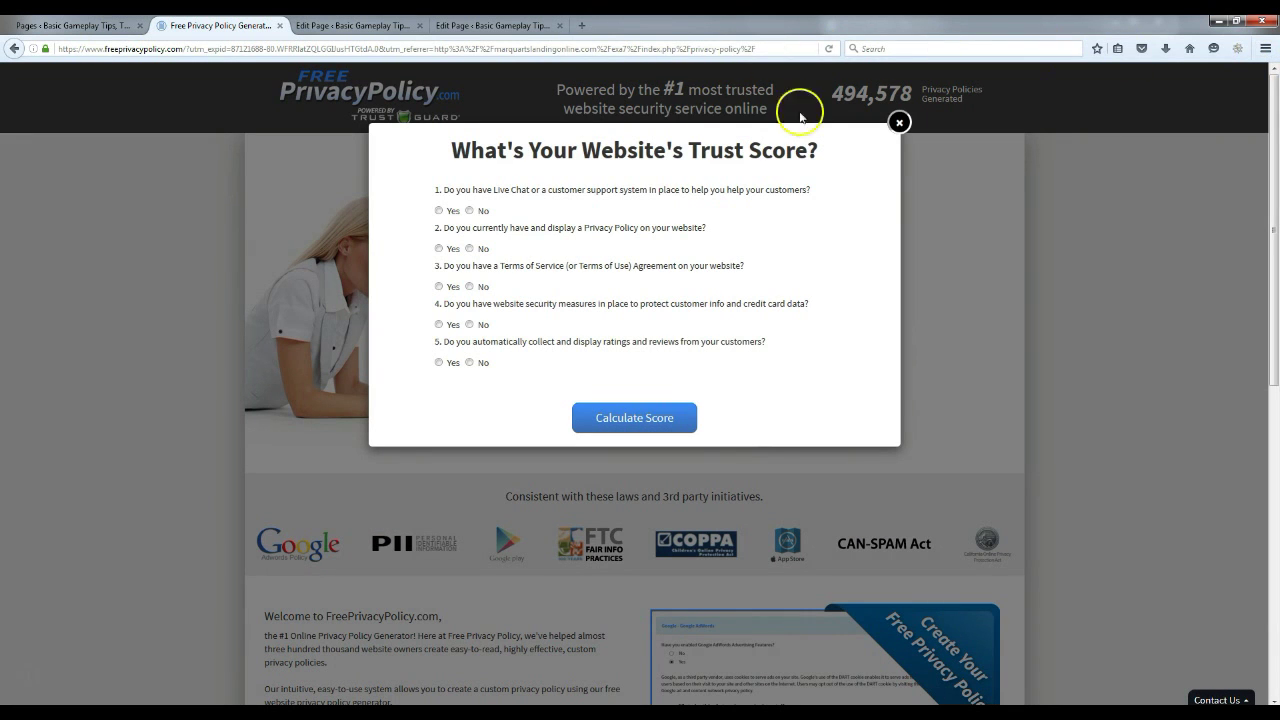
{"action": "left_click", "coordinate": [899, 122]}
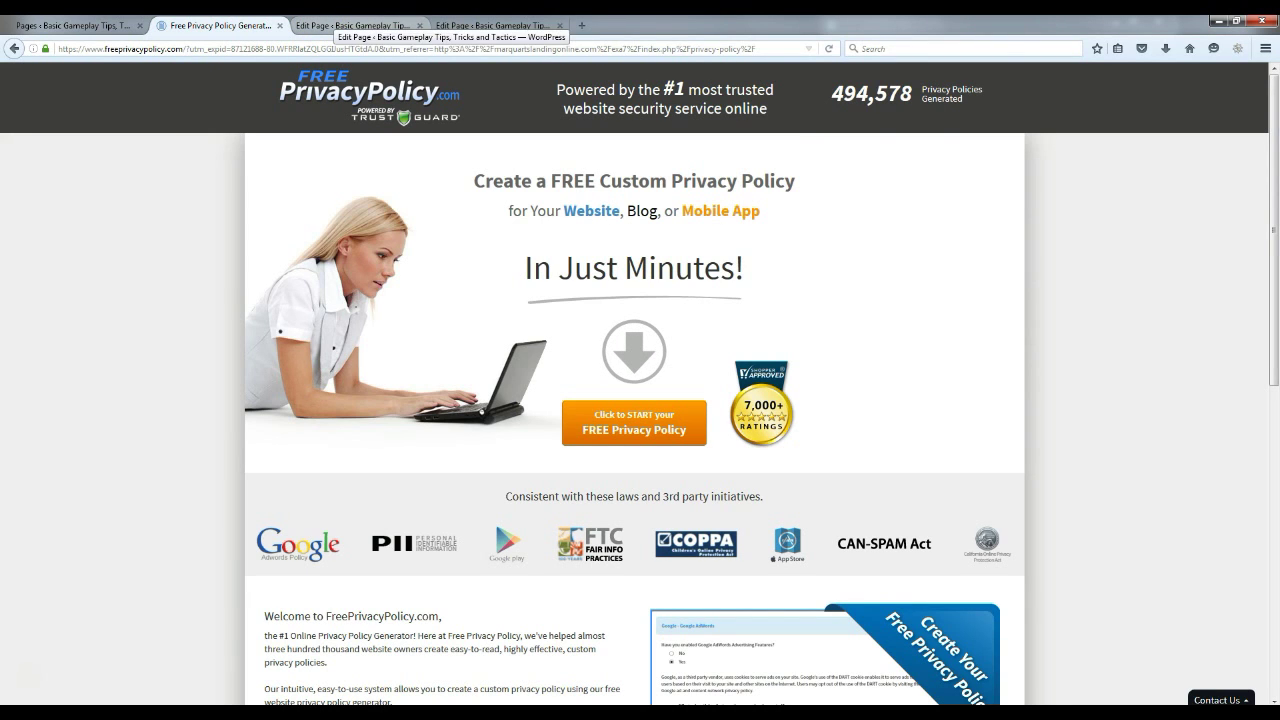
{"action": "left_click", "coordinate": [335, 27]}
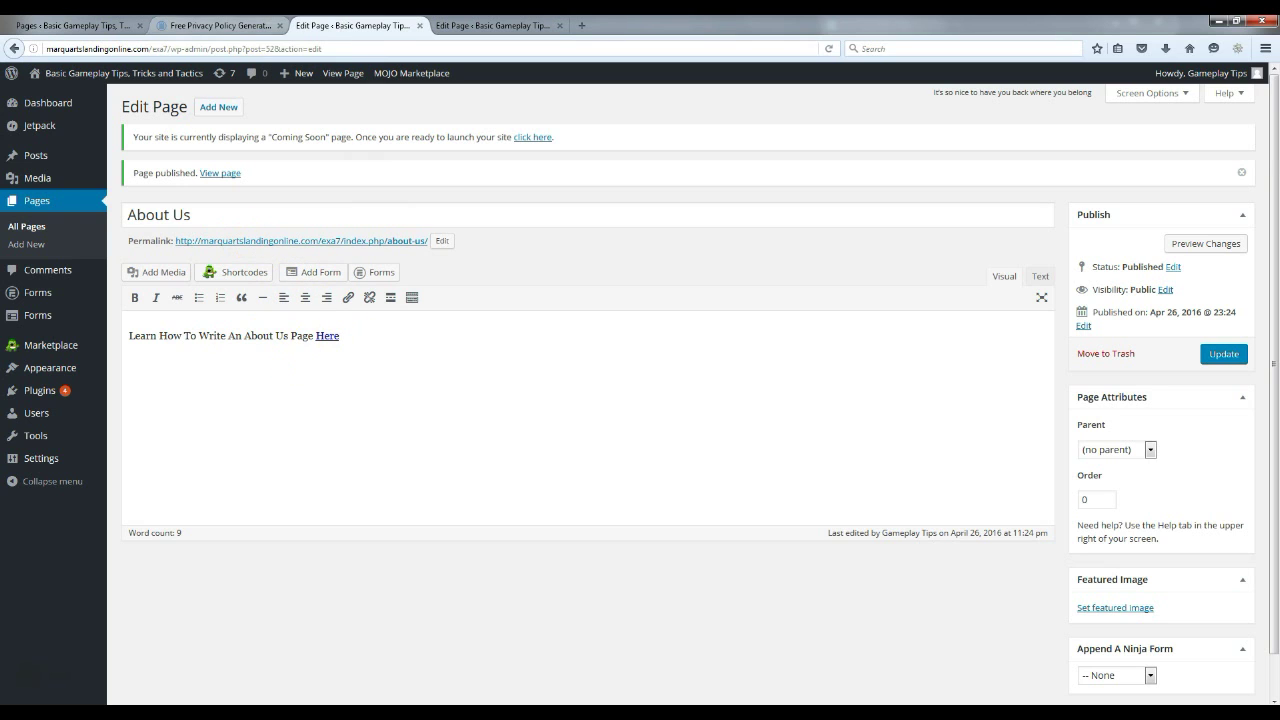
Visit the live blog from the Pages list and open About Us from its navigation menu
{"action": "left_click", "coordinate": [165, 26]}
{"action": "left_click", "coordinate": [110, 26]}
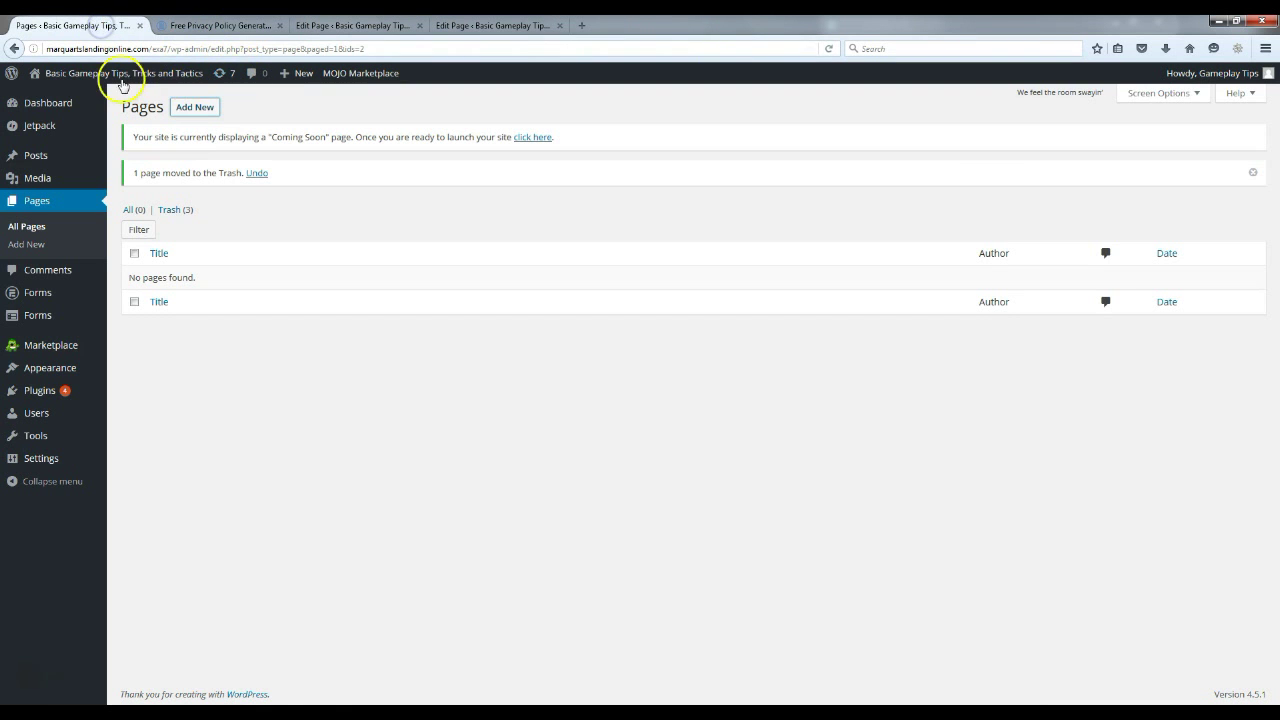
{"action": "mouse_move", "coordinate": [114, 80]}
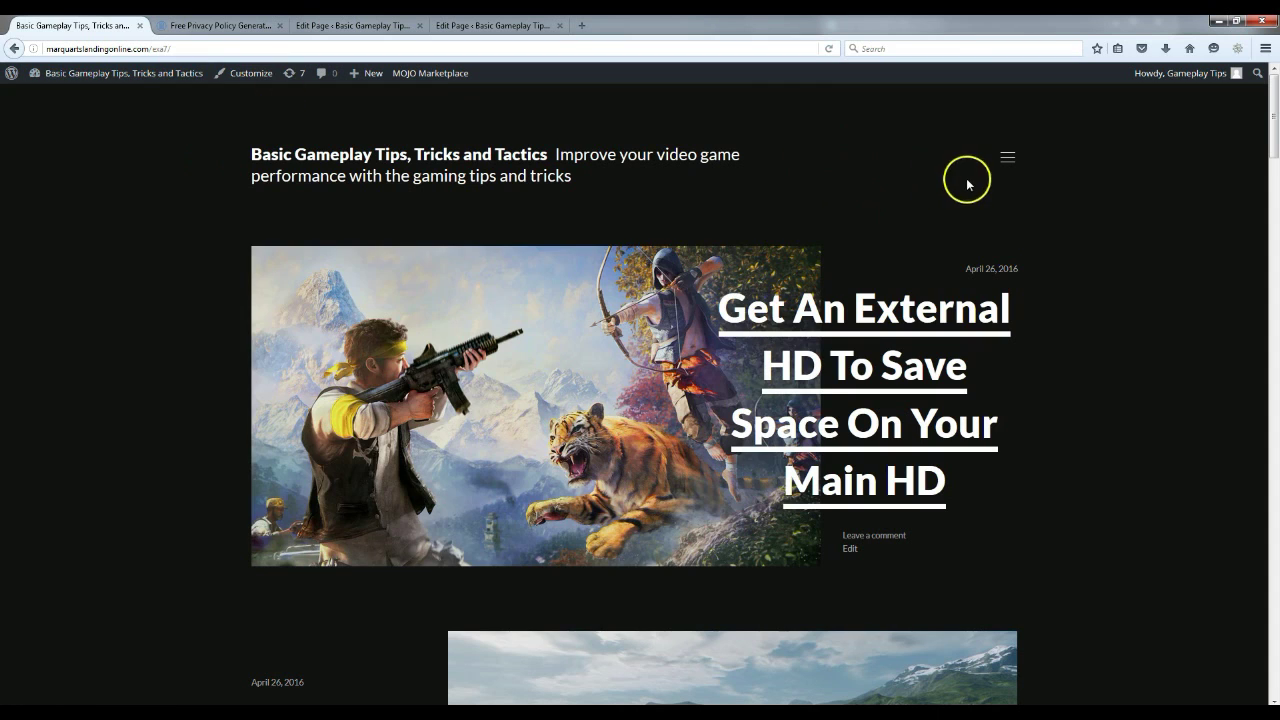
{"action": "left_click", "coordinate": [1006, 158]}
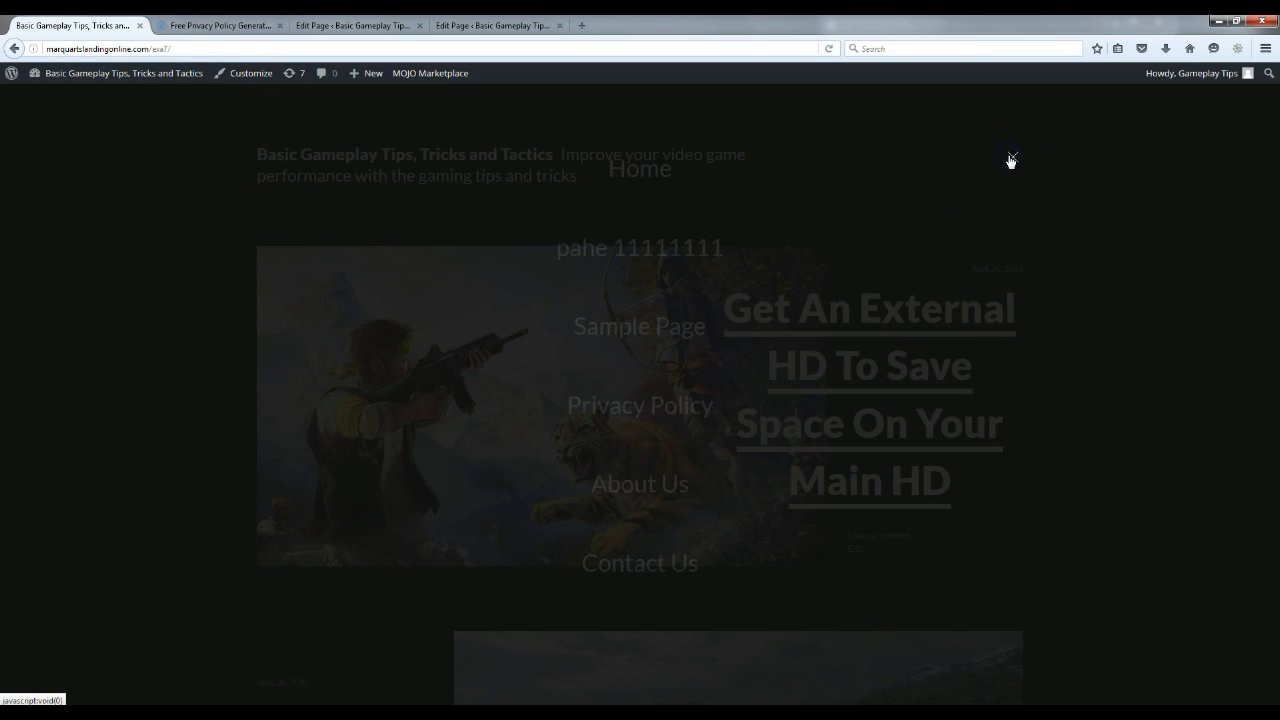
{"action": "left_click", "coordinate": [657, 484]}
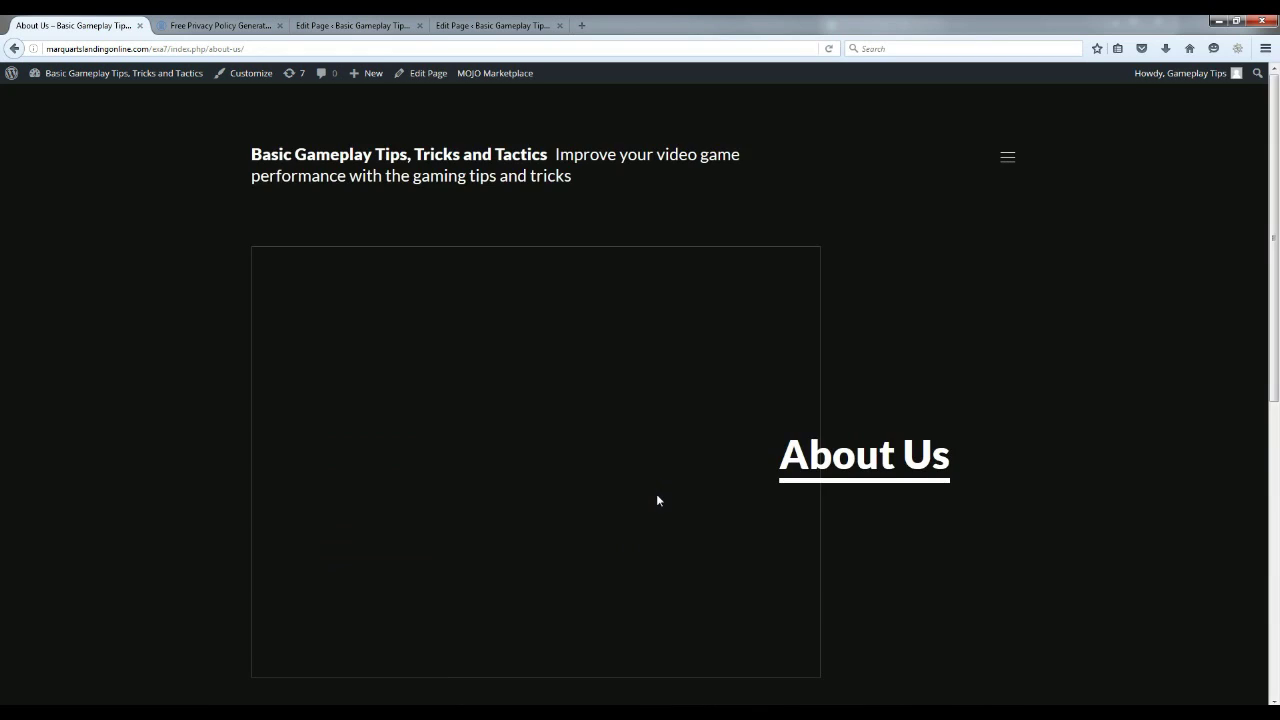
{"action": "scroll", "coordinate": [620, 466], "scroll_direction": "down", "scroll_amount": 4}
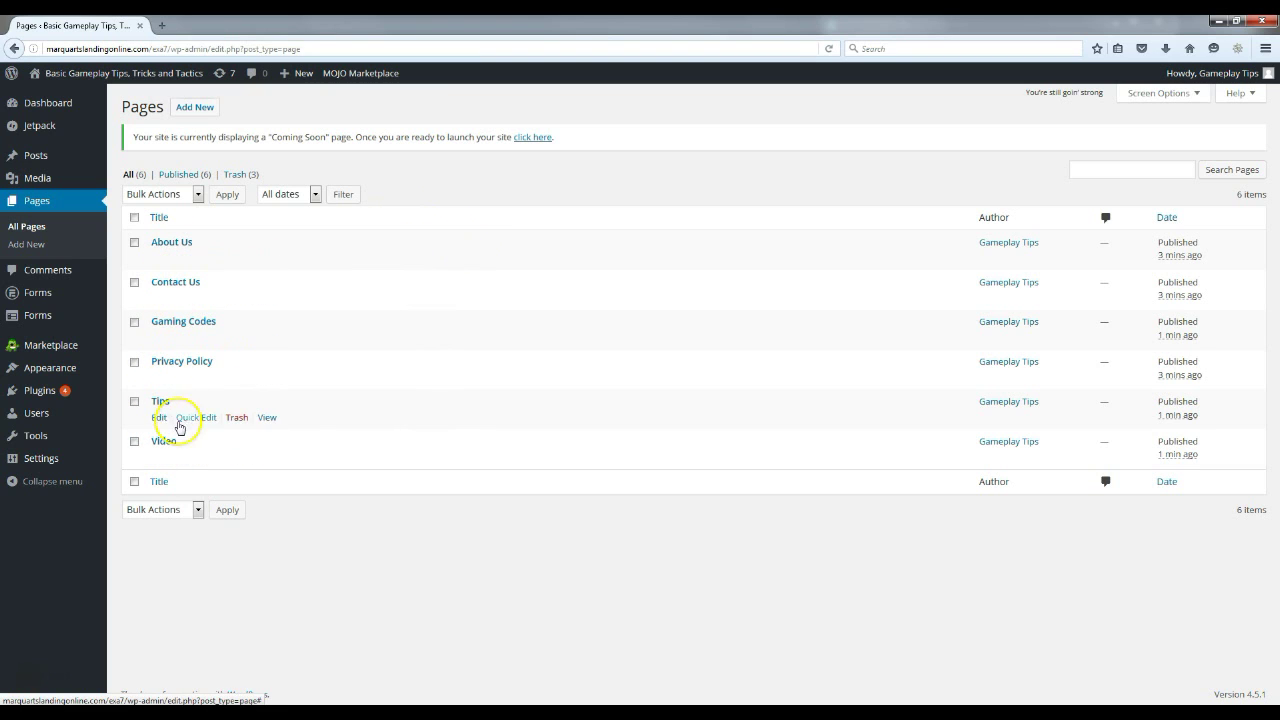
Open the Posts list in a new tab and edit 'Get An External HD To Save Space On Your Main HD'
{"action": "right_click", "coordinate": [34, 153]}
{"action": "left_click", "coordinate": [90, 161]}
{"action": "left_click", "coordinate": [186, 25]}
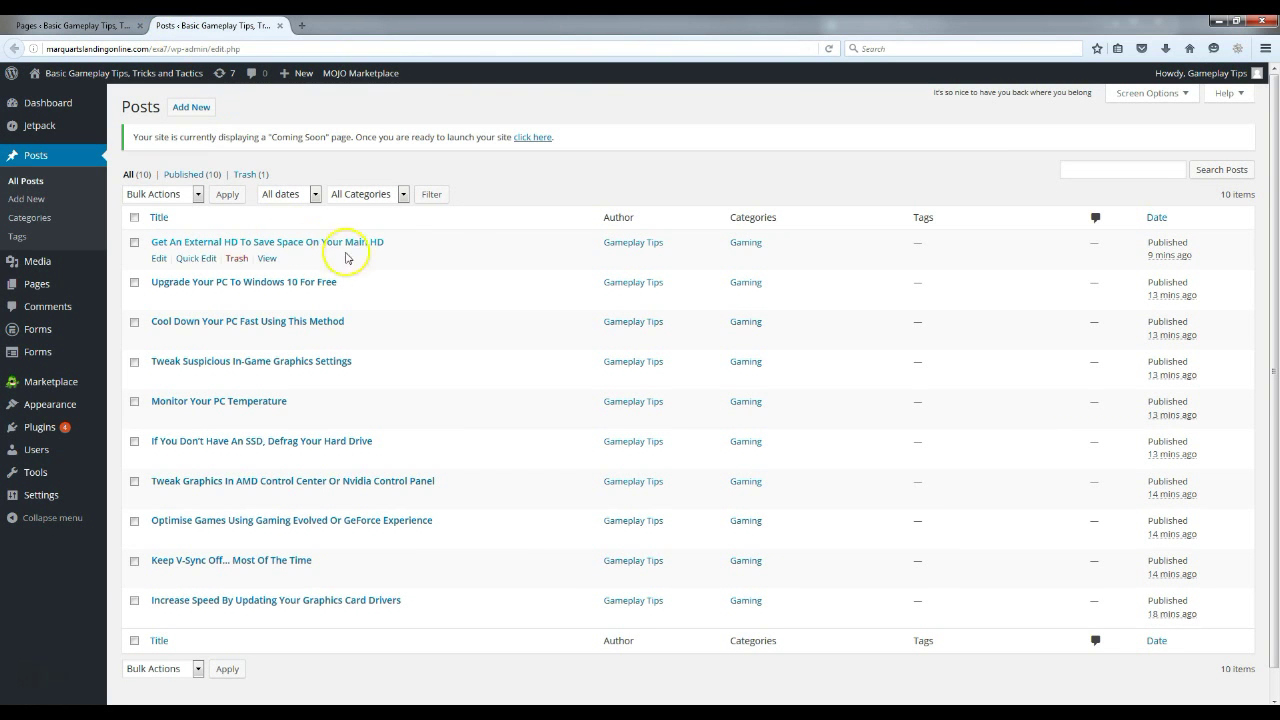
{"action": "left_click", "coordinate": [277, 245]}
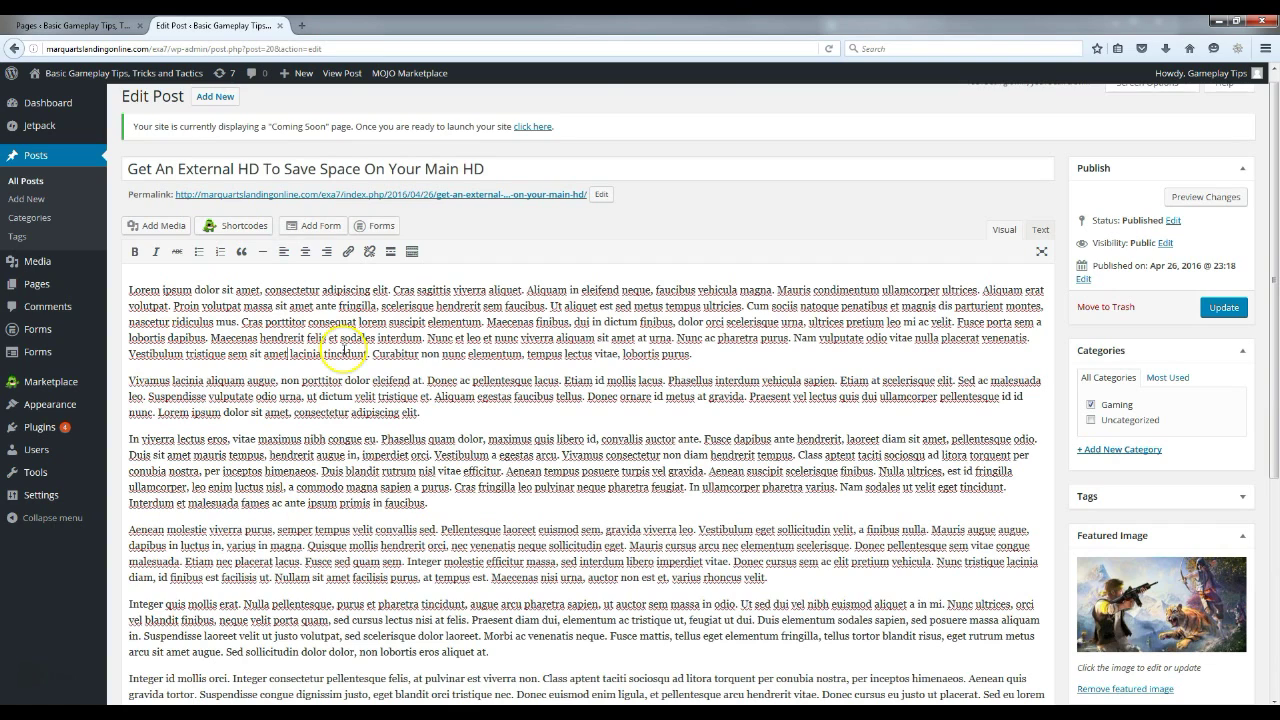
Close the Insert Media window unused, center-align the paragraph, and show the second formatting toolbar row
{"action": "left_click", "coordinate": [157, 226]}
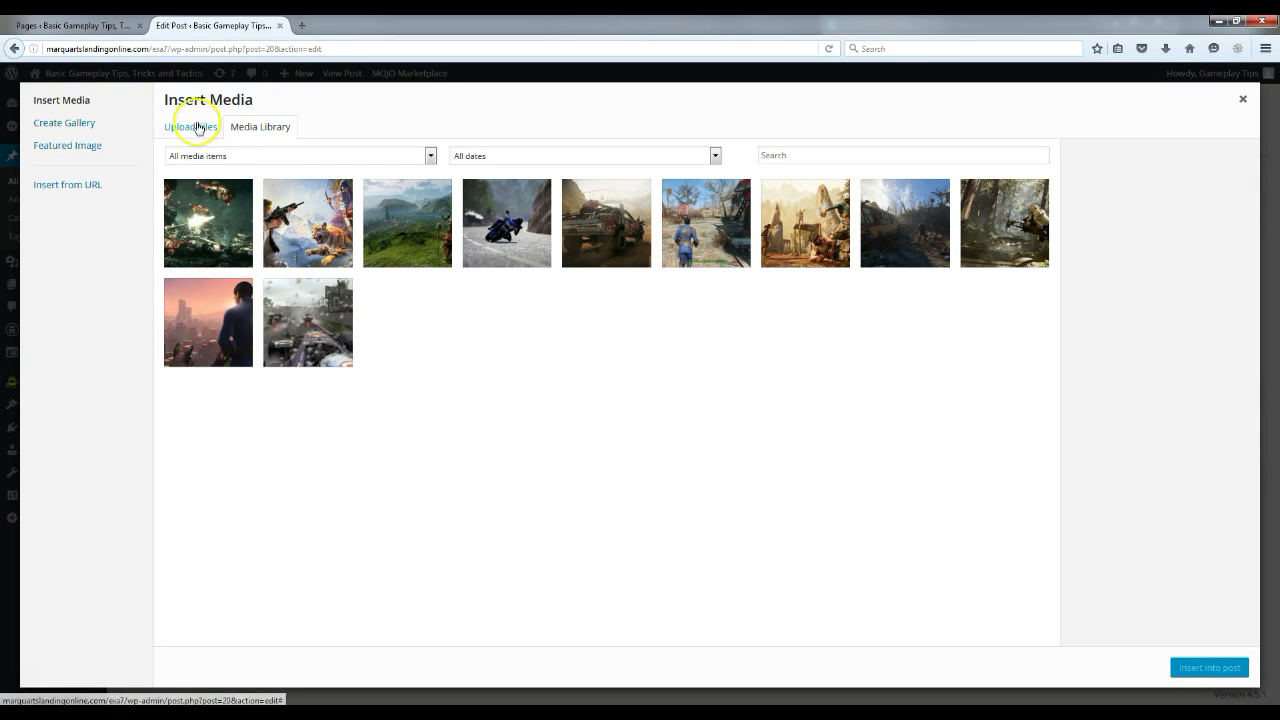
{"action": "left_click", "coordinate": [1212, 670]}
{"action": "left_click", "coordinate": [1242, 99]}
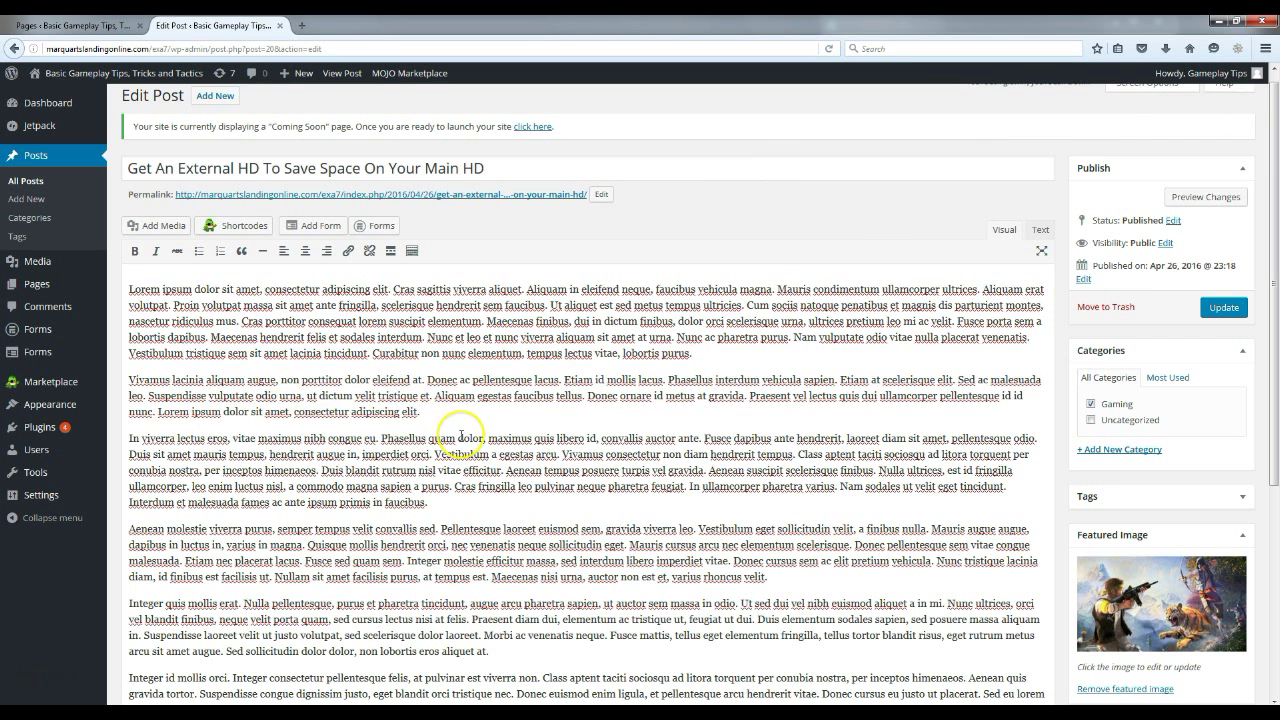
{"action": "left_click", "coordinate": [306, 252]}
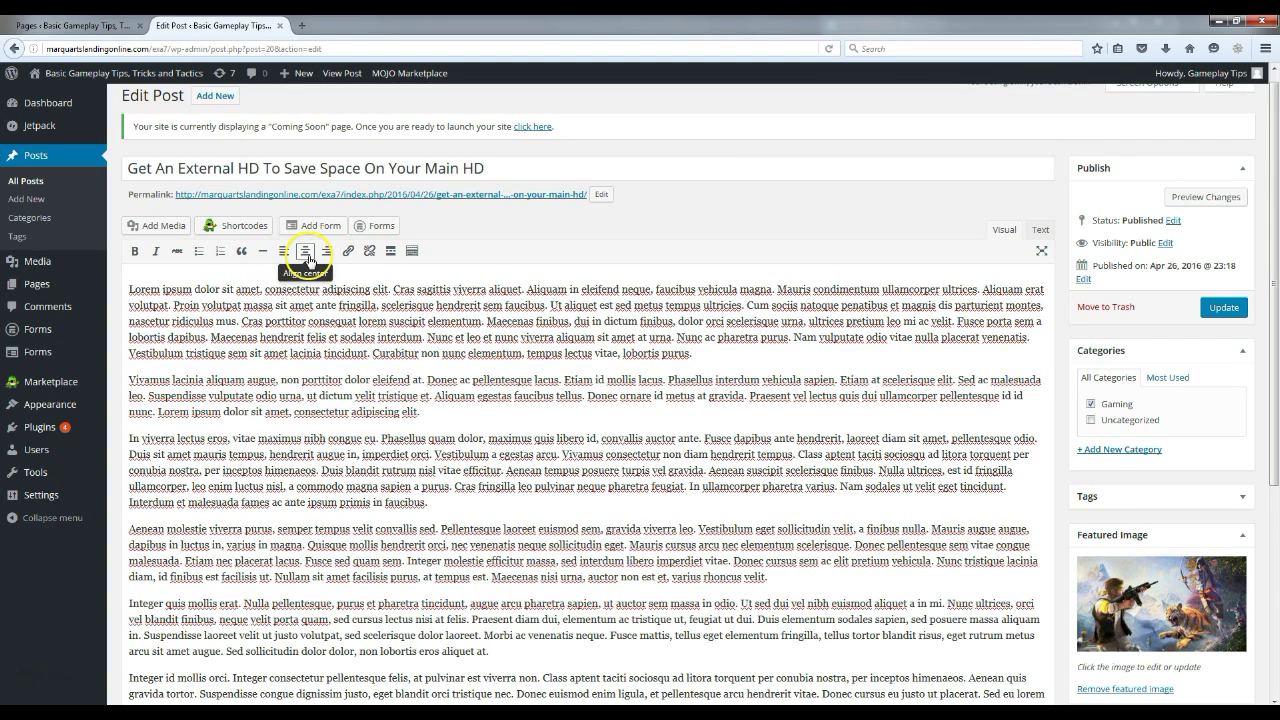
{"action": "left_click", "coordinate": [411, 252]}
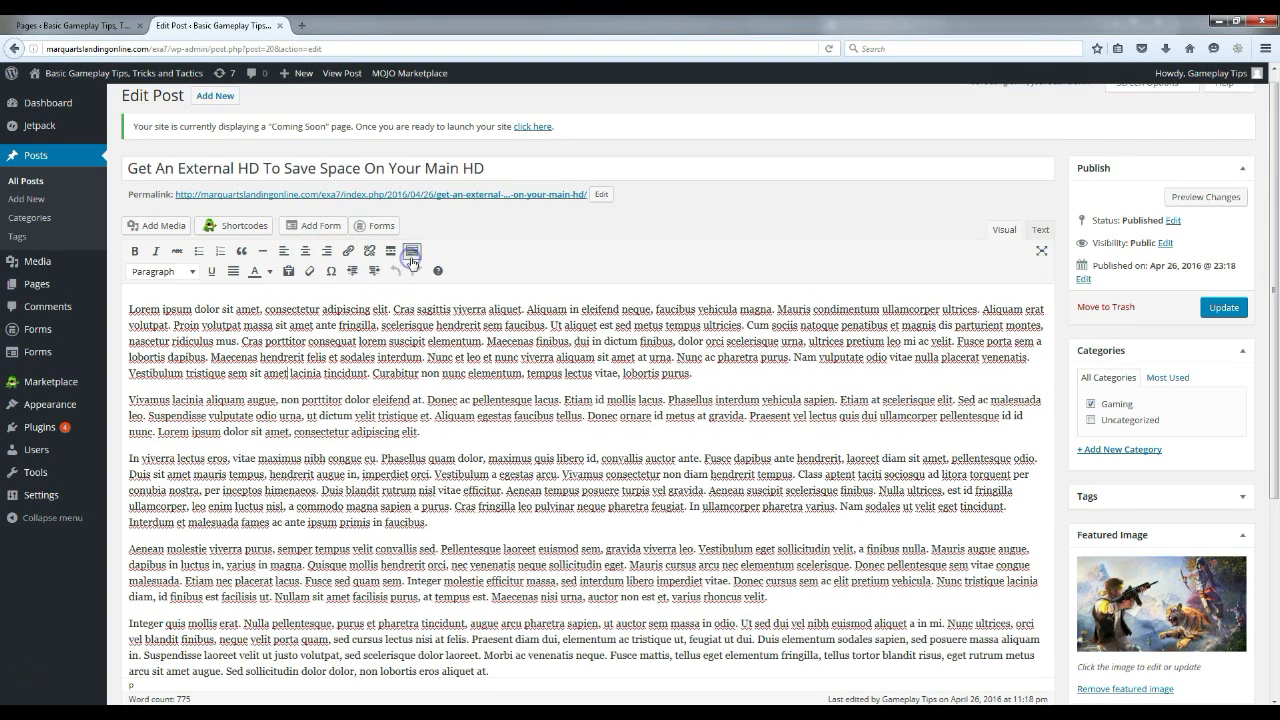
Place the cursor between 'egestas' and 'arcu' in the post text, then open the live site in a new tab
{"action": "left_click", "coordinate": [549, 316]}
{"action": "left_click", "coordinate": [536, 473]}
{"action": "scroll", "coordinate": [450, 460], "scroll_direction": "down", "scroll_amount": 5}
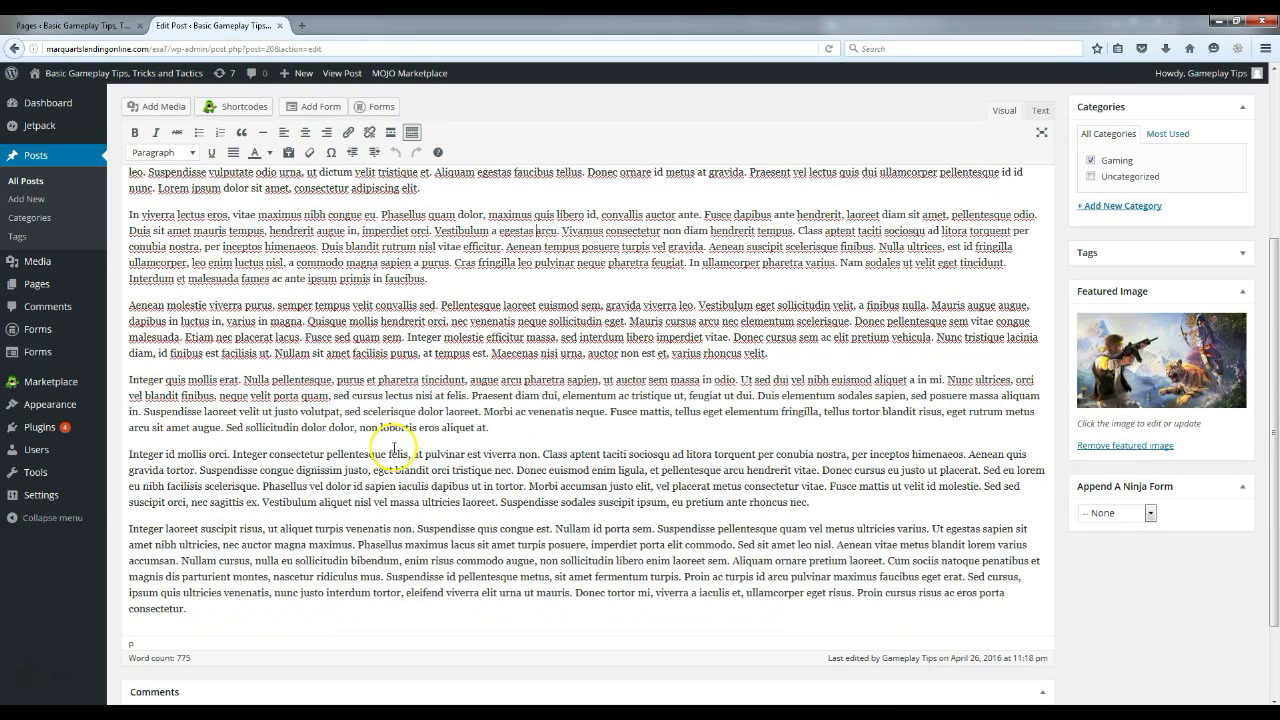
{"action": "scroll", "coordinate": [398, 440], "scroll_direction": "up", "scroll_amount": 5}
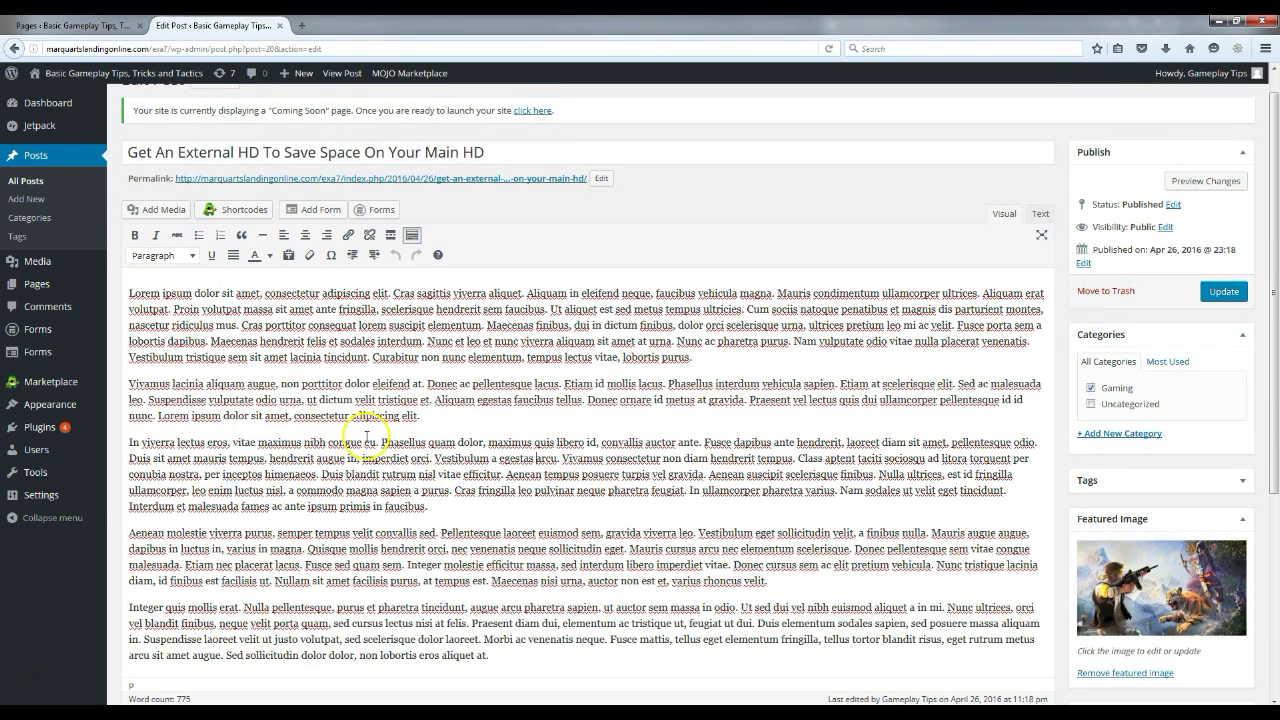
{"action": "right_click", "coordinate": [136, 72]}
{"action": "left_click", "coordinate": [175, 83]}
Switch to the live blog and close the Pages and Edit Post admin tabs
{"action": "left_click", "coordinate": [338, 22]}
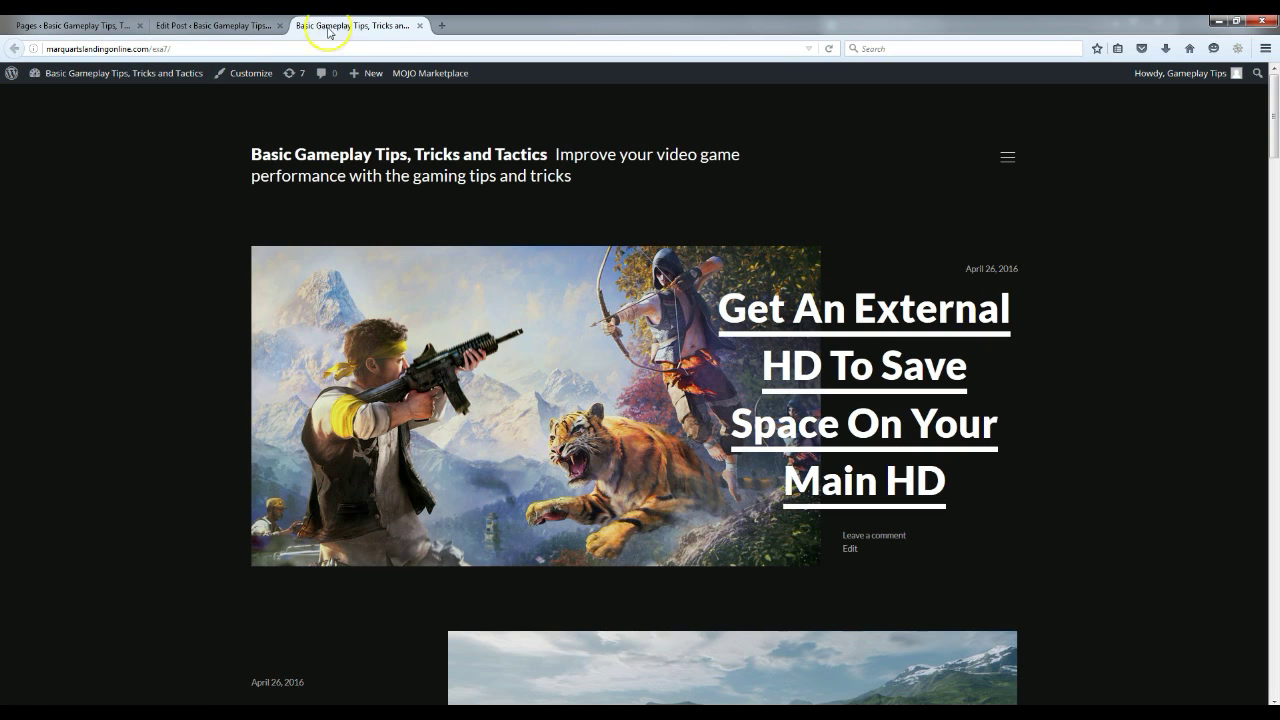
{"action": "left_click", "coordinate": [140, 25]}
{"action": "left_click", "coordinate": [140, 25]}
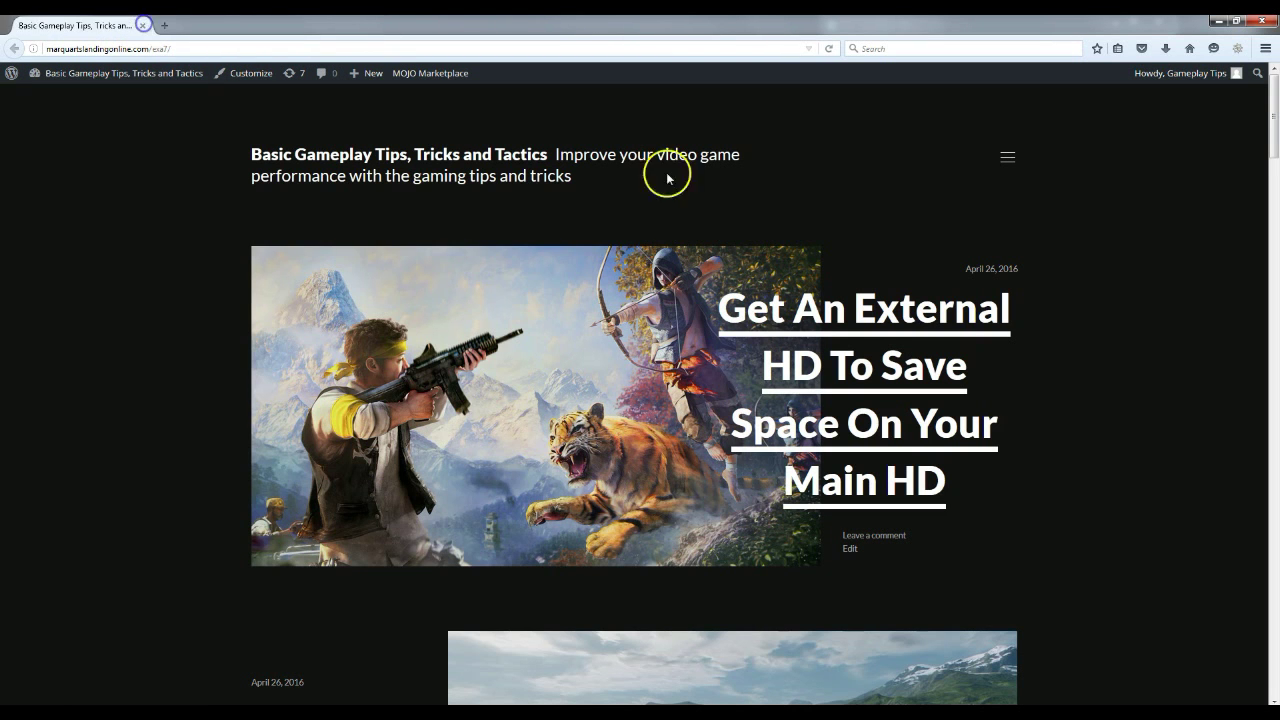
Check that the navigation menu lists Privacy Policy, About Us and Contact Us, then close it
{"action": "left_click", "coordinate": [1007, 157]}
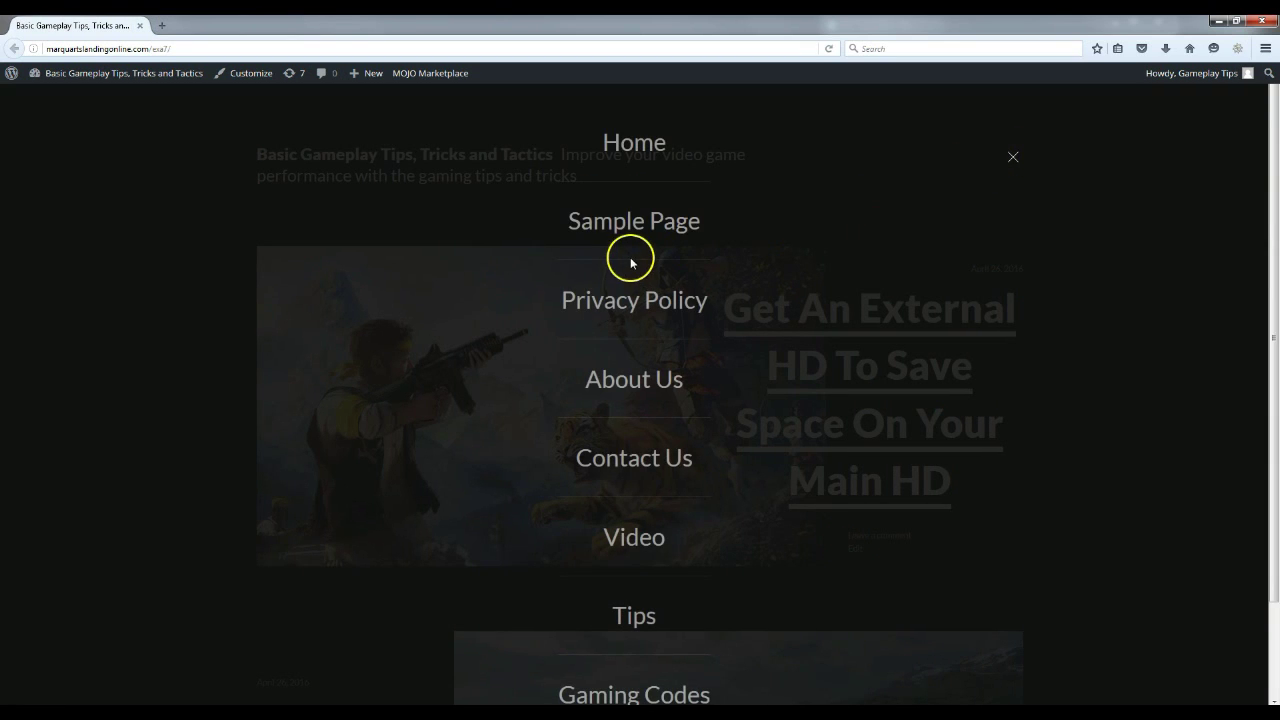
{"action": "scroll", "coordinate": [629, 271], "scroll_direction": "down", "scroll_amount": 2}
{"action": "scroll", "coordinate": [645, 295], "scroll_direction": "up", "scroll_amount": 2}
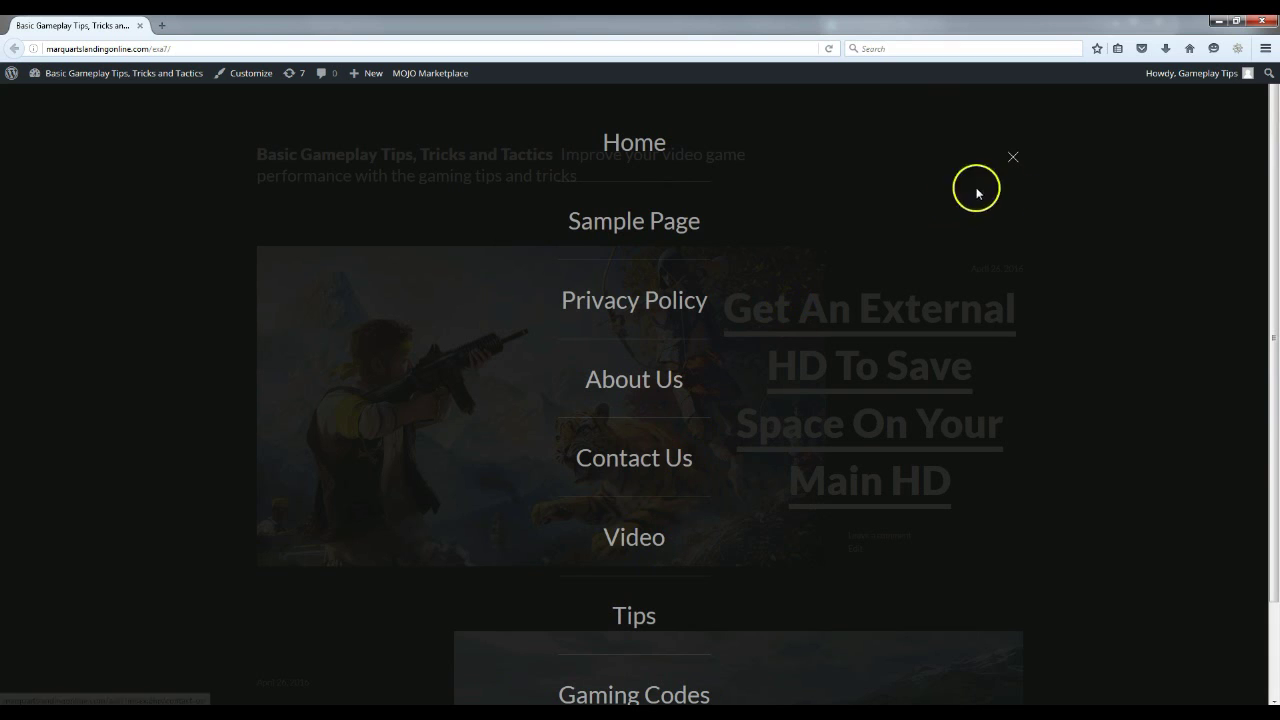
{"action": "left_click", "coordinate": [1013, 158]}
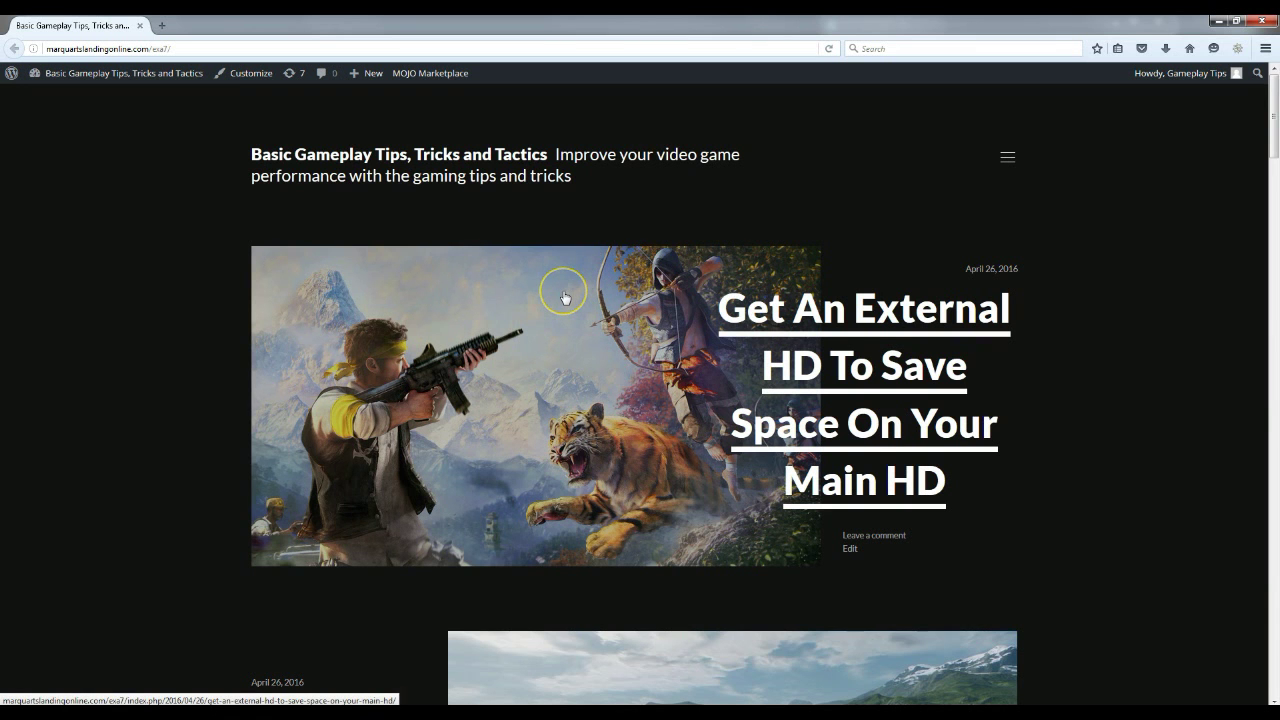
{"action": "scroll", "coordinate": [560, 296], "scroll_direction": "down", "scroll_amount": 4}
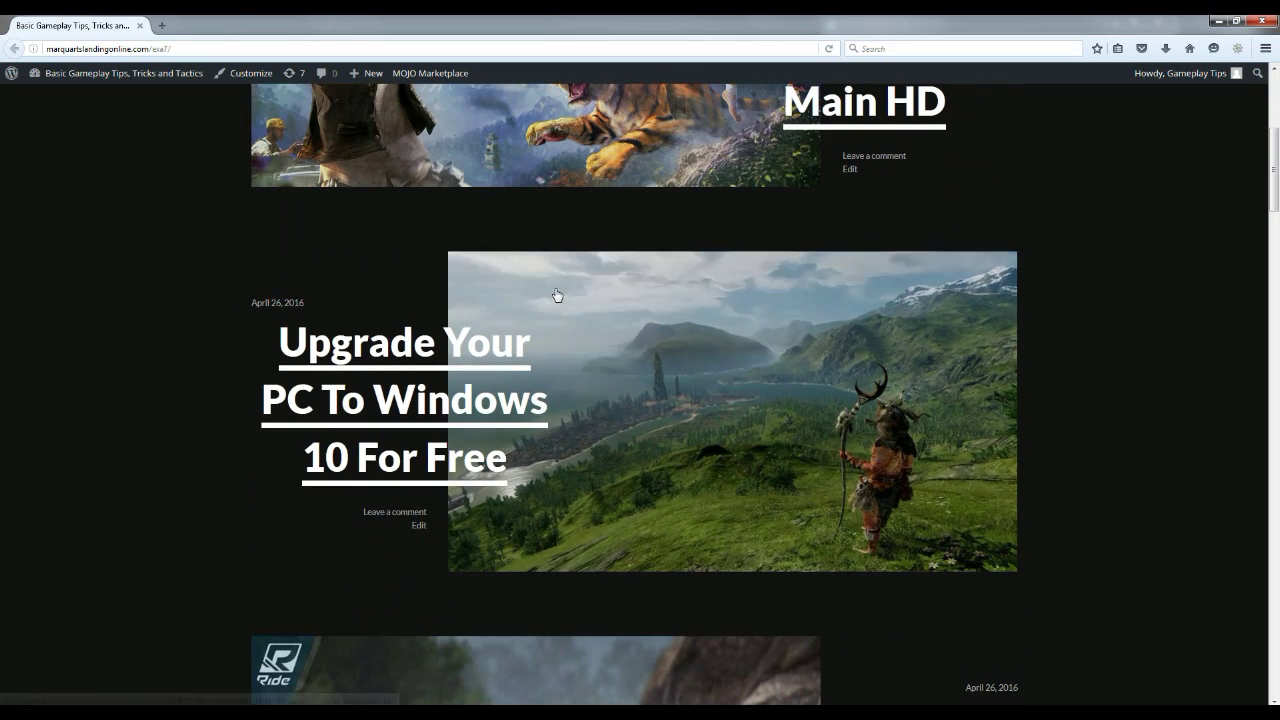
{"action": "scroll", "coordinate": [1056, 262], "scroll_direction": "down", "scroll_amount": 2}
{"action": "scroll", "coordinate": [1050, 263], "scroll_direction": "down", "scroll_amount": 3}
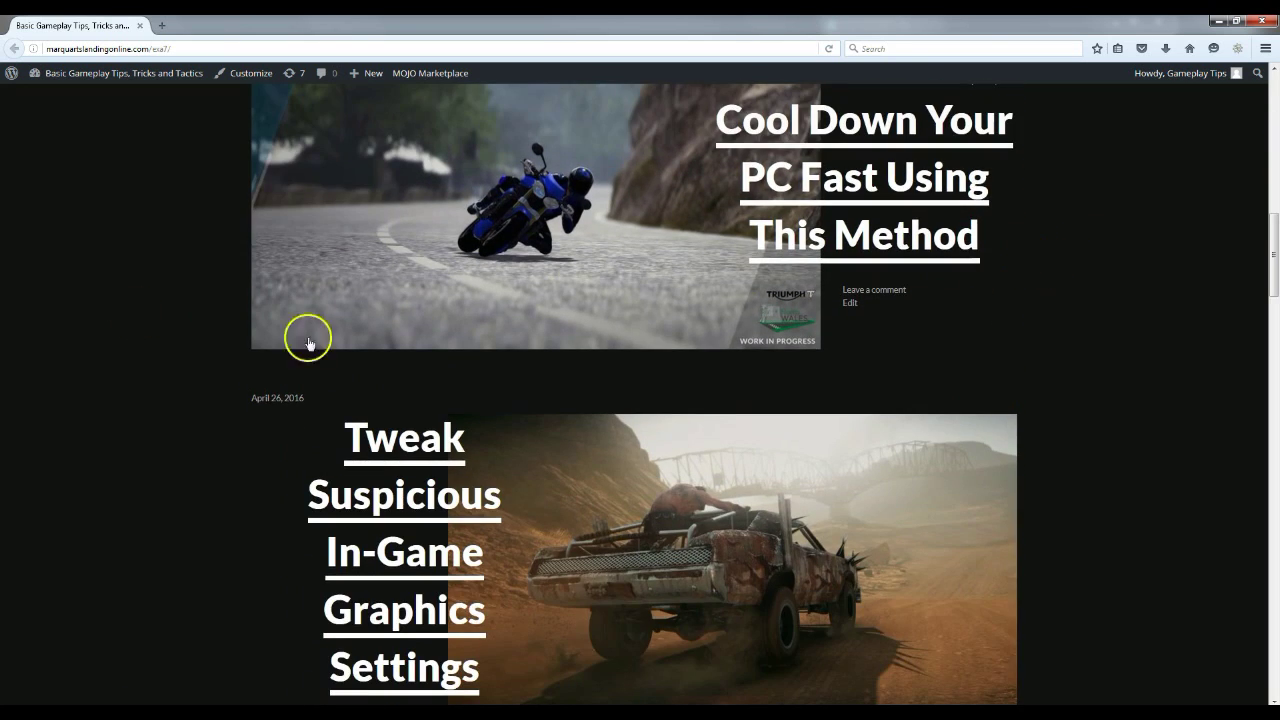
{"action": "scroll", "coordinate": [760, 420], "scroll_direction": "down", "scroll_amount": 3}
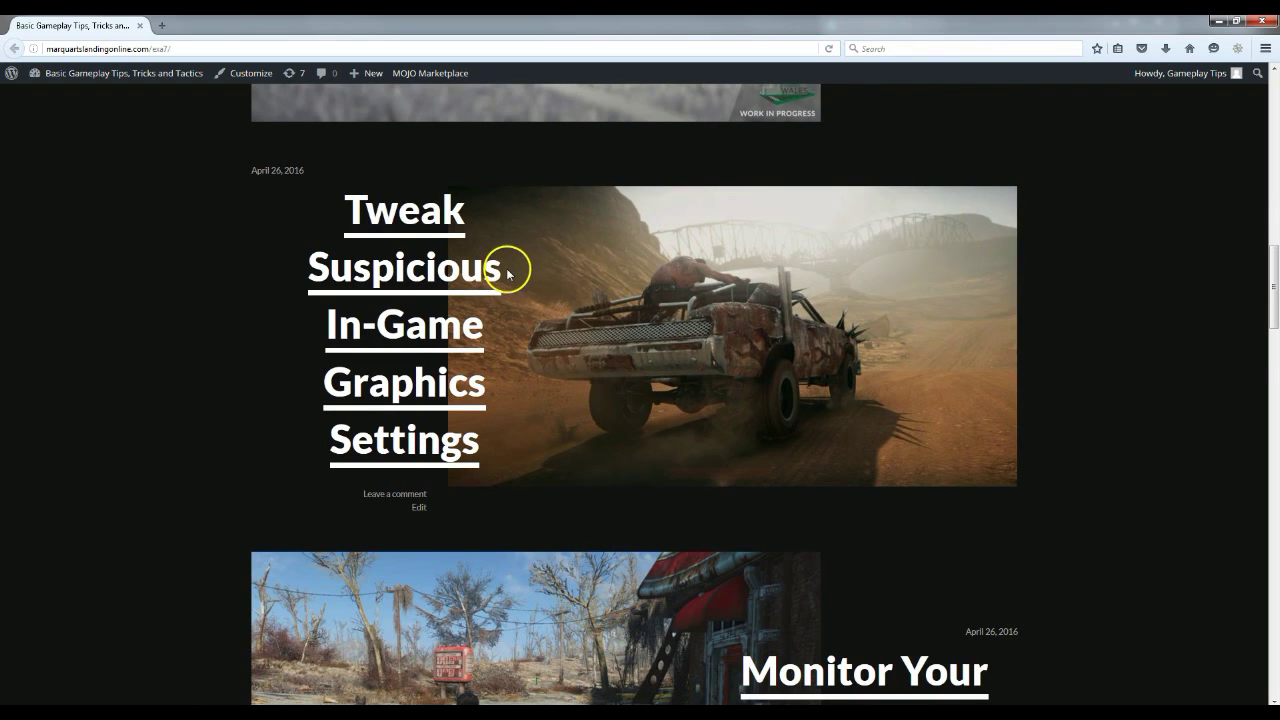
{"action": "scroll", "coordinate": [516, 275], "scroll_direction": "down", "scroll_amount": 4}
{"action": "scroll", "coordinate": [500, 300], "scroll_direction": "down", "scroll_amount": 3}
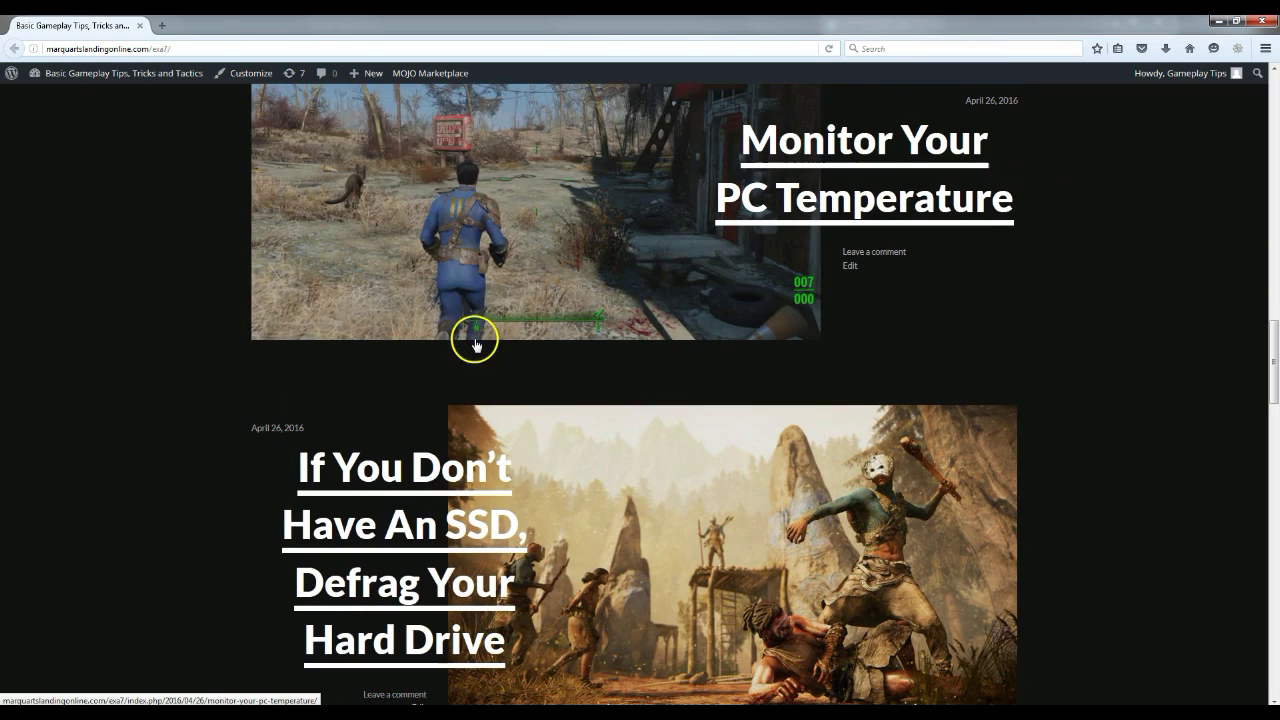
{"action": "scroll", "coordinate": [470, 340], "scroll_direction": "down", "scroll_amount": 2}
{"action": "scroll", "coordinate": [493, 358], "scroll_direction": "down", "scroll_amount": 2}
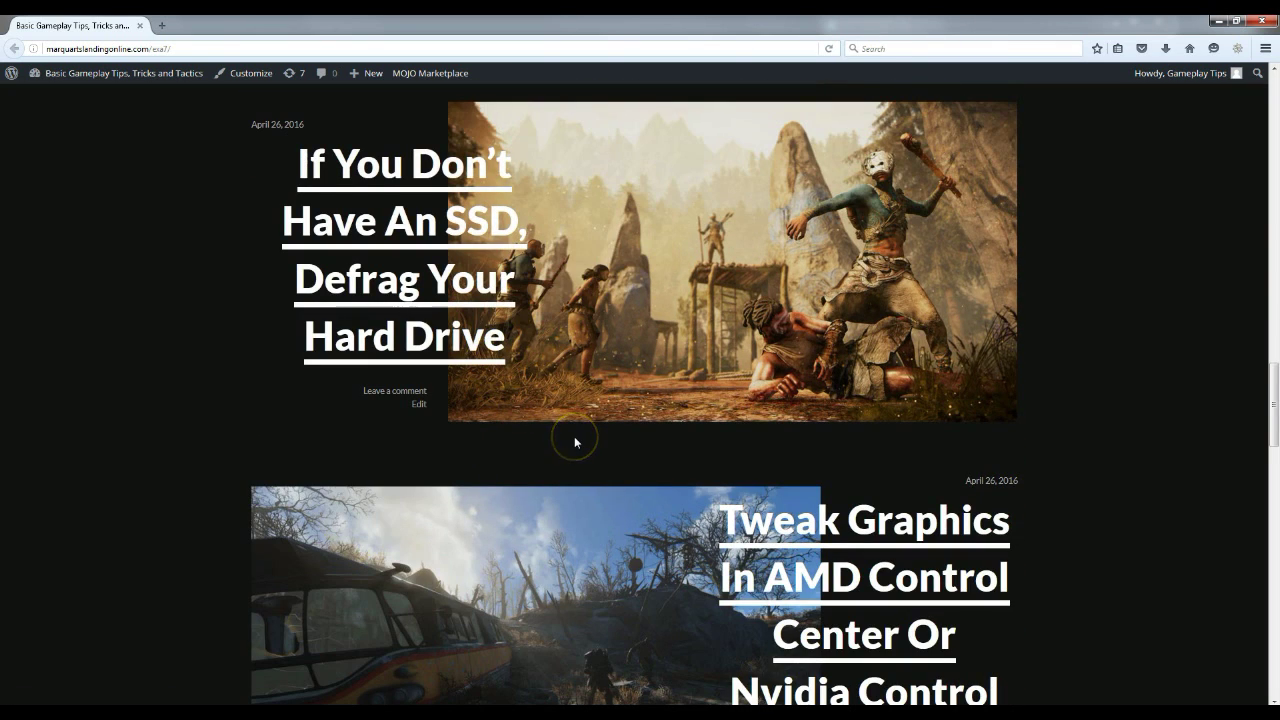
{"action": "scroll", "coordinate": [575, 441], "scroll_direction": "up", "scroll_amount": 5}
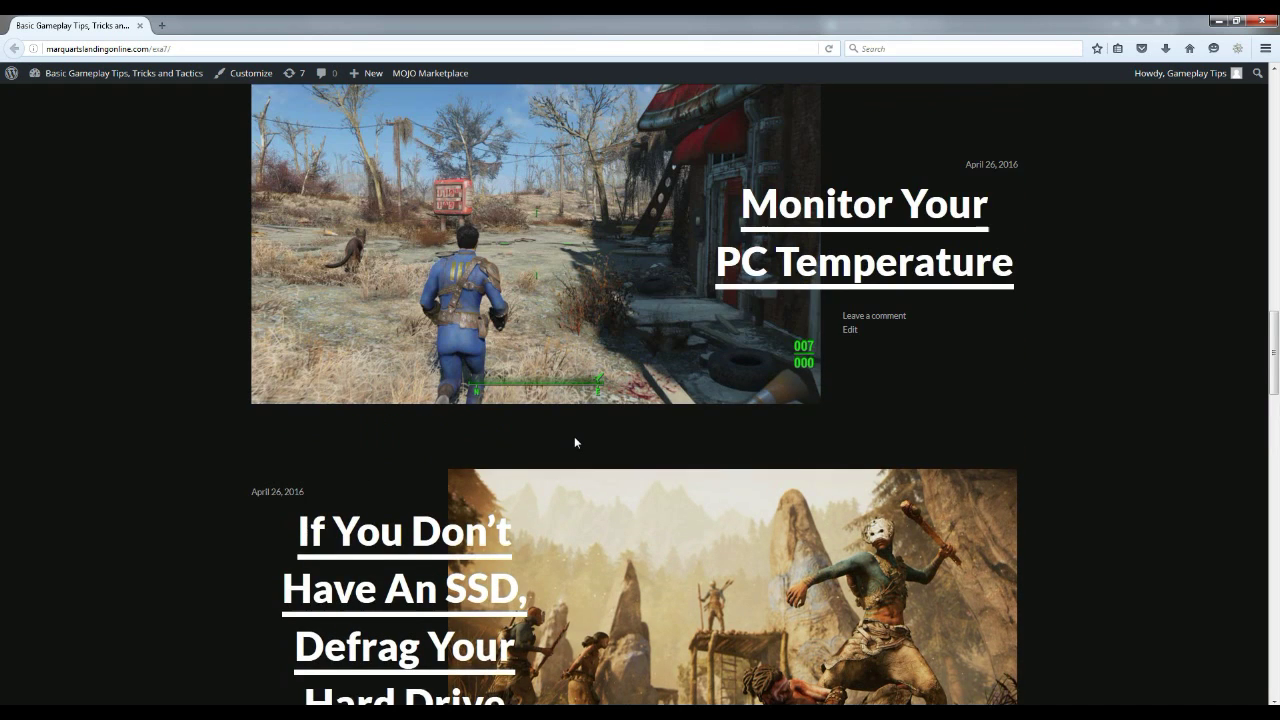
{"action": "scroll", "coordinate": [575, 440], "scroll_direction": "up", "scroll_amount": 6}
{"action": "left_click", "coordinate": [572, 436]}
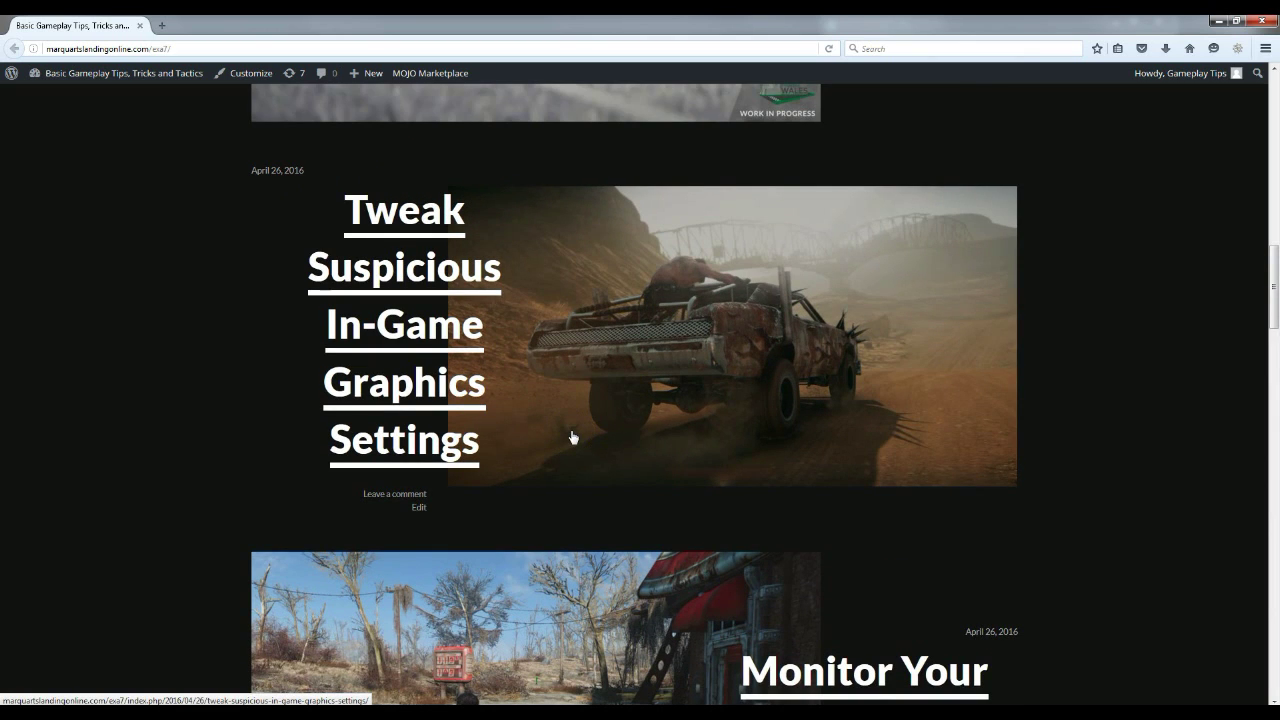
{"action": "scroll", "coordinate": [572, 436], "scroll_direction": "up", "scroll_amount": 7}
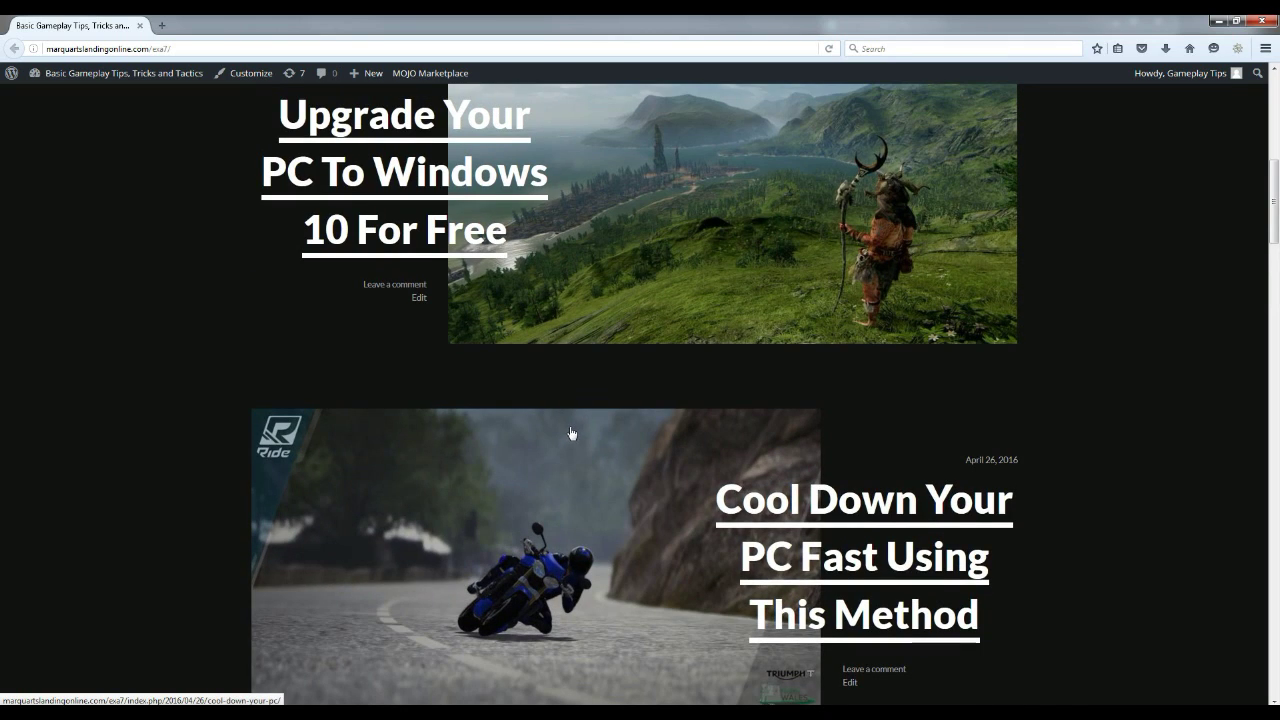
{"action": "scroll", "coordinate": [570, 434], "scroll_direction": "up", "scroll_amount": 6}
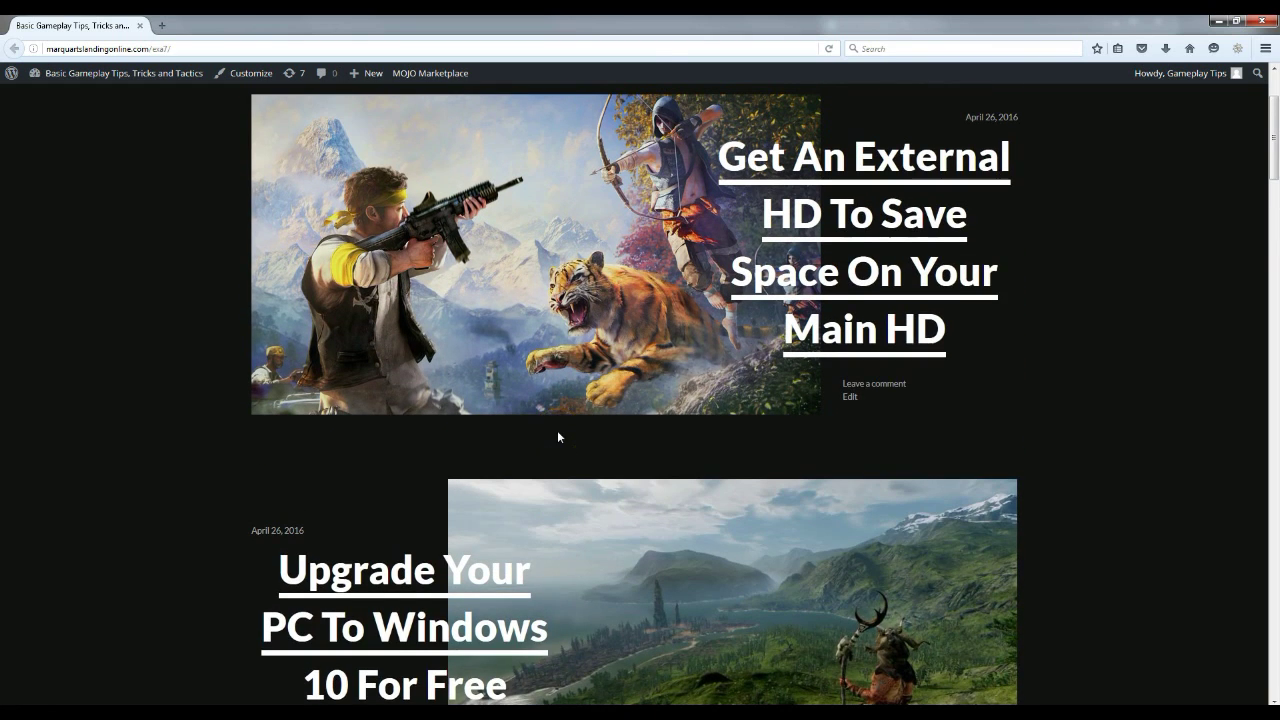
{"action": "scroll", "coordinate": [557, 437], "scroll_direction": "up", "scroll_amount": 2}
{"action": "left_click", "coordinate": [549, 430]}
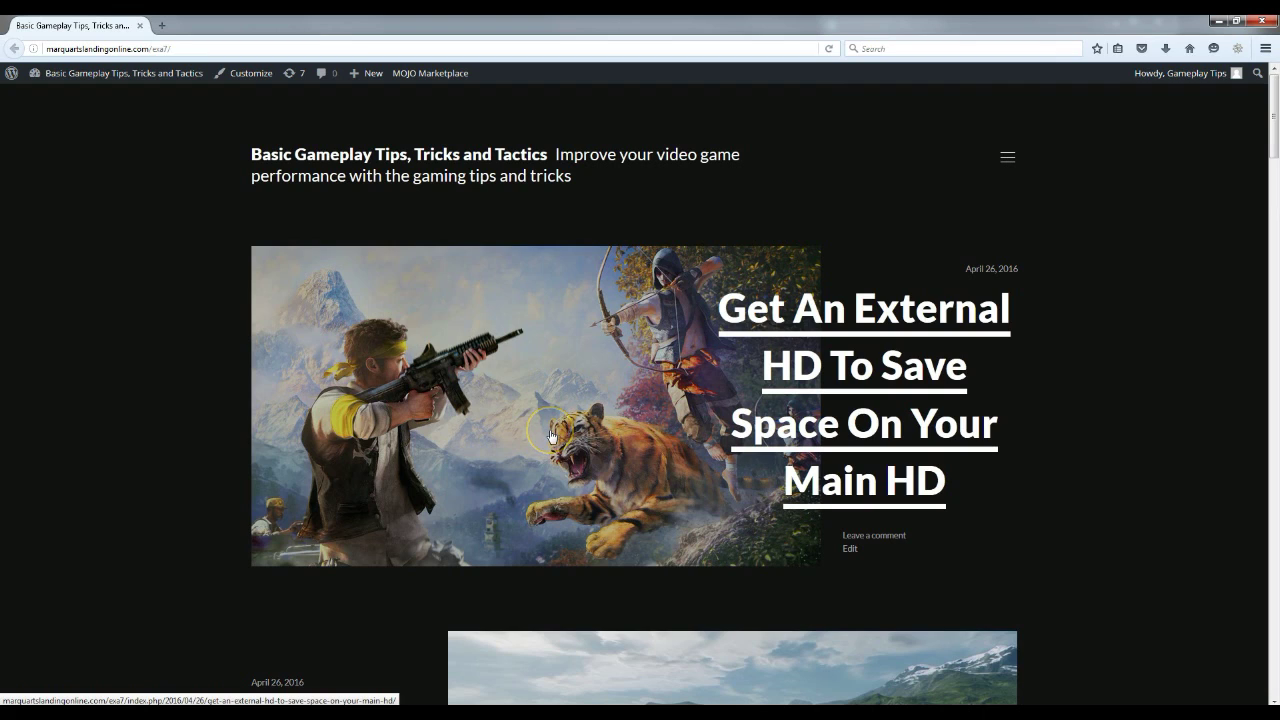